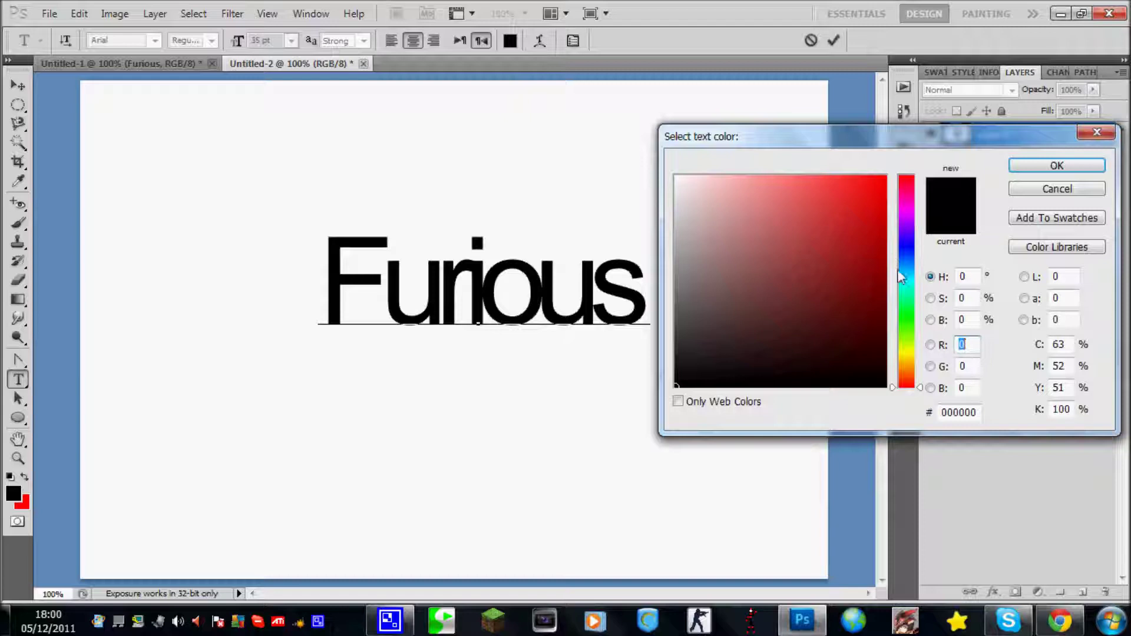
Colour the Furious text a bright, fully saturated light blue
{"action": "left_click", "coordinate": [885, 177]}
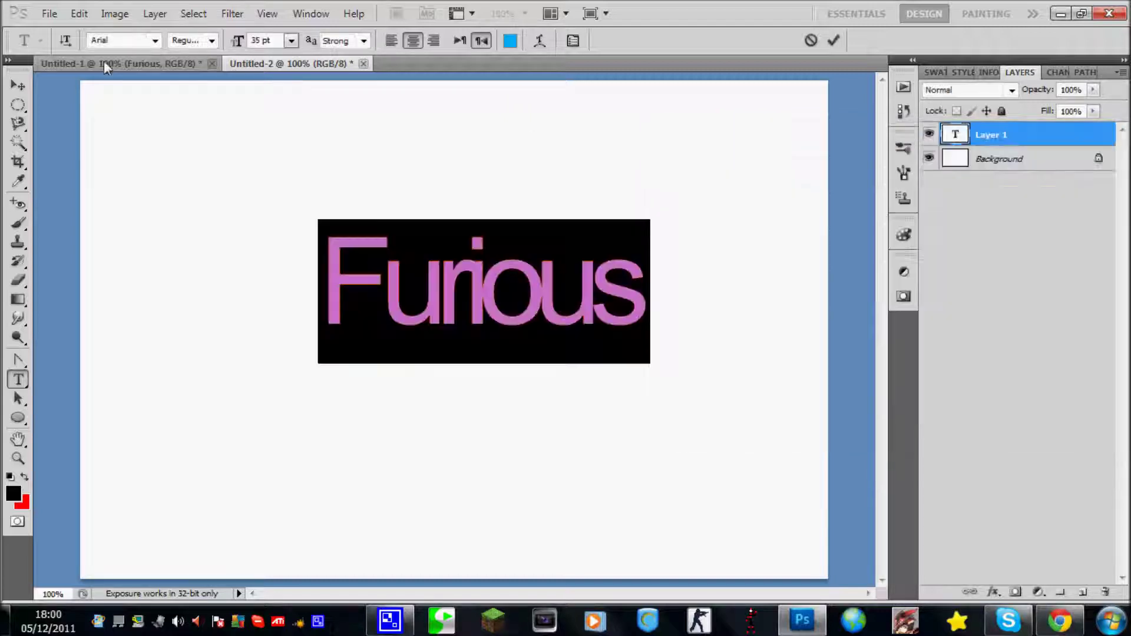
{"action": "left_click", "coordinate": [94, 39]}
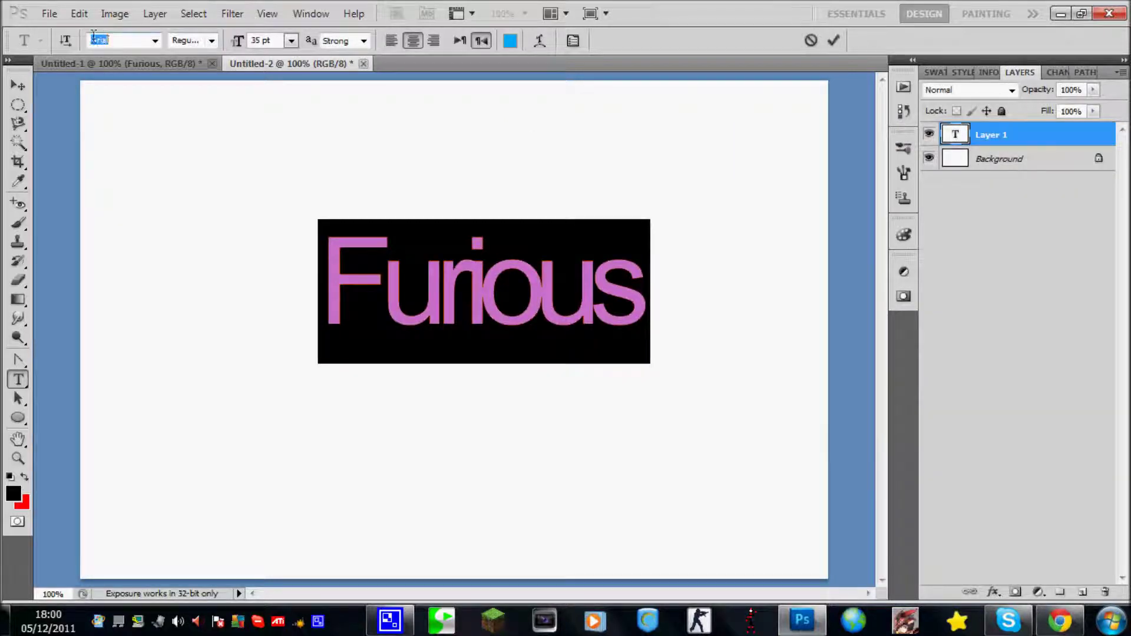
{"action": "left_click", "coordinate": [182, 40]}
{"action": "left_click", "coordinate": [341, 42]}
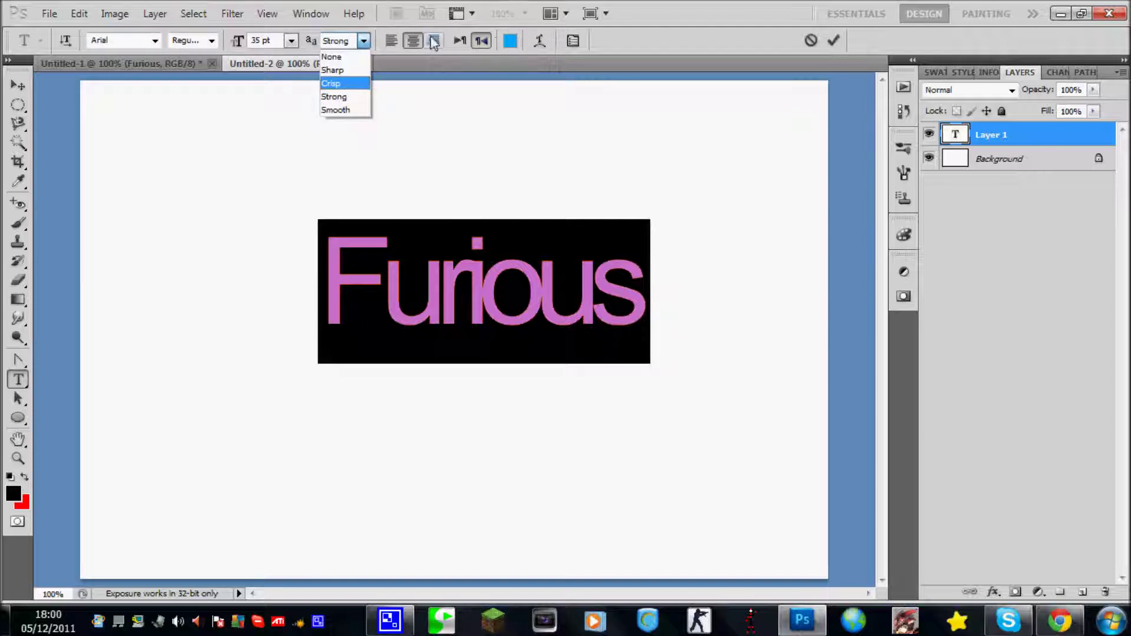
{"action": "left_click", "coordinate": [457, 40]}
{"action": "left_click", "coordinate": [434, 40]}
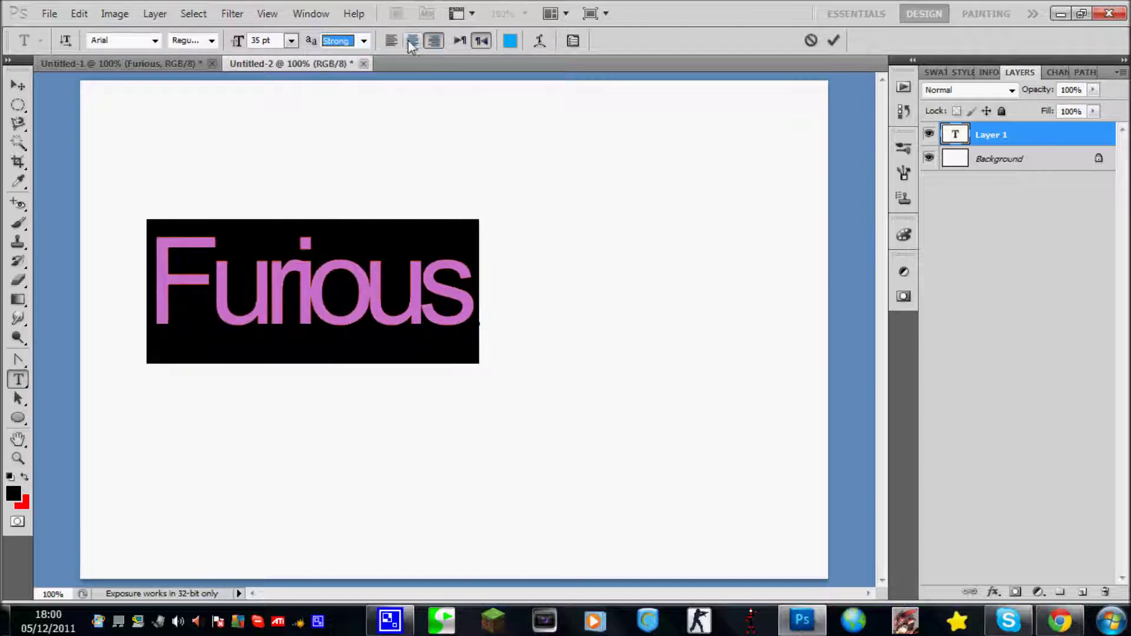
{"action": "left_click", "coordinate": [412, 41]}
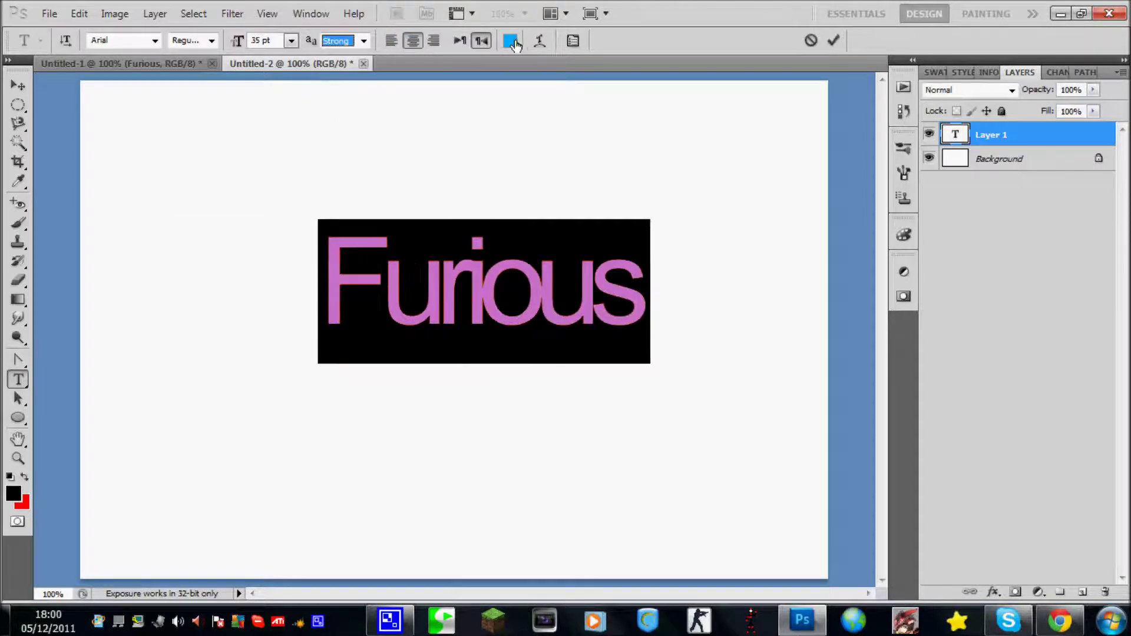
Set the text colour to 0084ff and move the word Furious to the middle of the canvas
{"action": "left_click", "coordinate": [510, 40]}
{"action": "left_click_drag", "start_coordinate": [905, 263], "coordinate": [904, 265]}
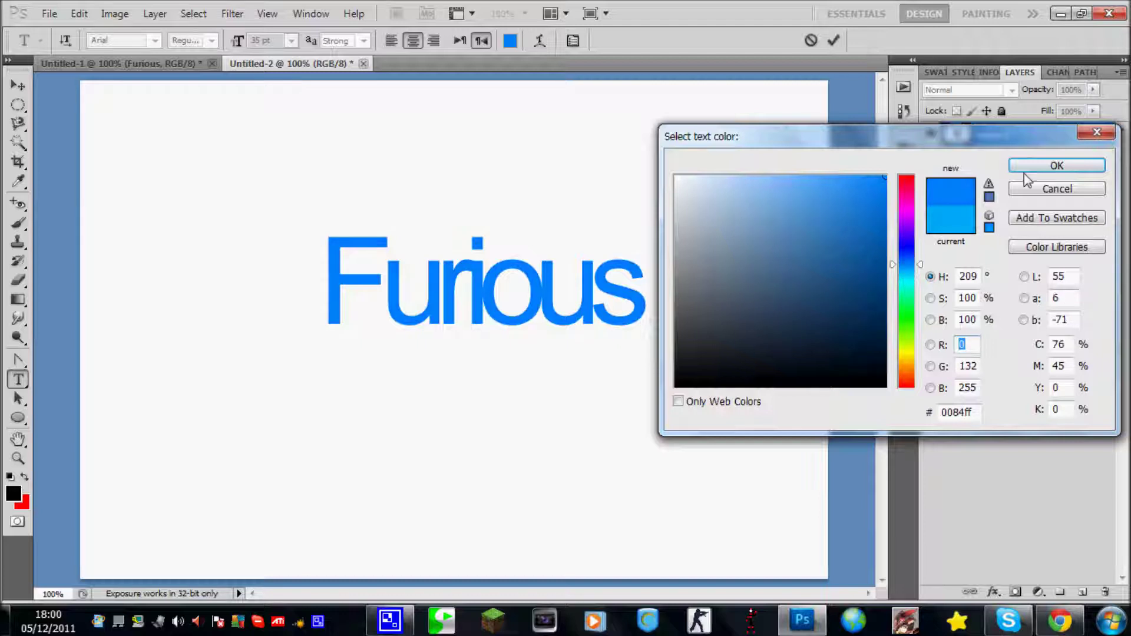
{"action": "left_click", "coordinate": [1057, 166]}
{"action": "left_click", "coordinate": [18, 86]}
{"action": "left_click_drag", "start_coordinate": [448, 301], "coordinate": [417, 324]}
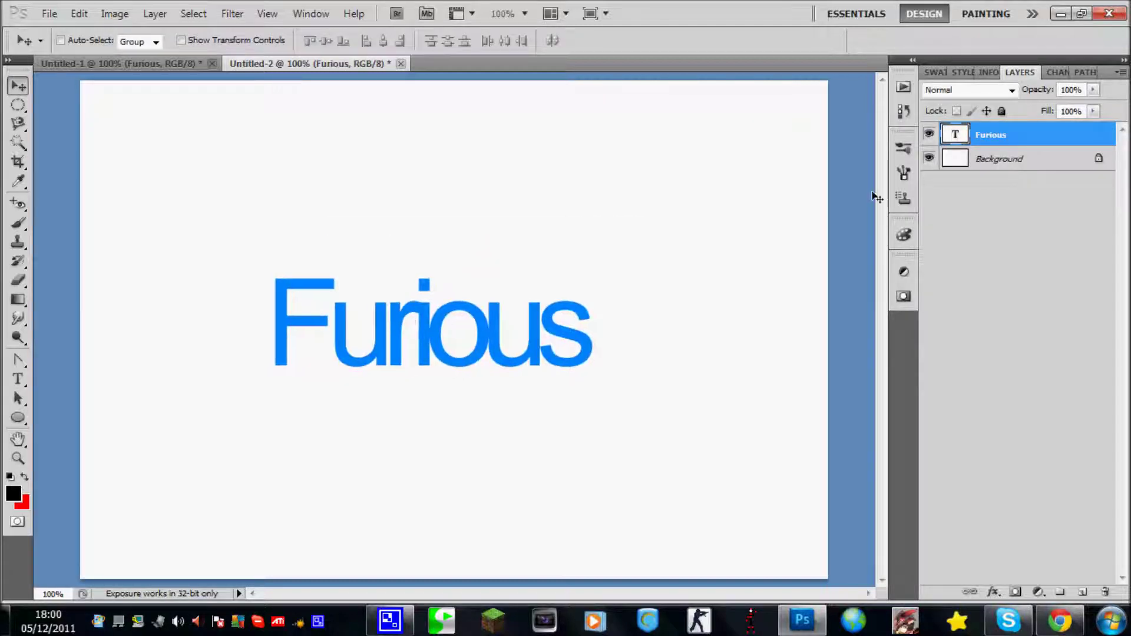
Convert the Furious text layer to a shape and apply a perspective transform that makes its F end taller
{"action": "right_click", "coordinate": [1005, 136]}
{"action": "left_click", "coordinate": [929, 340]}
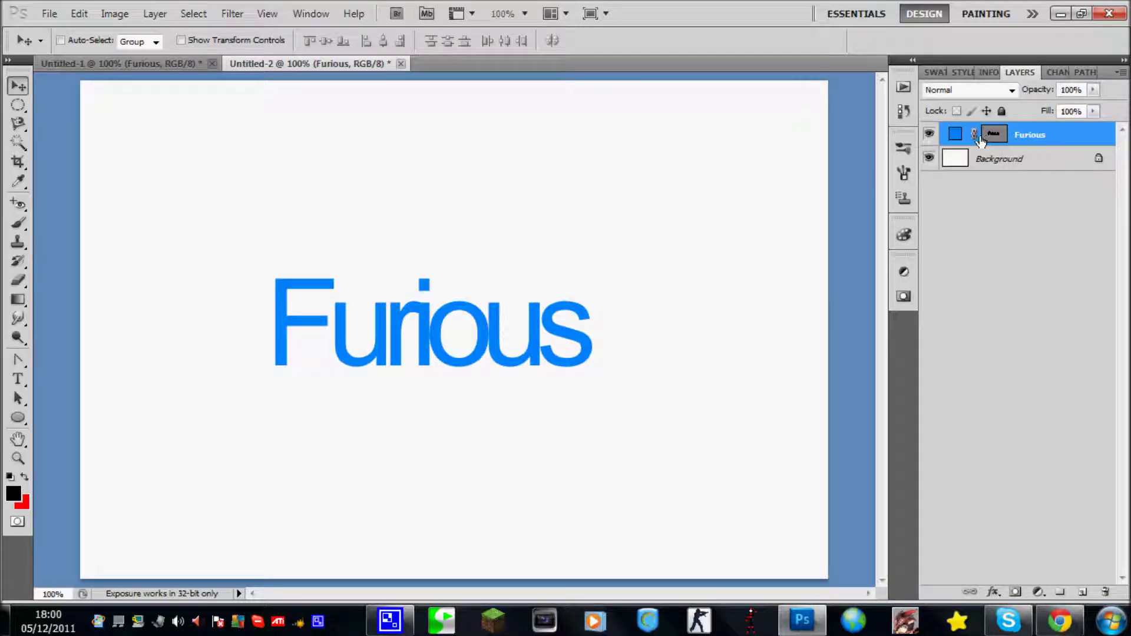
{"action": "key", "text": "ctrl+t"}
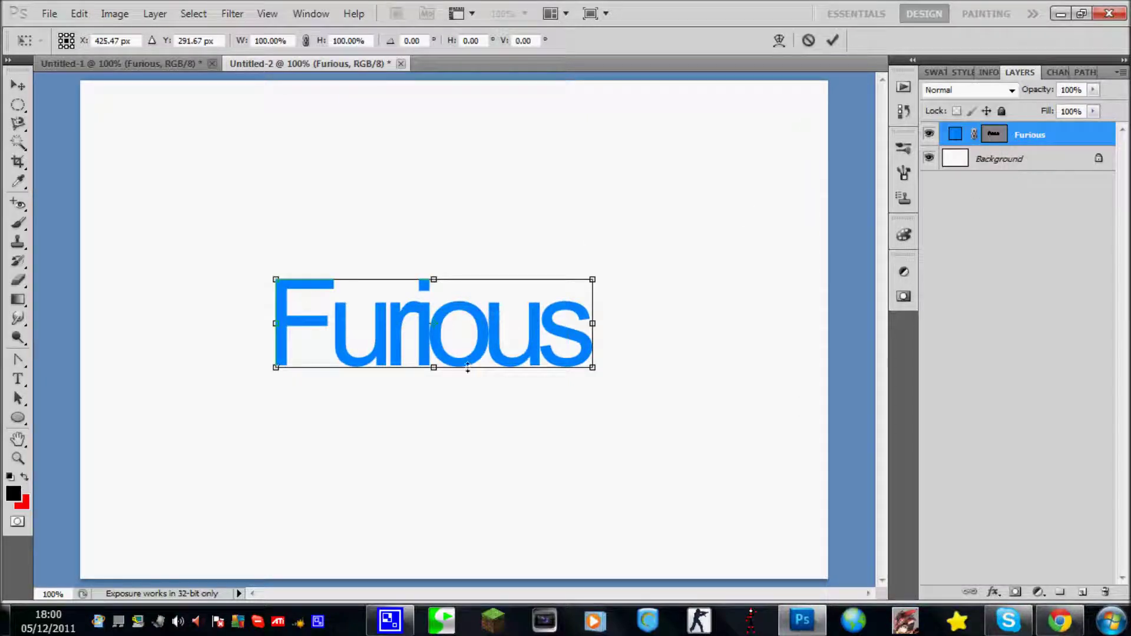
{"action": "right_click", "coordinate": [429, 340]}
{"action": "left_click", "coordinate": [473, 453]}
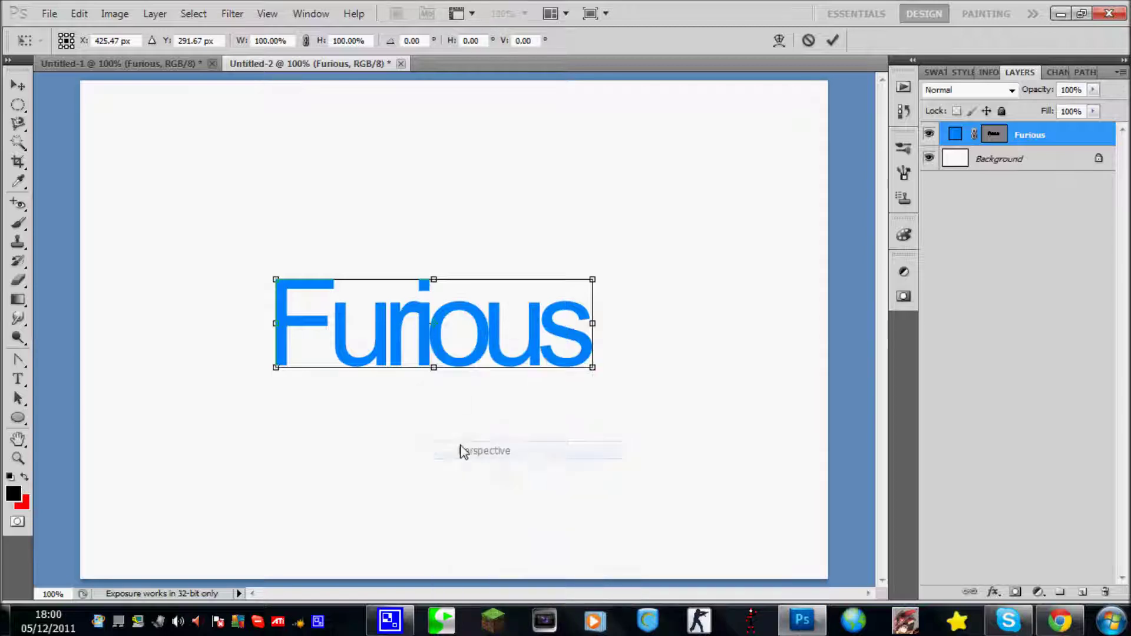
{"action": "left_click_drag", "start_coordinate": [277, 283], "coordinate": [278, 269]}
{"action": "key", "text": "Return"}
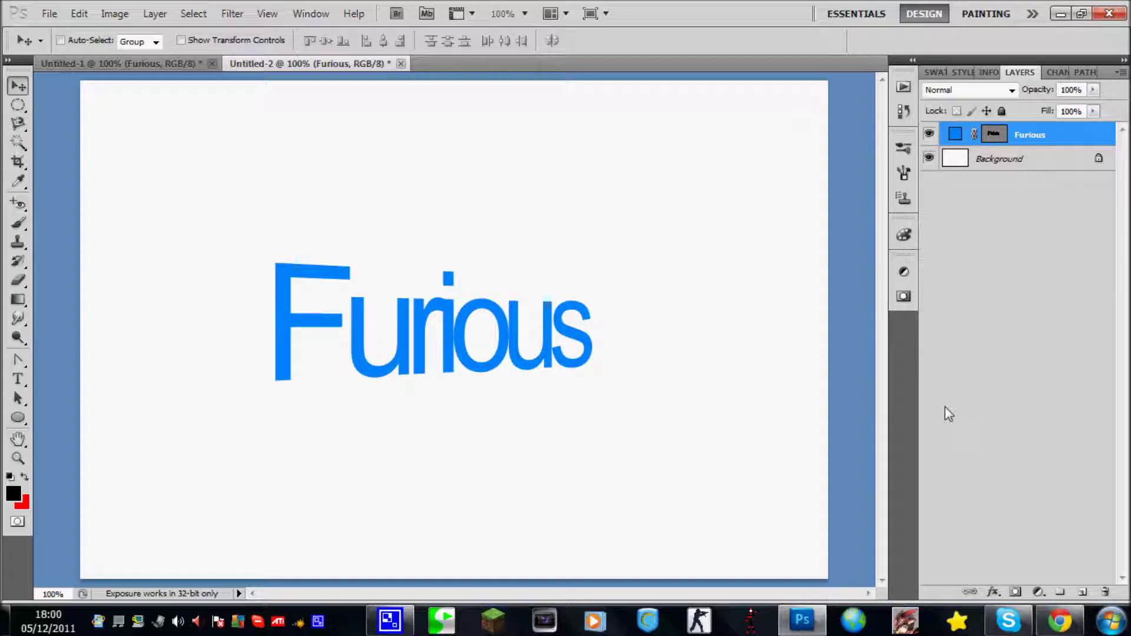
Duplicate the Furious shape layer 20 times, offsetting each copy slightly down and right to build a 3D extrusion
{"action": "key", "text": "ctrl+j"}
{"action": "key", "text": "ctrl+j"}
{"action": "key", "text": "ctrl+j"}
{"action": "key", "text": "ctrl+j"}
{"action": "key", "text": "ctrl+j"}
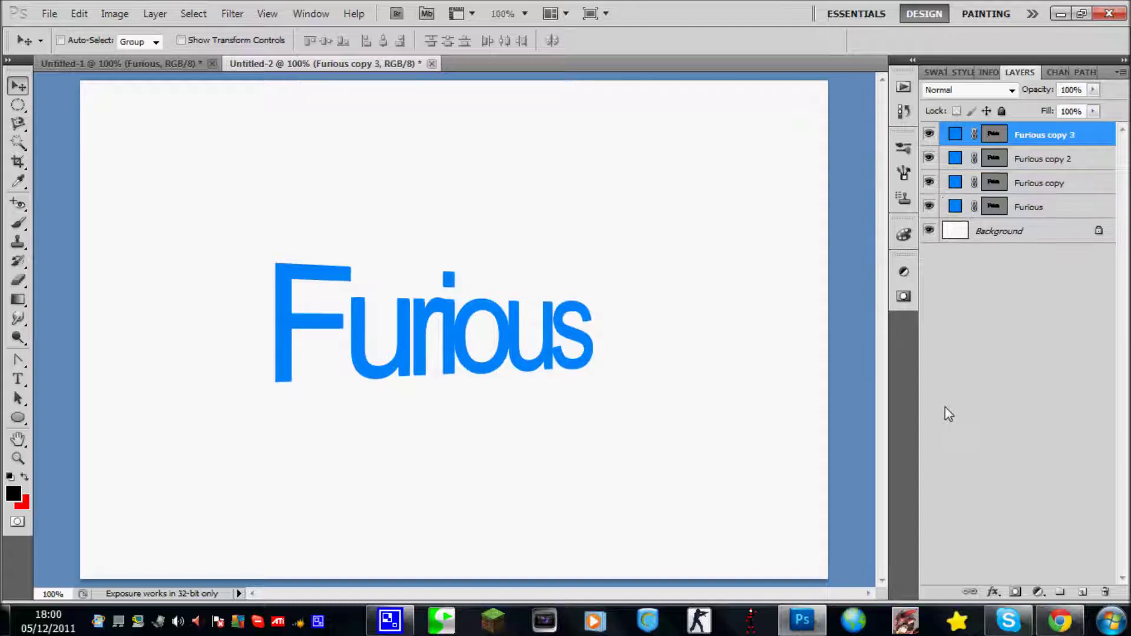
{"action": "key", "text": "ctrl+j"}
{"action": "key", "text": "ctrl+j"}
{"action": "key", "text": "ctrl+j"}
{"action": "key", "text": "ctrl+j"}
{"action": "key", "text": "ctrl+j"}
{"action": "key", "text": "ctrl+j"}
{"action": "key", "text": "ctrl+j"}
{"action": "key", "text": "ctrl+j"}
{"action": "key", "text": "ctrl+j"}
{"action": "key", "text": "ctrl+j"}
{"action": "key", "text": "ctrl+j"}
{"action": "key", "text": "ctrl+j"}
{"action": "key", "text": "ctrl+j"}
{"action": "key", "text": "ctrl+j"}
{"action": "key", "text": "ctrl+j"}
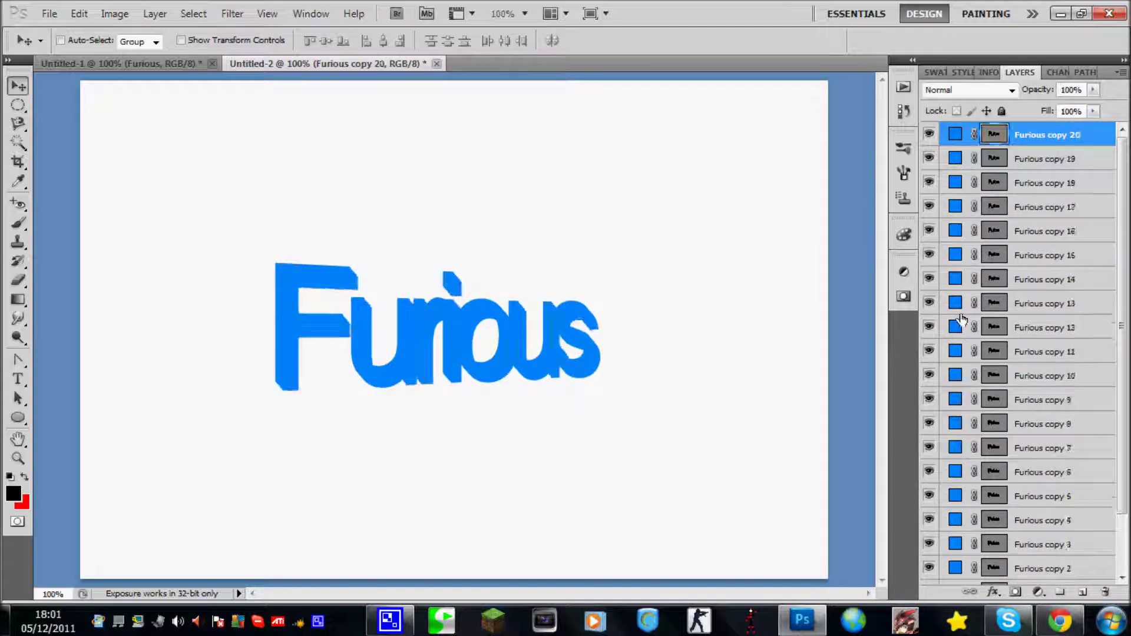
Merge the lowest five text layers, Furious through Furious copy 4, into one layer
{"action": "scroll", "coordinate": [1042, 386], "scroll_direction": "down", "scroll_amount": 3}
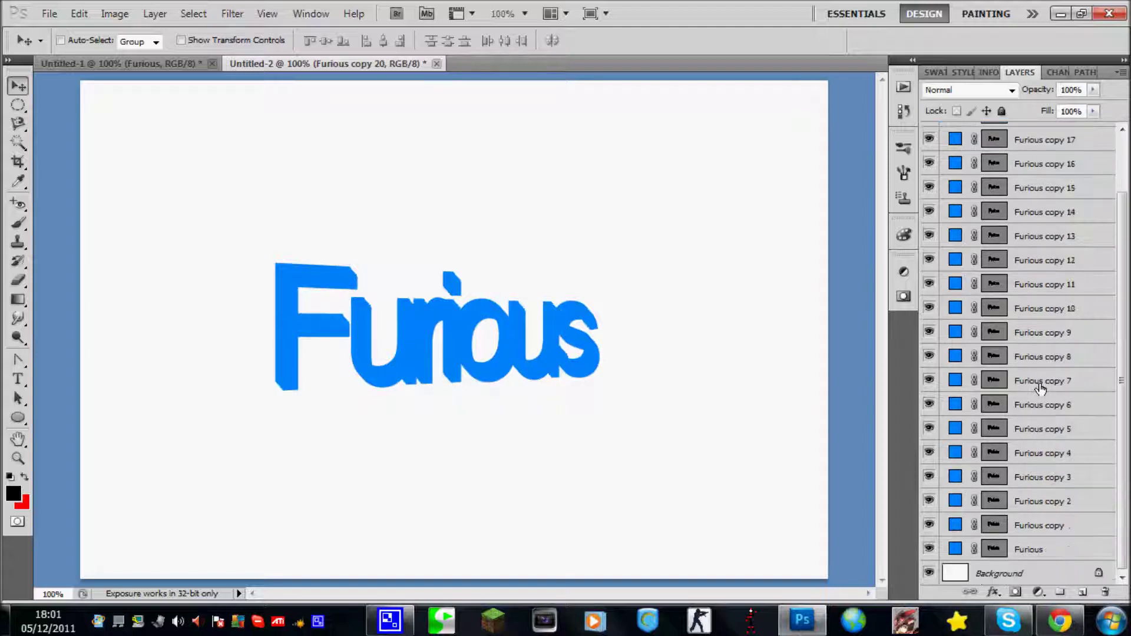
{"action": "left_click", "coordinate": [1053, 550]}
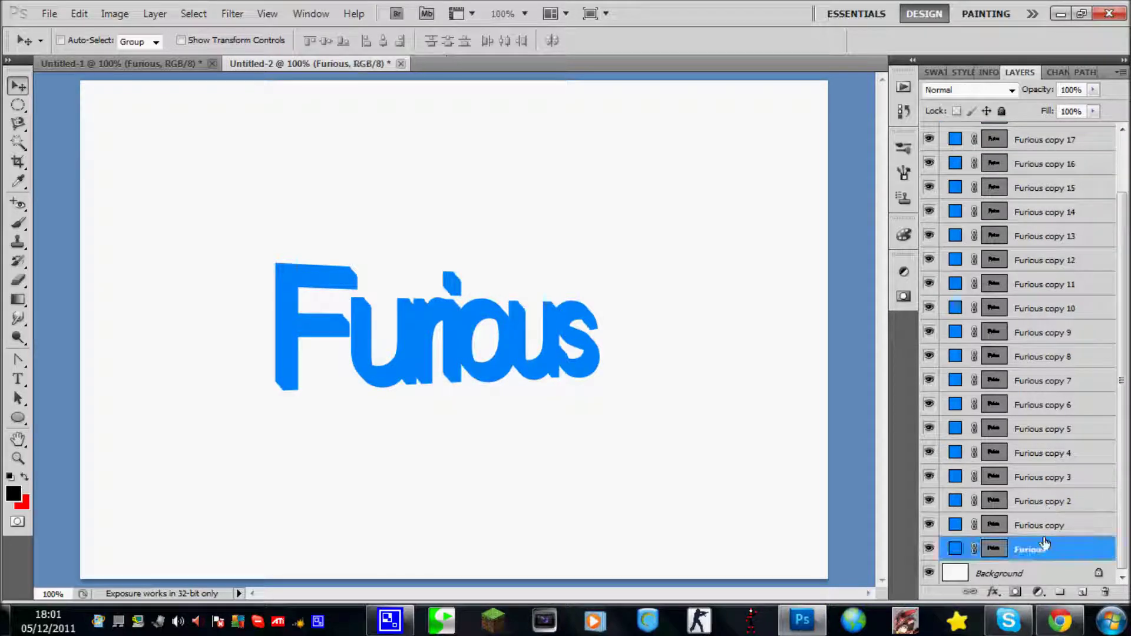
{"action": "left_click", "coordinate": [1039, 455], "text": "shift"}
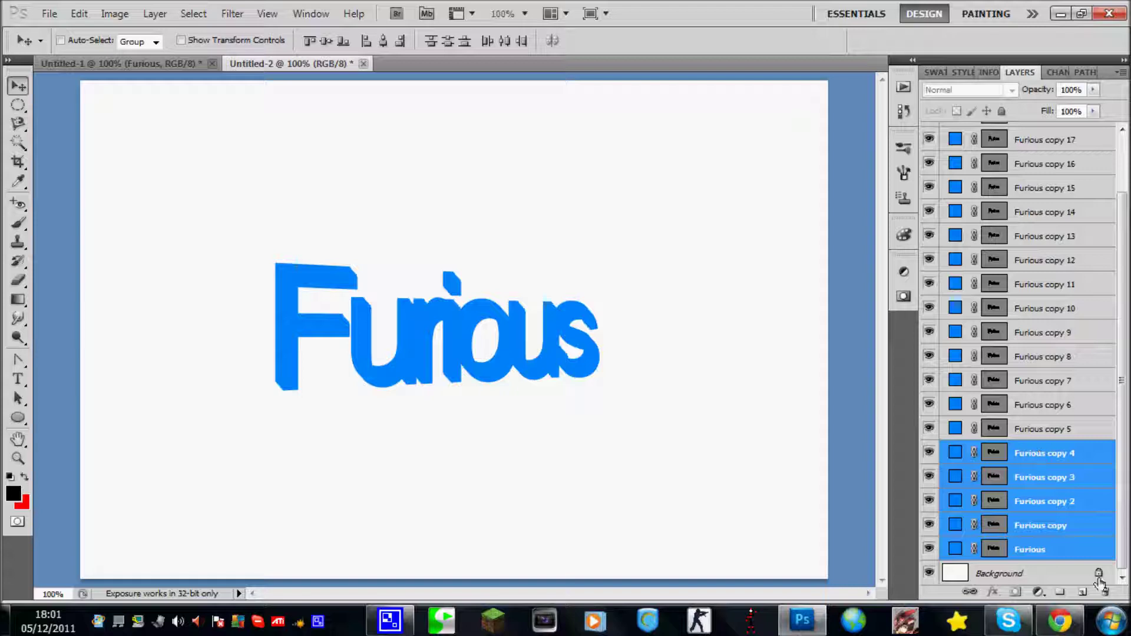
{"action": "left_click", "coordinate": [1028, 549]}
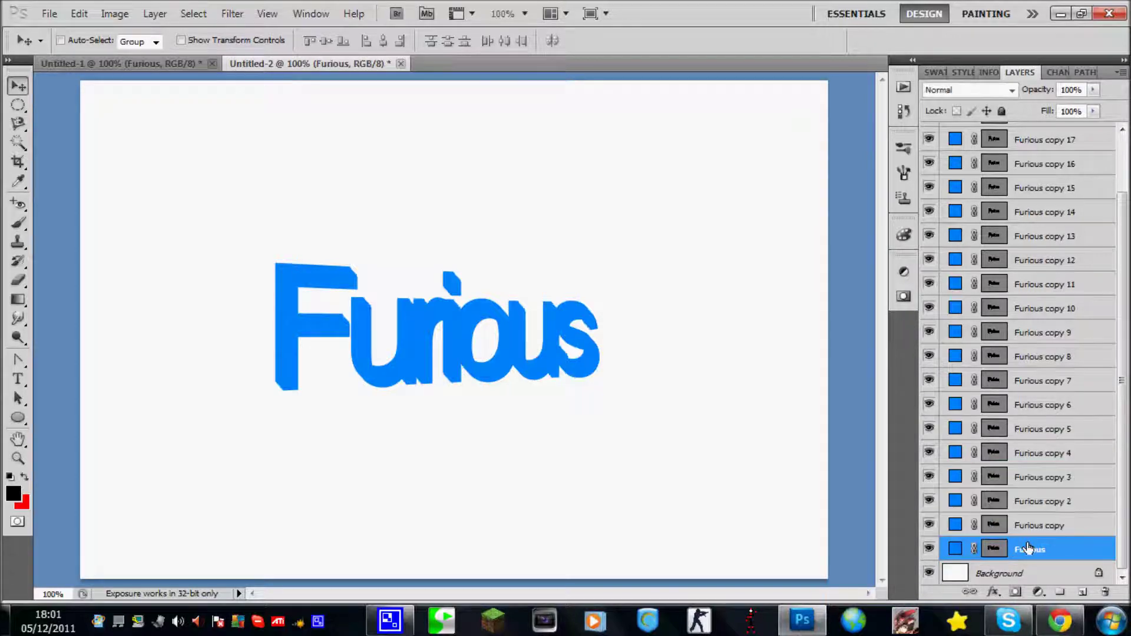
{"action": "left_click", "coordinate": [1045, 458], "text": "shift"}
{"action": "key", "text": "ctrl+e"}
Merge the remaining extrusion copies in three groups of five: copies 5–9, 10–14 and 15–19, leaving Furious copy 20 separate
{"action": "left_click", "coordinate": [1055, 498]}
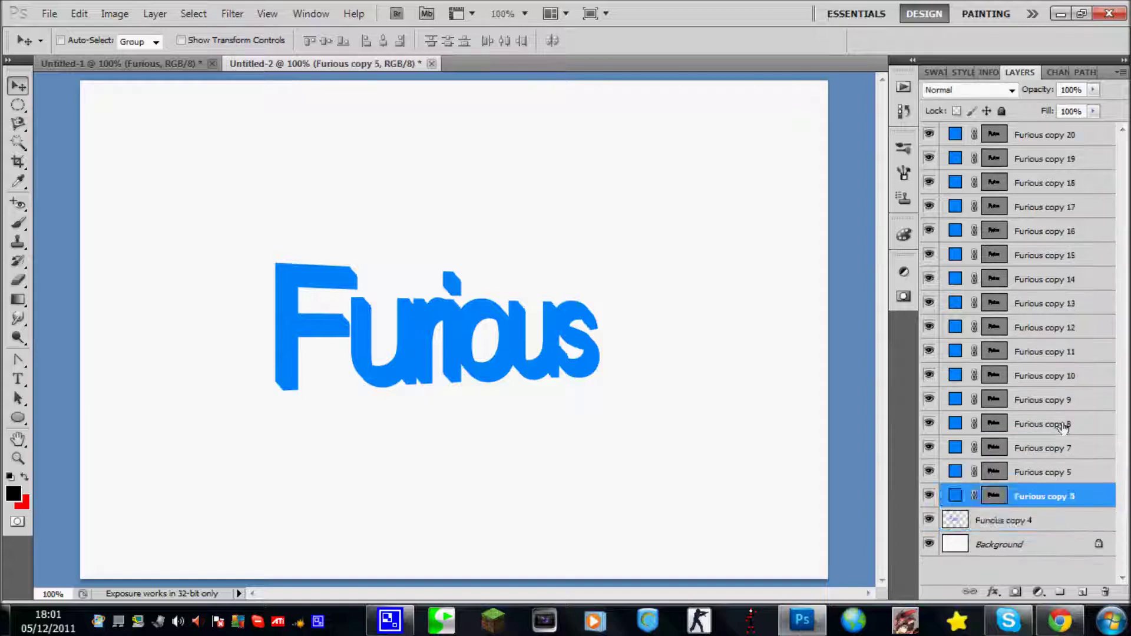
{"action": "left_click", "coordinate": [1064, 400], "text": "shift"}
{"action": "key", "text": "ctrl+e"}
{"action": "left_click", "coordinate": [1055, 376]}
{"action": "left_click", "coordinate": [1064, 279], "text": "shift"}
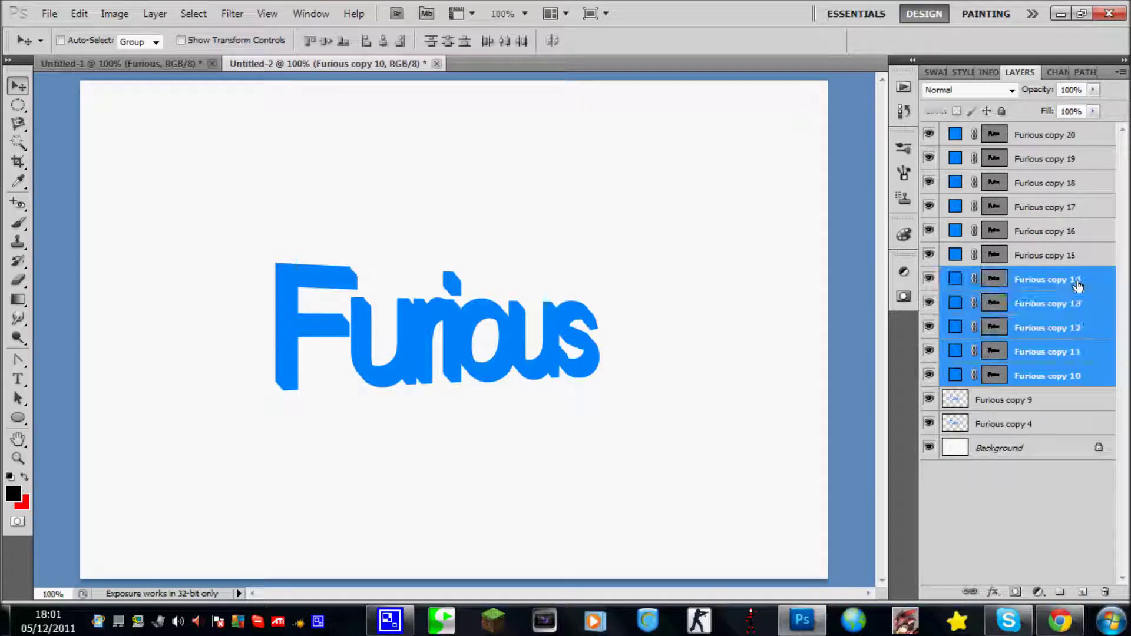
{"action": "key", "text": "ctrl+e"}
{"action": "left_click", "coordinate": [1067, 255]}
{"action": "left_click", "coordinate": [1071, 167], "text": "shift"}
{"action": "key", "text": "ctrl+e"}
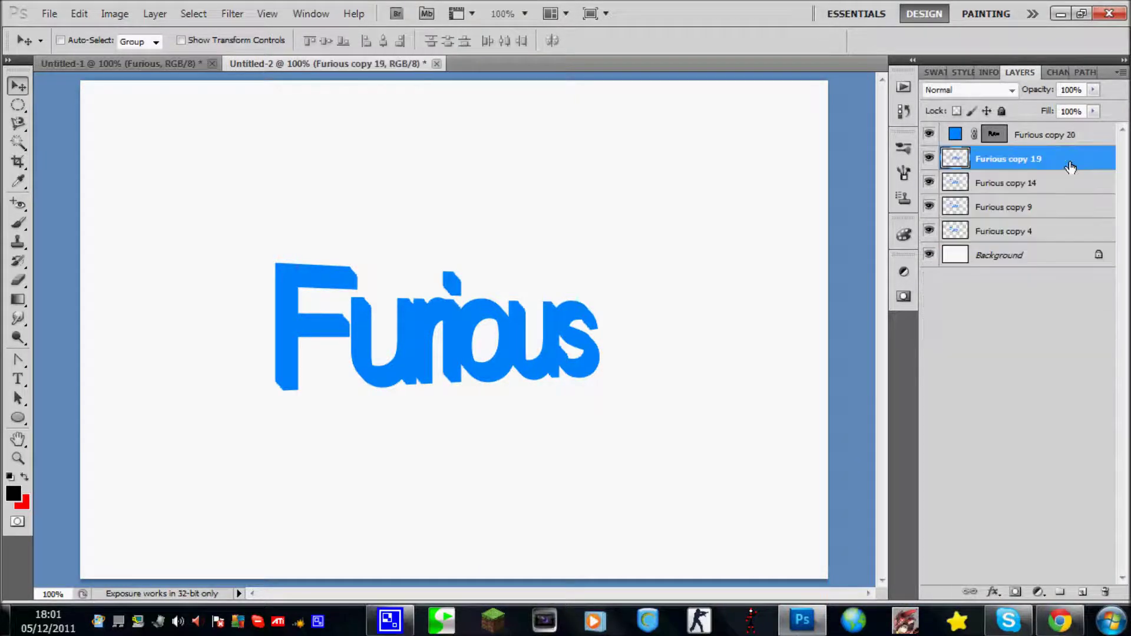
Merge the Furious copy 9, copy 14 and copy 19 layers into one layer and activate the Dodge tool
{"action": "left_click", "coordinate": [976, 137]}
{"action": "left_click", "coordinate": [1033, 208]}
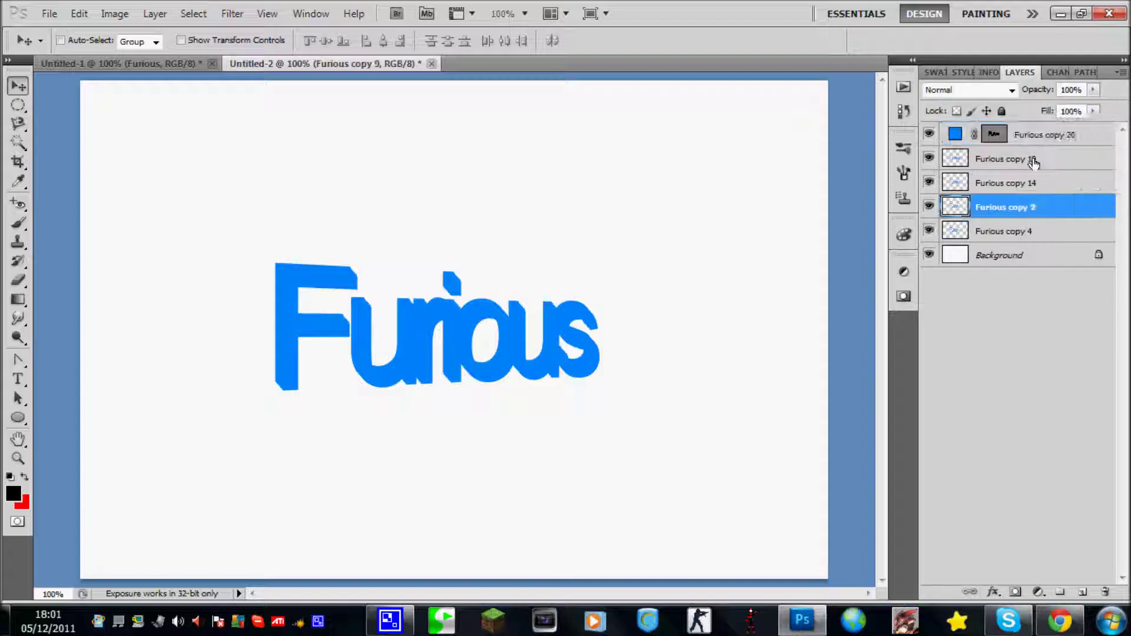
{"action": "left_click", "coordinate": [1031, 160], "text": "shift"}
{"action": "key", "text": "ctrl+e"}
{"action": "left_click", "coordinate": [18, 338]}
{"action": "right_click", "coordinate": [18, 337]}
{"action": "left_click", "coordinate": [65, 337]}
{"action": "key", "text": "ctrl+z"}
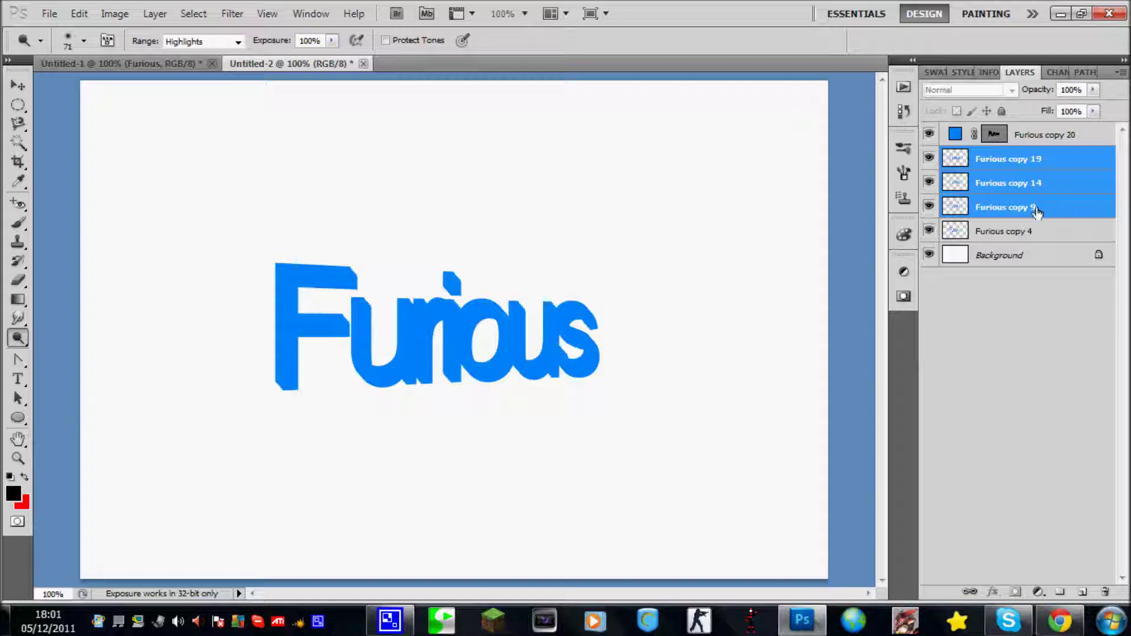
{"action": "key", "text": "ctrl+e"}
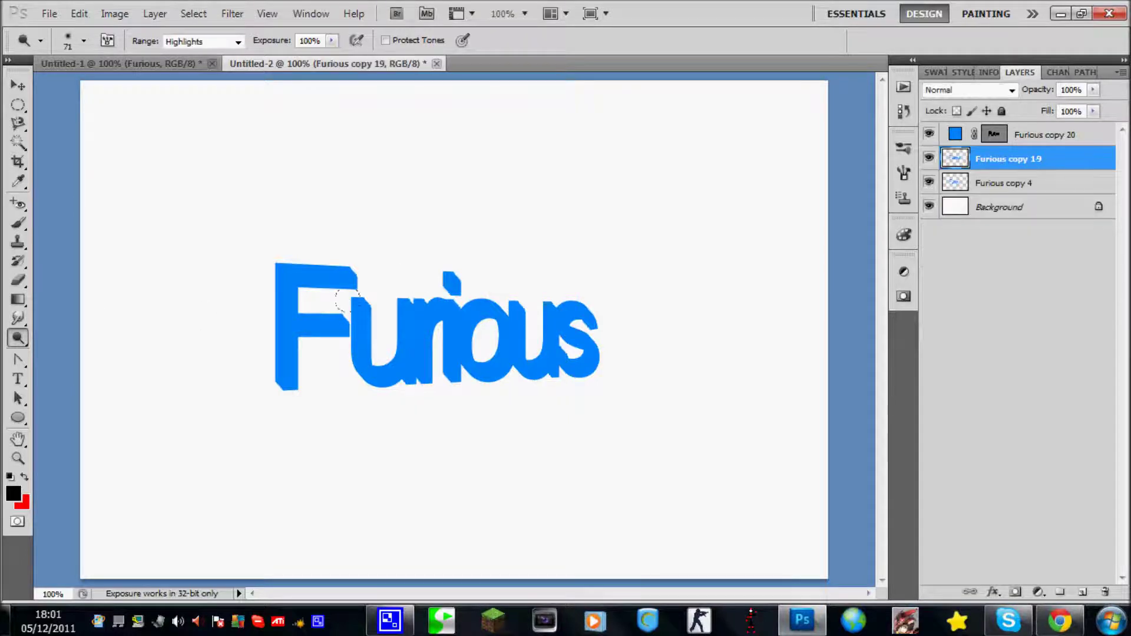
Dodge highlights along the extruded edges of the letters on Furious copy 19, reducing the brush size to 49 px after the first strokes
{"action": "left_click_drag", "start_coordinate": [266, 329], "coordinate": [264, 328]}
{"action": "mouse_move", "coordinate": [331, 336]}
{"action": "left_mouse_down"}
{"action": "mouse_move", "coordinate": [260, 306]}
{"action": "mouse_move", "coordinate": [258, 317]}
{"action": "left_mouse_up"}
{"action": "left_click", "coordinate": [84, 41]}
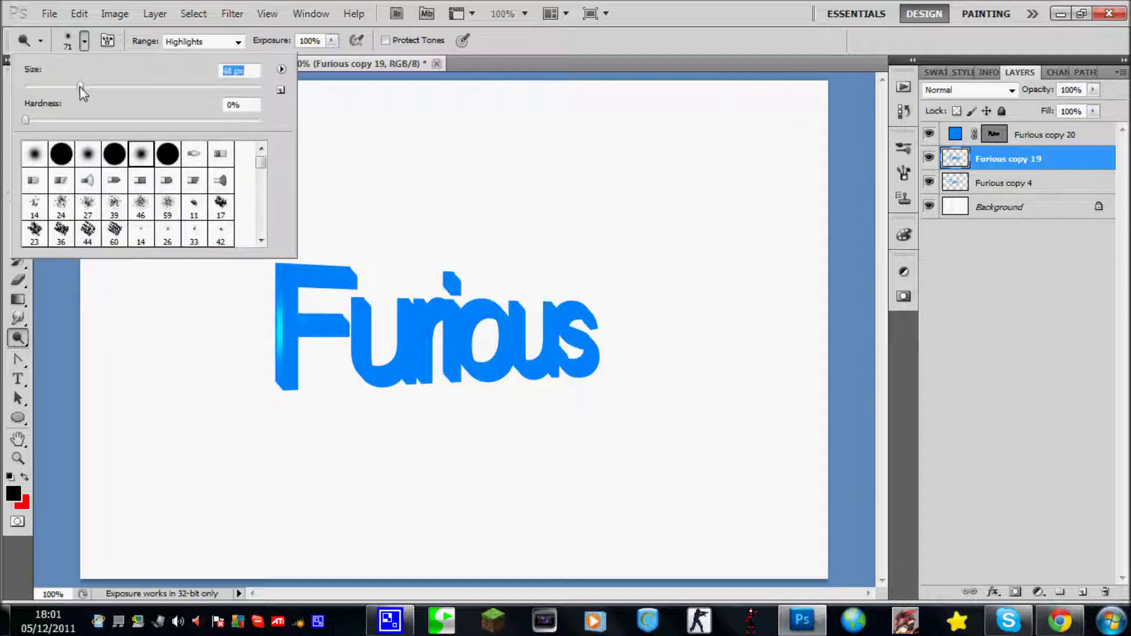
{"action": "mouse_move", "coordinate": [347, 351]}
{"action": "left_mouse_down"}
{"action": "mouse_move", "coordinate": [343, 326]}
{"action": "mouse_move", "coordinate": [375, 361]}
{"action": "mouse_move", "coordinate": [391, 330]}
{"action": "mouse_move", "coordinate": [429, 347]}
{"action": "mouse_move", "coordinate": [425, 337]}
{"action": "mouse_move", "coordinate": [416, 346]}
{"action": "mouse_move", "coordinate": [444, 343]}
{"action": "mouse_move", "coordinate": [437, 284]}
{"action": "mouse_move", "coordinate": [434, 300]}
{"action": "mouse_move", "coordinate": [516, 351]}
{"action": "mouse_move", "coordinate": [415, 296]}
{"action": "mouse_move", "coordinate": [433, 302]}
{"action": "mouse_move", "coordinate": [492, 386]}
{"action": "mouse_move", "coordinate": [498, 360]}
{"action": "mouse_move", "coordinate": [490, 366]}
{"action": "mouse_move", "coordinate": [465, 318]}
{"action": "mouse_move", "coordinate": [474, 293]}
{"action": "mouse_move", "coordinate": [532, 357]}
{"action": "mouse_move", "coordinate": [578, 357]}
{"action": "left_mouse_up"}
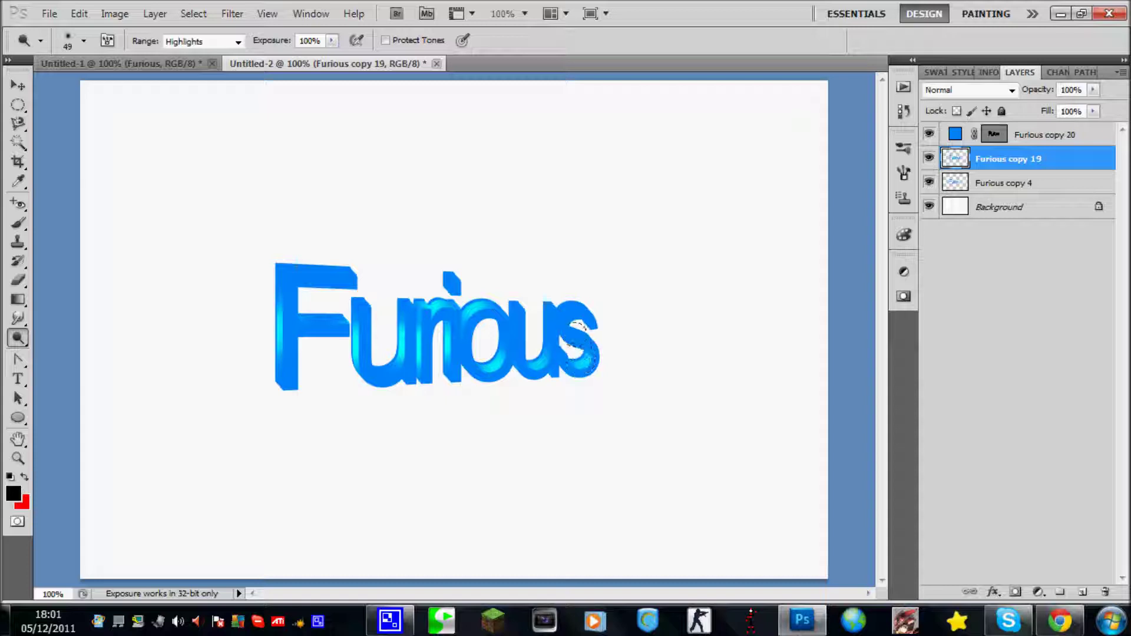
{"action": "left_click_drag", "start_coordinate": [563, 305], "coordinate": [614, 291]}
{"action": "mouse_move", "coordinate": [307, 258]}
{"action": "left_mouse_down"}
{"action": "mouse_move", "coordinate": [295, 255]}
{"action": "mouse_move", "coordinate": [309, 295]}
{"action": "mouse_move", "coordinate": [271, 345]}
{"action": "mouse_move", "coordinate": [268, 302]}
{"action": "left_mouse_up"}
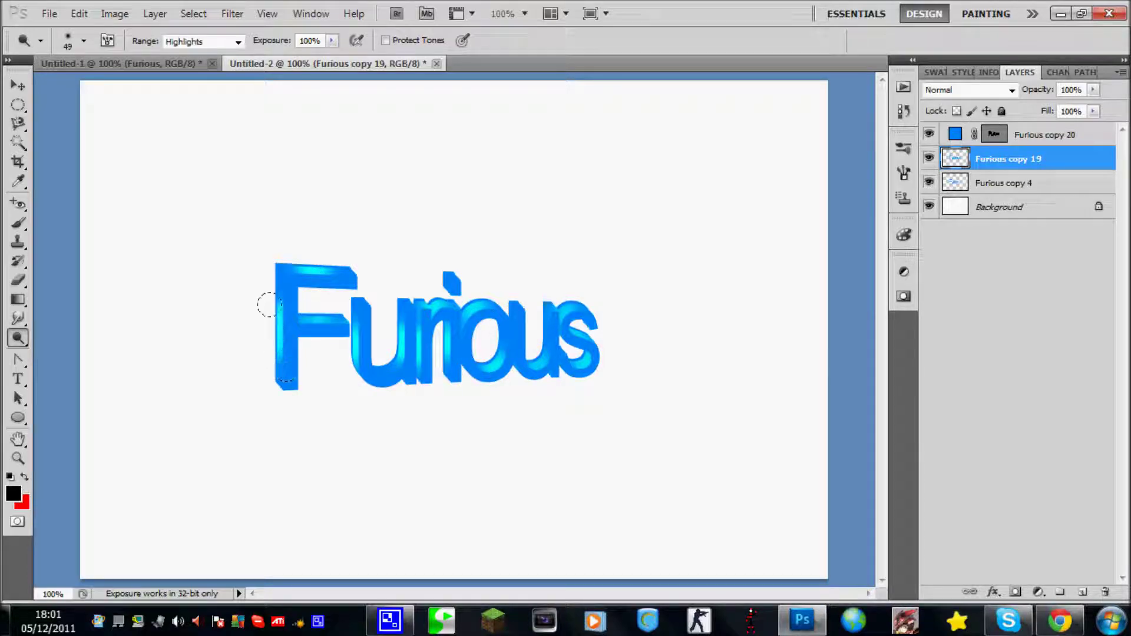
Add a Gradient Overlay with the Soft Light blend mode to the Furious copy 20 layer and collapse its effects list
{"action": "left_click", "coordinate": [1036, 136]}
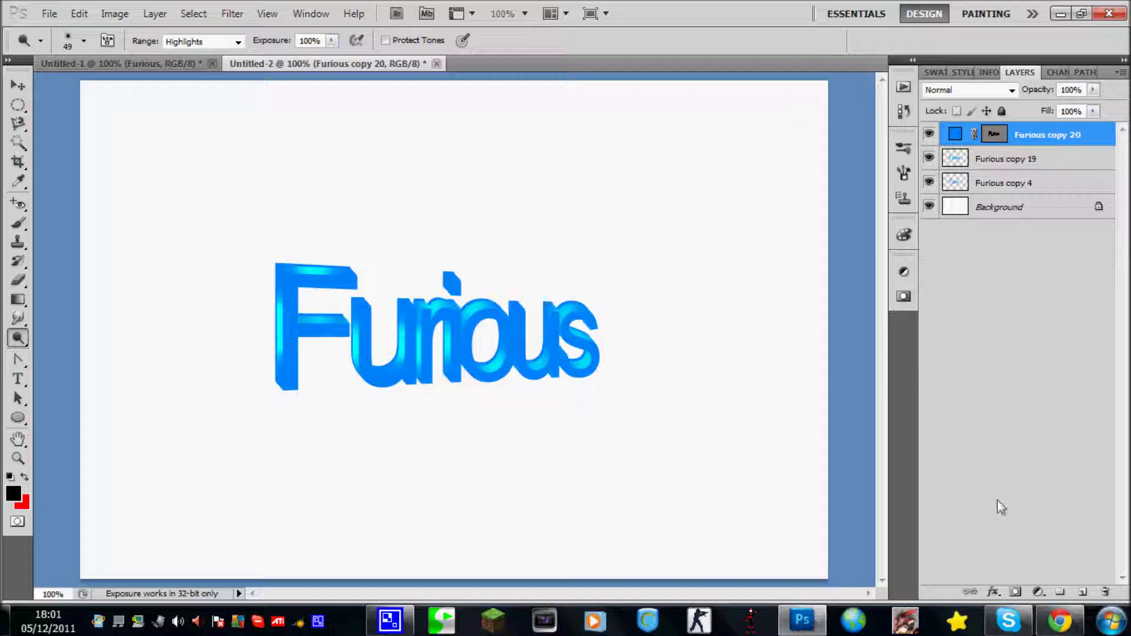
{"action": "left_click", "coordinate": [993, 584]}
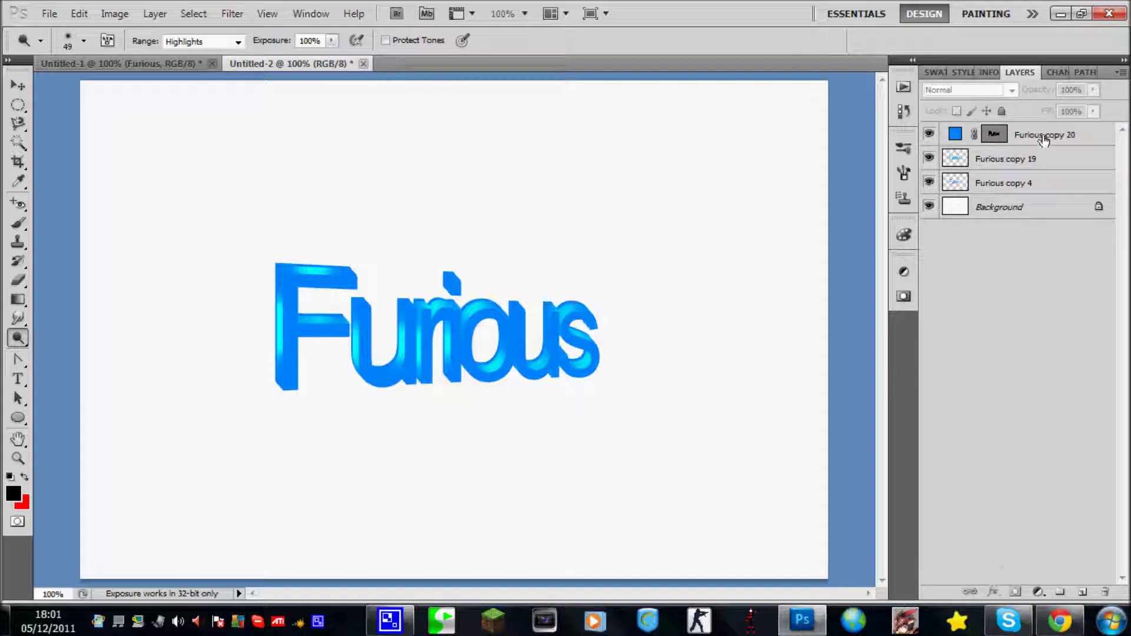
{"action": "left_click", "coordinate": [1044, 140]}
{"action": "left_click", "coordinate": [994, 592]}
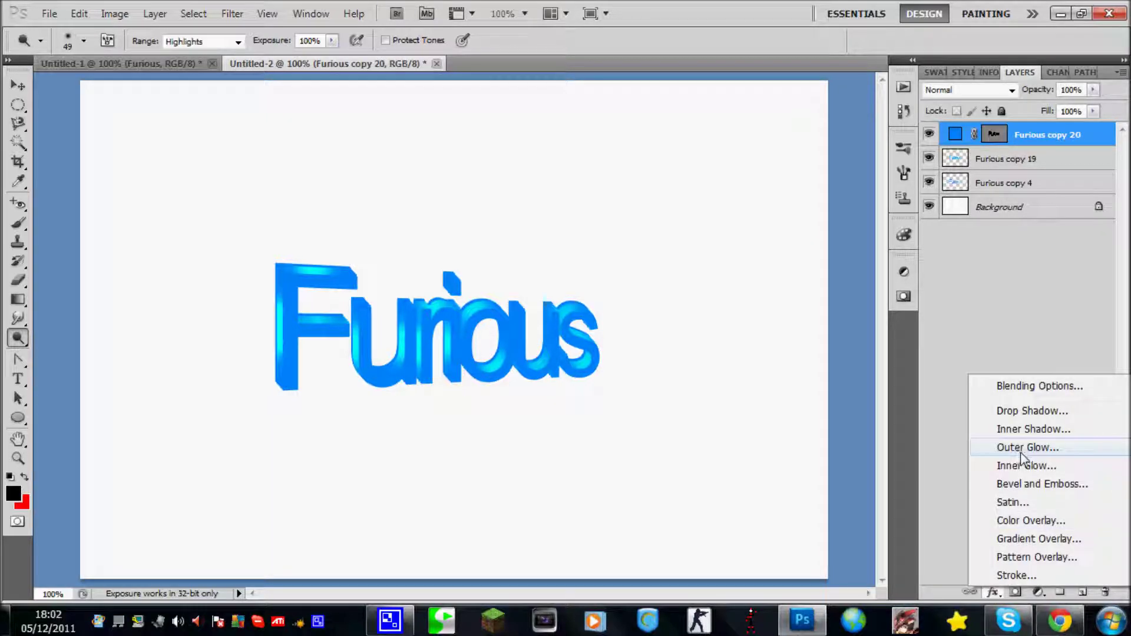
{"action": "left_click", "coordinate": [1018, 538]}
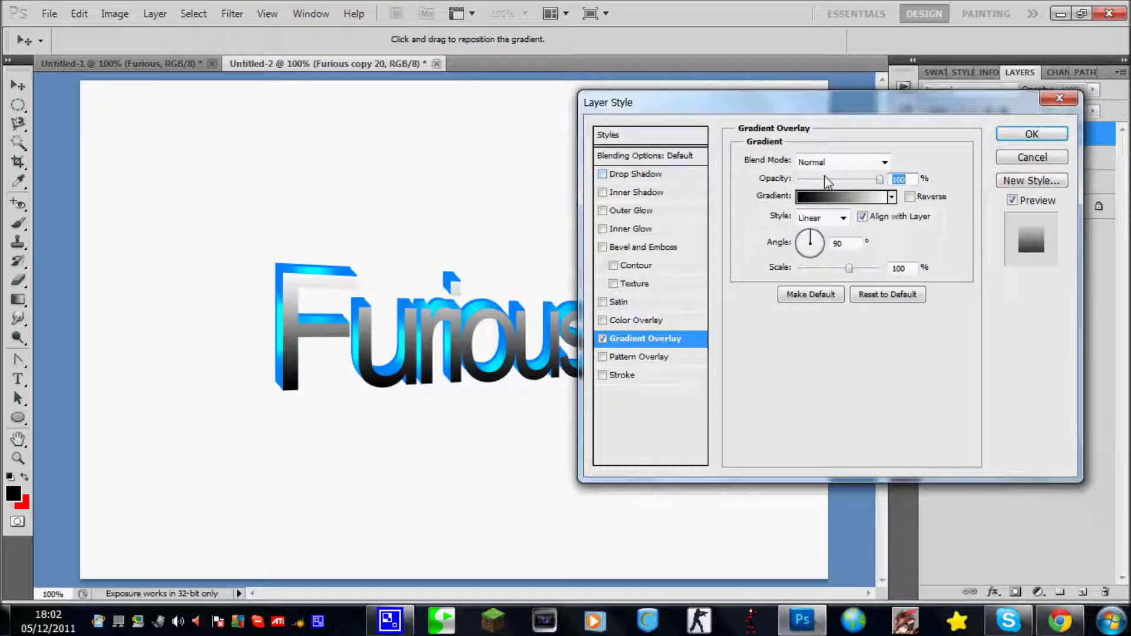
{"action": "left_click", "coordinate": [834, 163]}
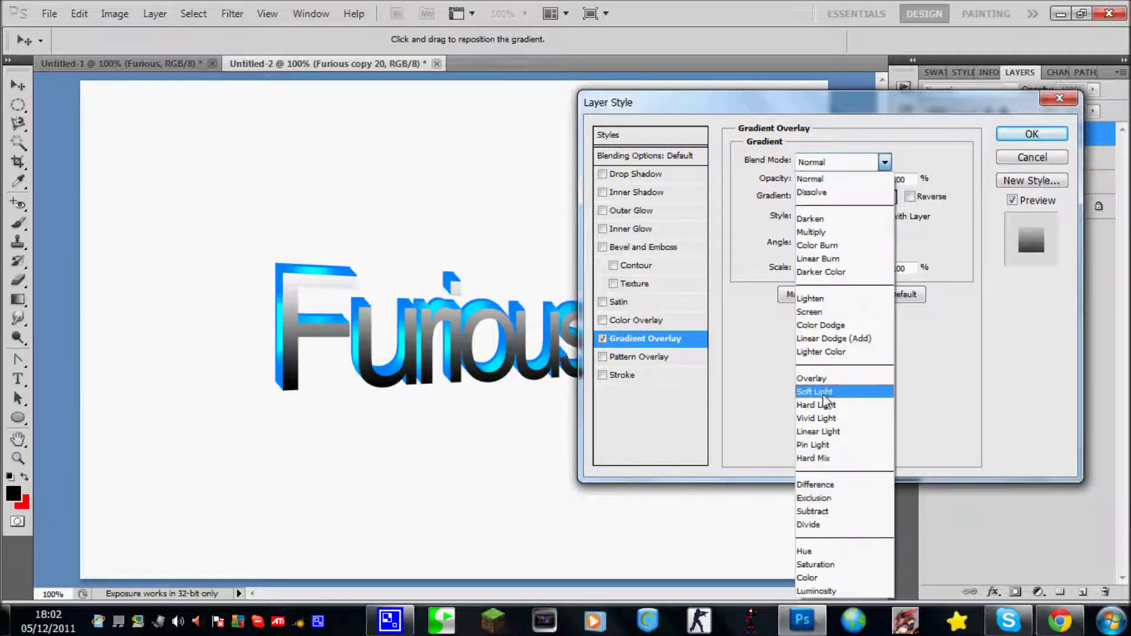
{"action": "left_click", "coordinate": [830, 392]}
{"action": "left_click", "coordinate": [1016, 133]}
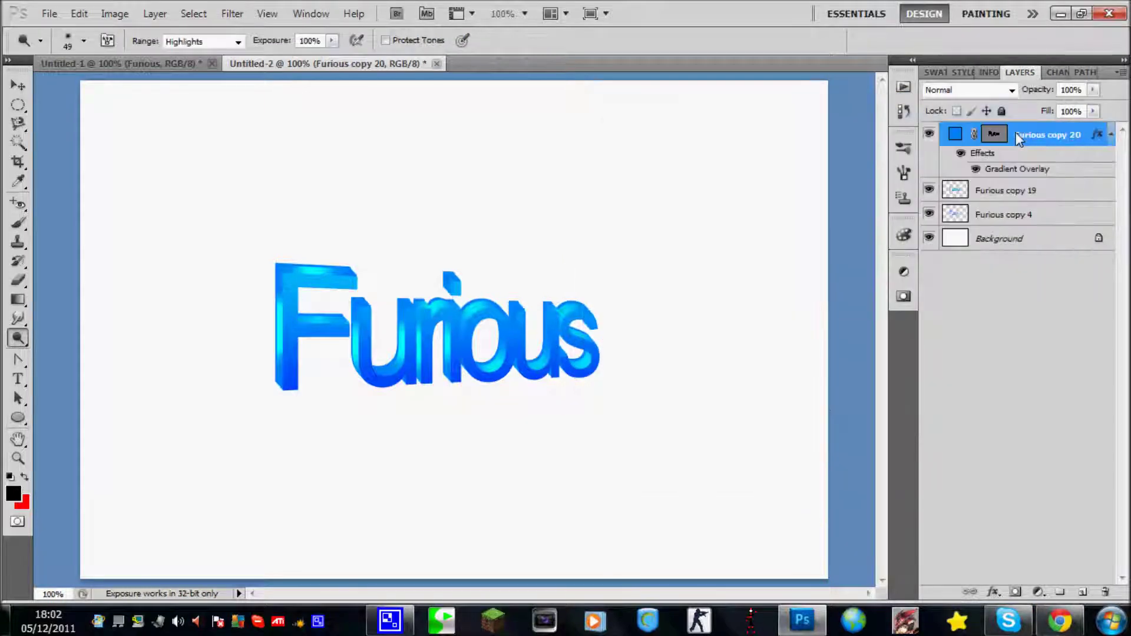
{"action": "left_click", "coordinate": [1112, 134]}
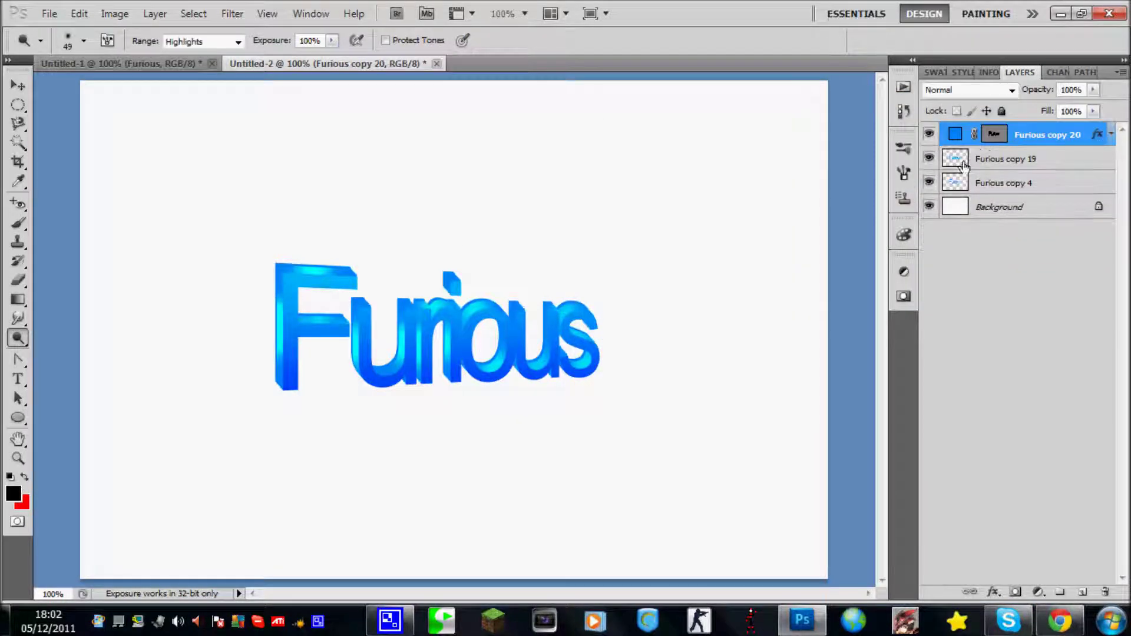
Merge the Furious copy 4, copy 19 and copy 20 layers into a single layer above the background
{"action": "left_click", "coordinate": [1030, 184]}
{"action": "left_click", "coordinate": [1031, 137]}
{"action": "left_click", "coordinate": [1020, 184]}
{"action": "left_click", "coordinate": [1028, 135], "text": "shift"}
{"action": "key", "text": "ctrl+e"}
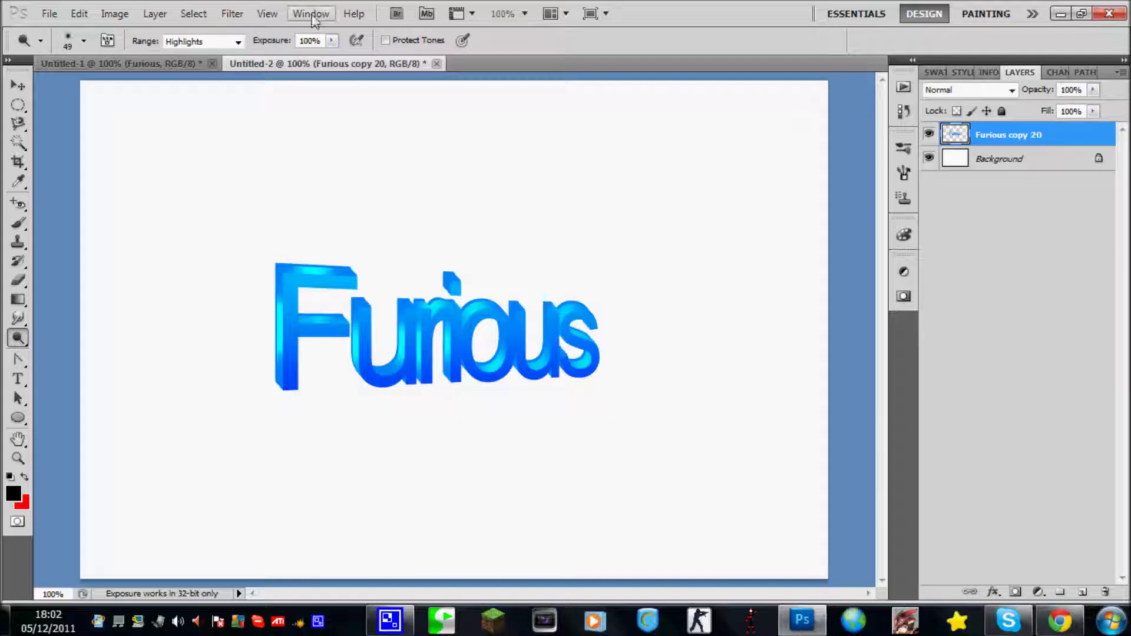
{"action": "left_click", "coordinate": [232, 14]}
{"action": "mouse_move", "coordinate": [275, 195]}
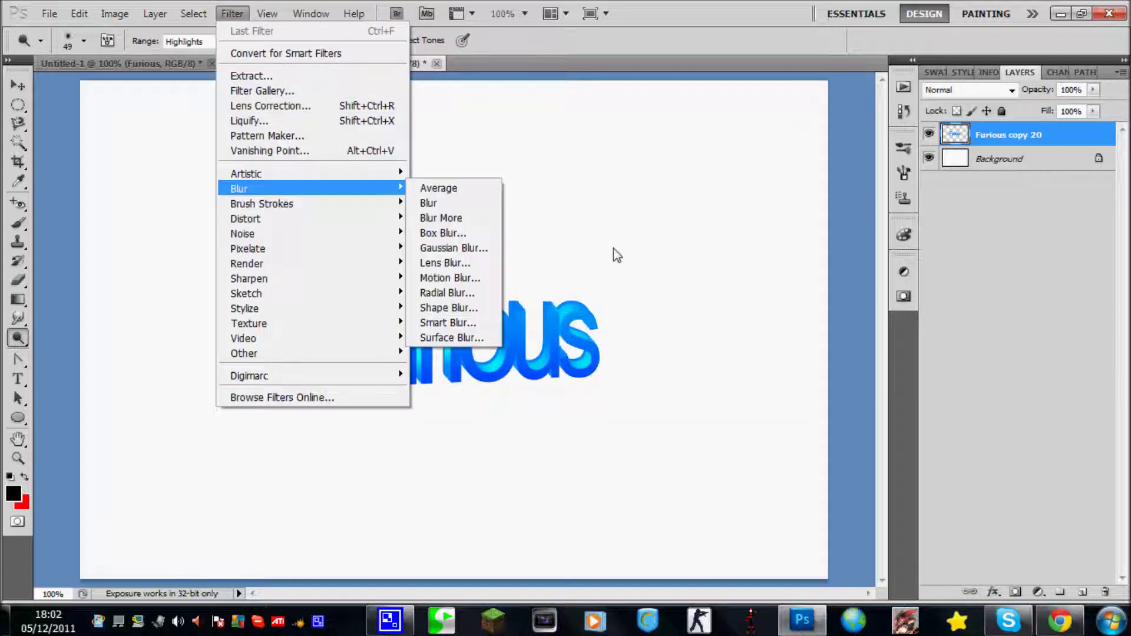
{"action": "left_click", "coordinate": [469, 252]}
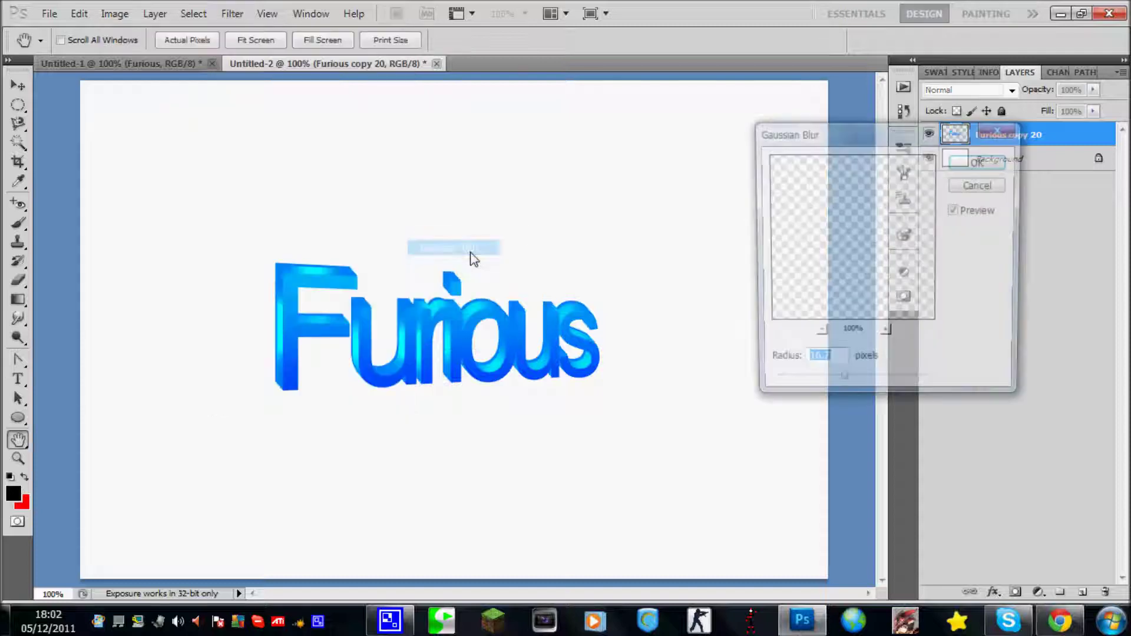
{"action": "key", "text": "Escape"}
{"action": "key", "text": "o"}
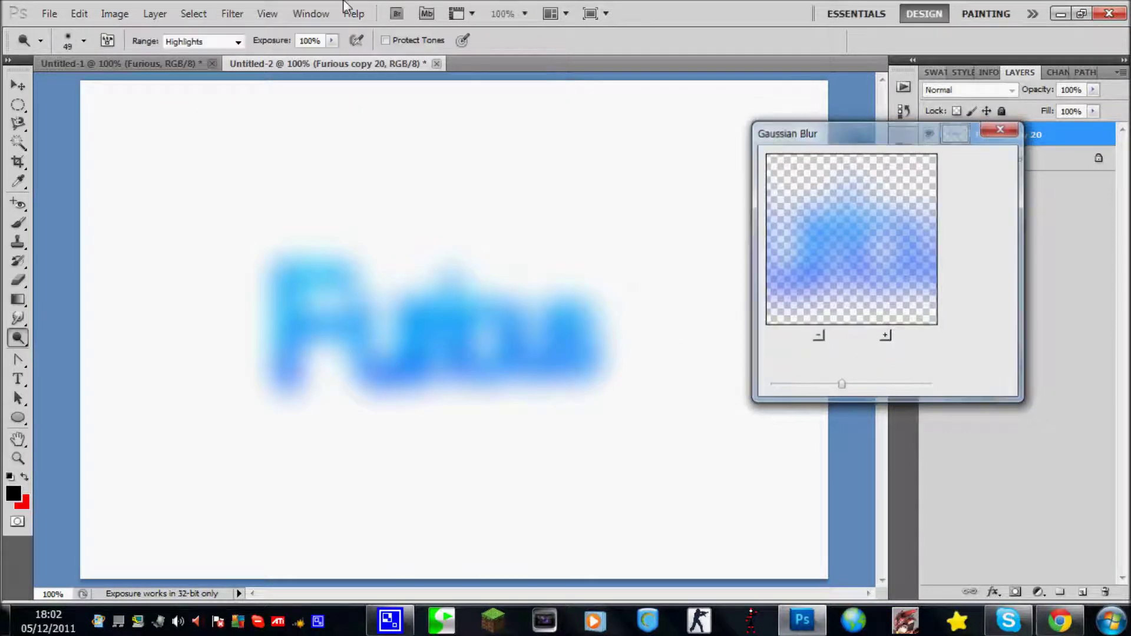
Apply a Gaussian Blur with a 10-pixel radius to the Furious copy 20 layer
{"action": "left_click", "coordinate": [234, 14]}
{"action": "mouse_move", "coordinate": [319, 189]}
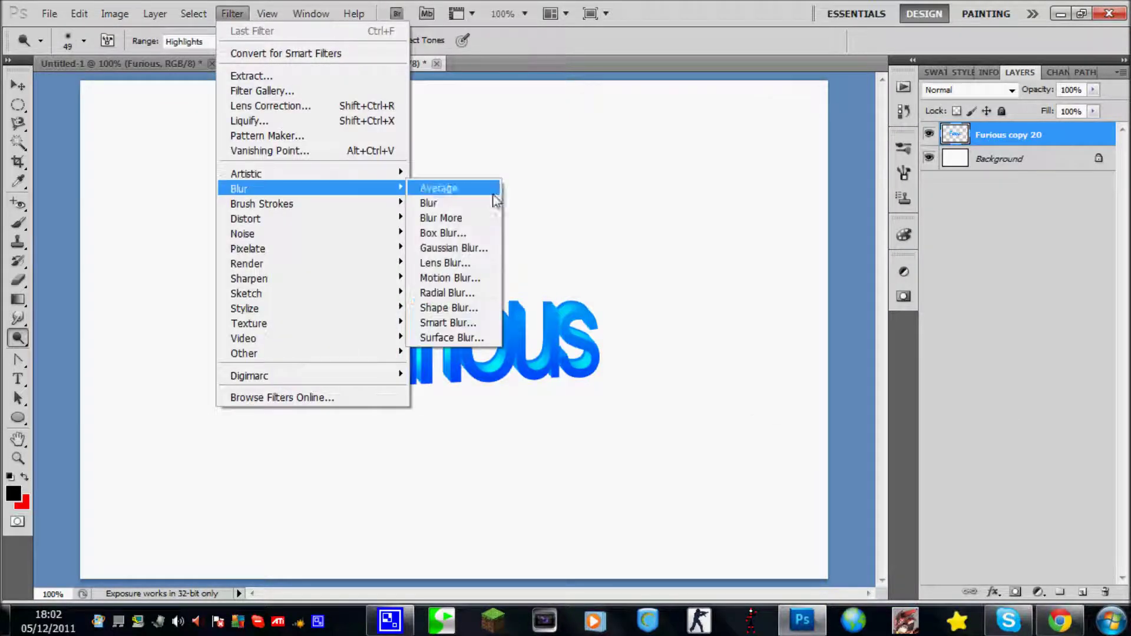
{"action": "left_click", "coordinate": [468, 248]}
{"action": "left_click_drag", "start_coordinate": [820, 385], "coordinate": [835, 385]}
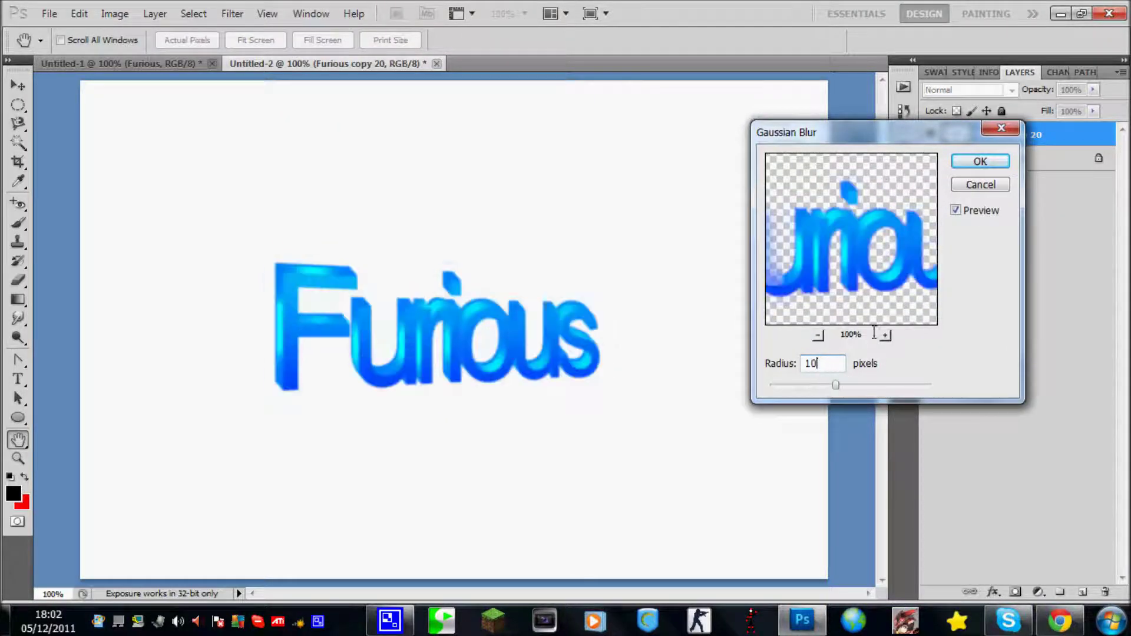
{"action": "left_click", "coordinate": [980, 163]}
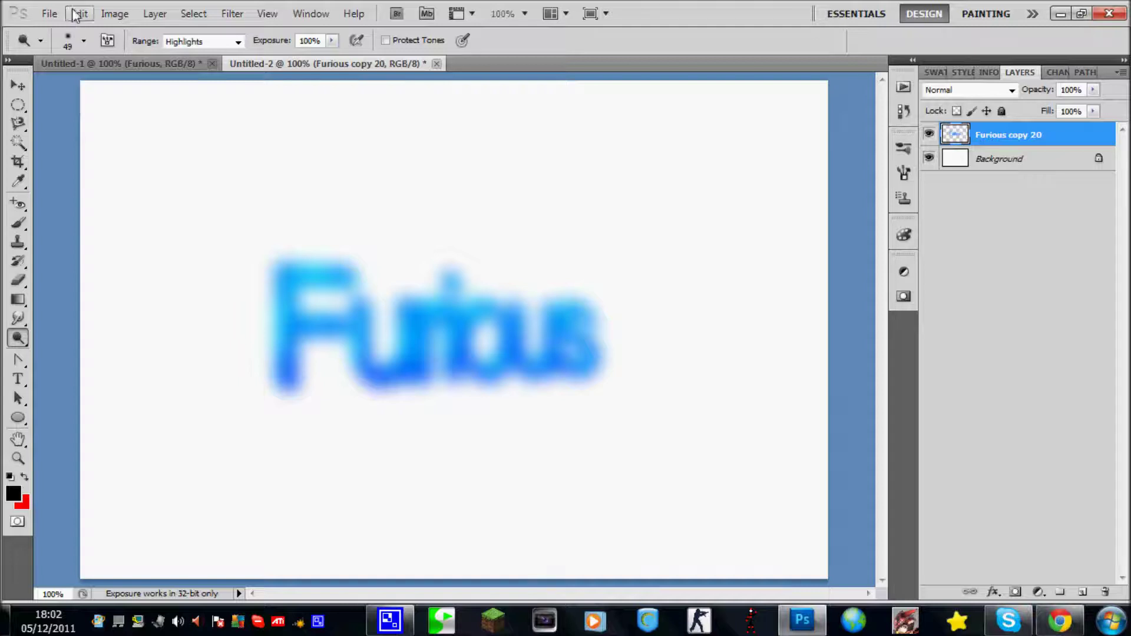
Fade the Gaussian Blur using the Soft Light mode at 79% opacity
{"action": "left_click", "coordinate": [79, 13]}
{"action": "left_click", "coordinate": [126, 84]}
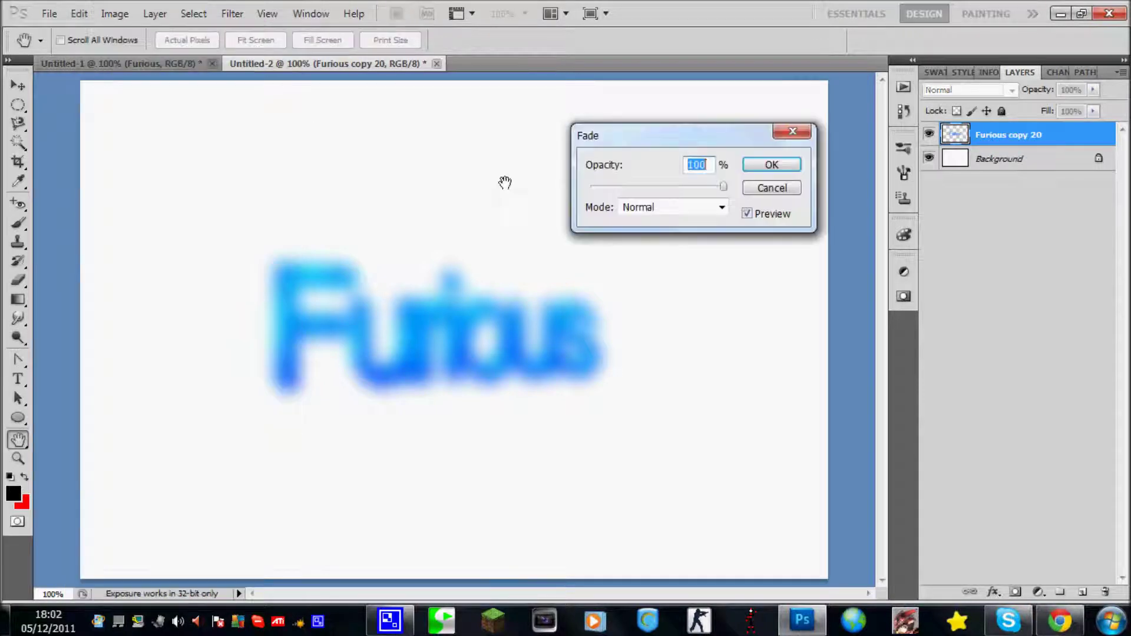
{"action": "left_click", "coordinate": [640, 210]}
{"action": "left_click", "coordinate": [653, 217]}
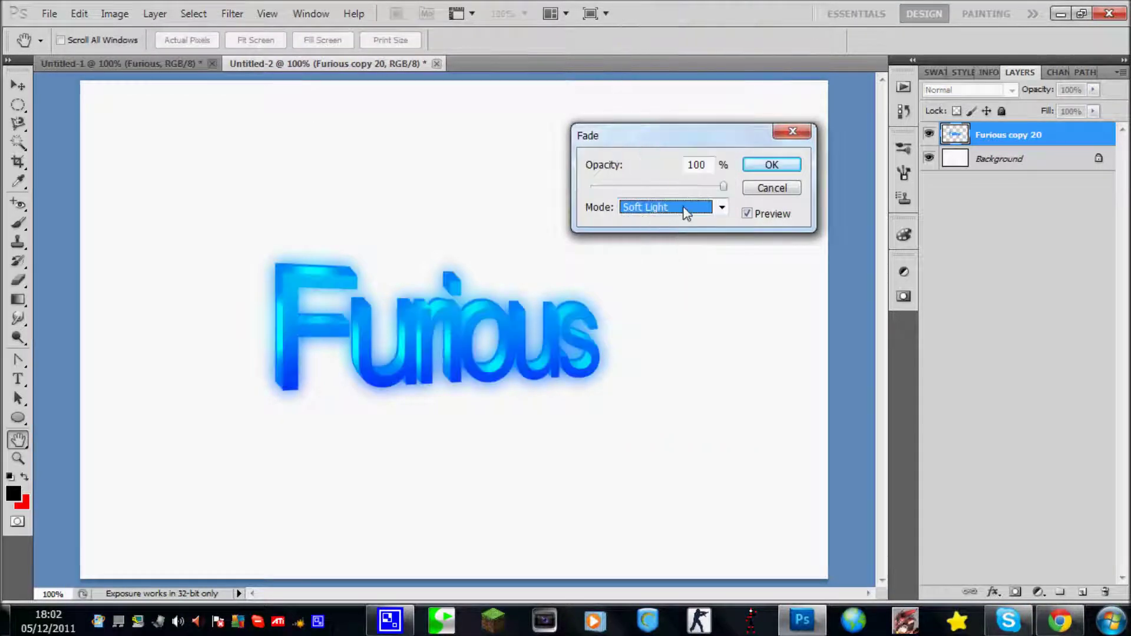
{"action": "left_click_drag", "start_coordinate": [715, 191], "coordinate": [699, 191]}
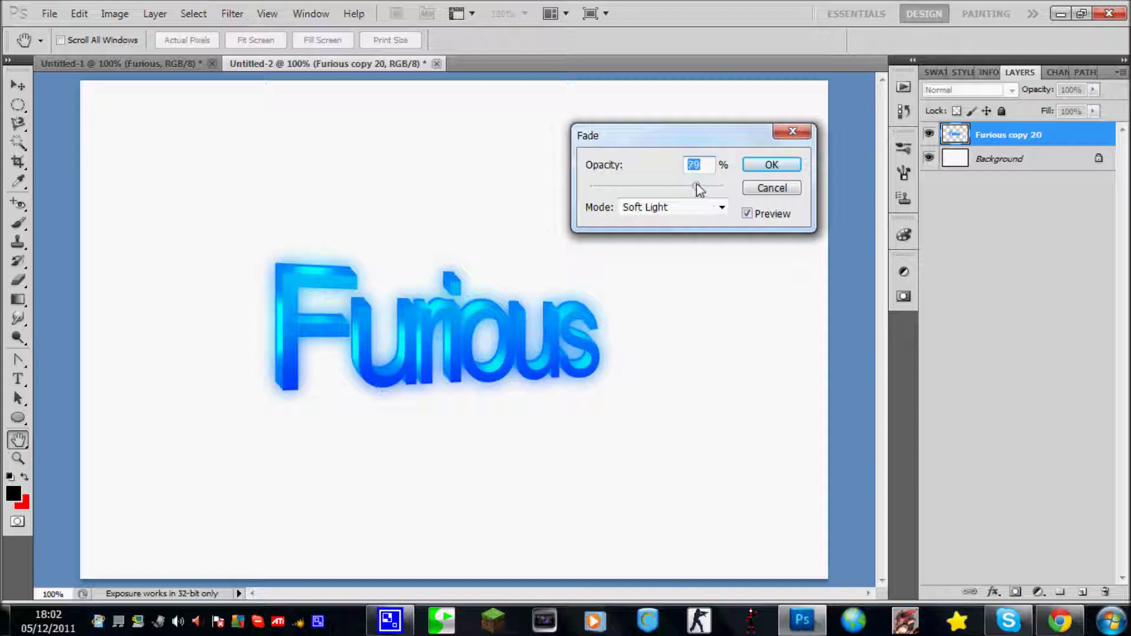
{"action": "left_click", "coordinate": [766, 166]}
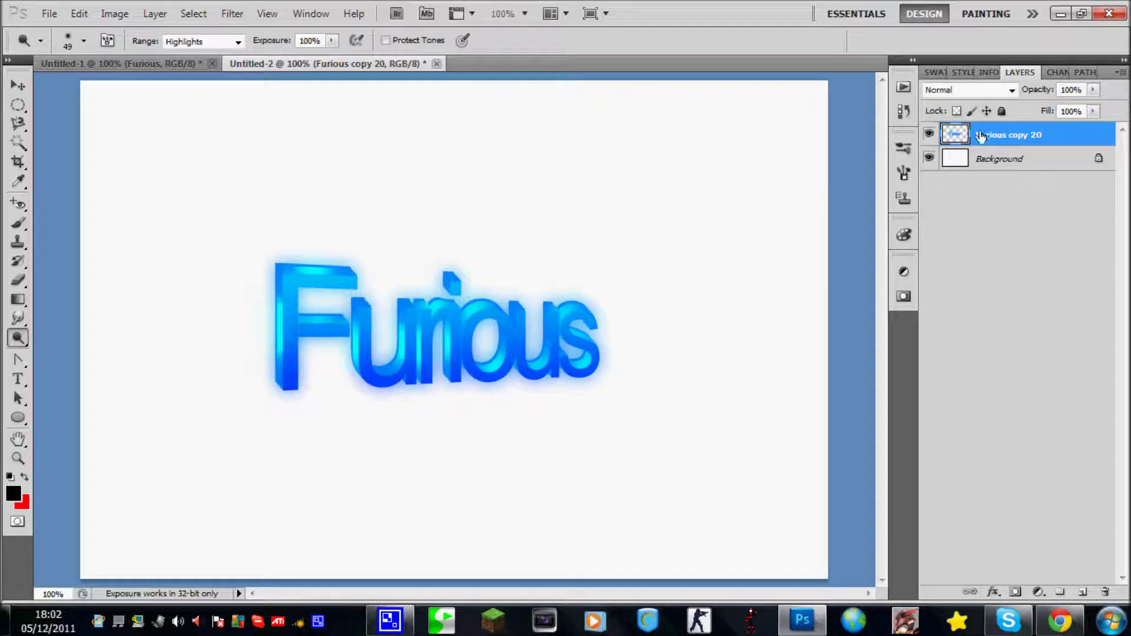
Apply a Motion Blur to the Furious copy 20 layer with a 0° angle and a distance of 60 pixels
{"action": "left_click", "coordinate": [232, 14]}
{"action": "mouse_move", "coordinate": [248, 188]}
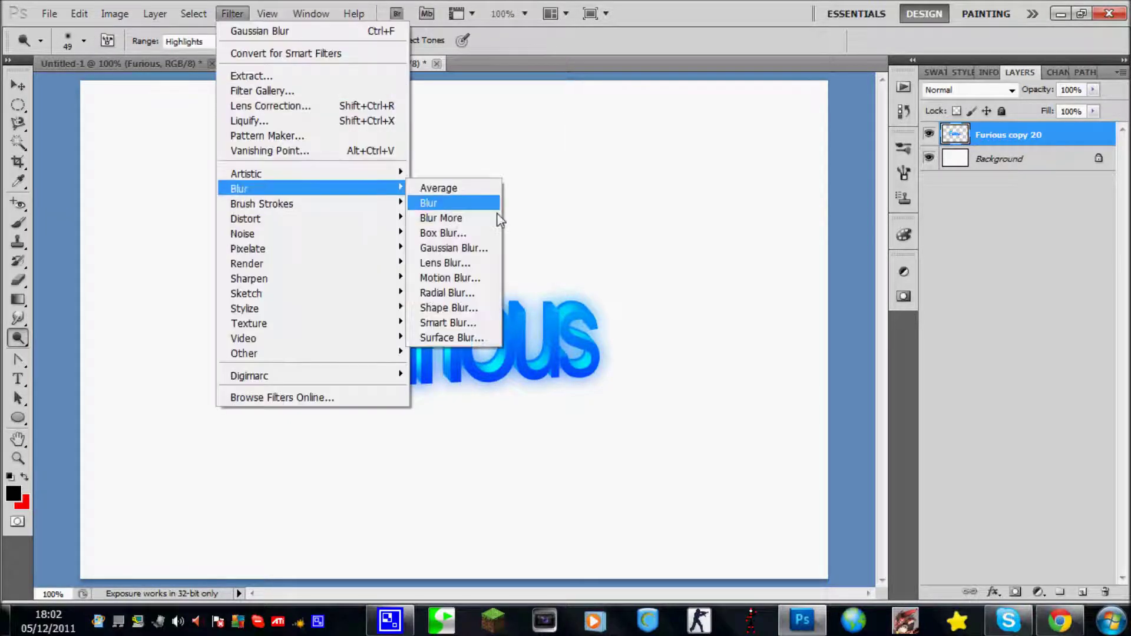
{"action": "left_click", "coordinate": [469, 278]}
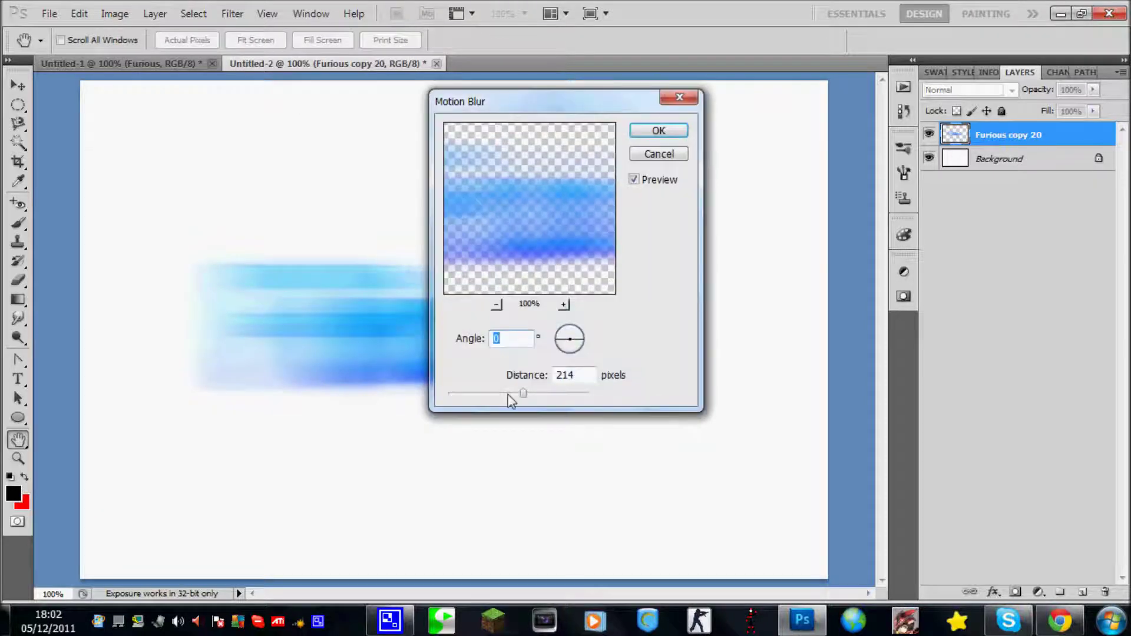
{"action": "left_click_drag", "start_coordinate": [523, 393], "coordinate": [505, 394]}
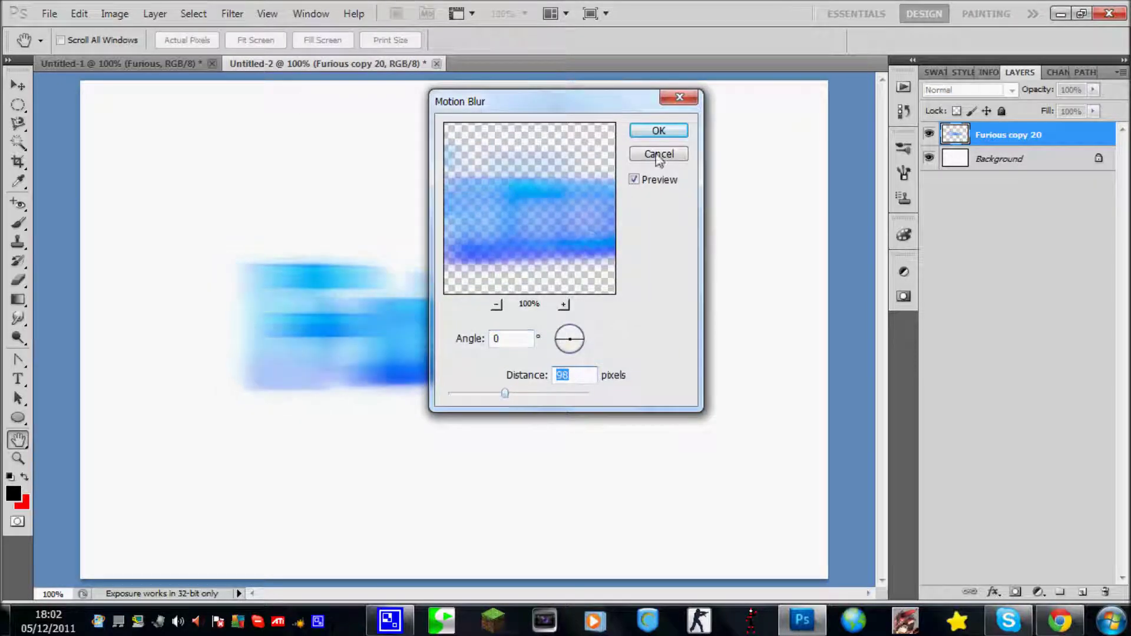
{"action": "type", "text": "60"}
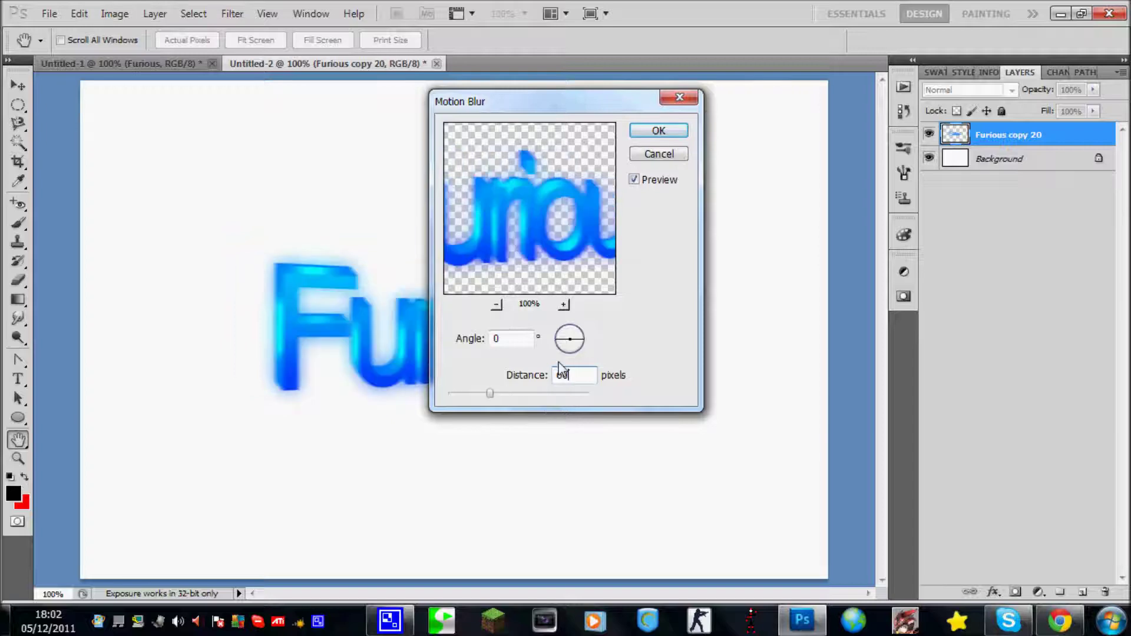
{"action": "left_click", "coordinate": [659, 130]}
Fade the Motion Blur on Furious copy 20 with a different blend mode and a reduced opacity
{"action": "left_click", "coordinate": [79, 14]}
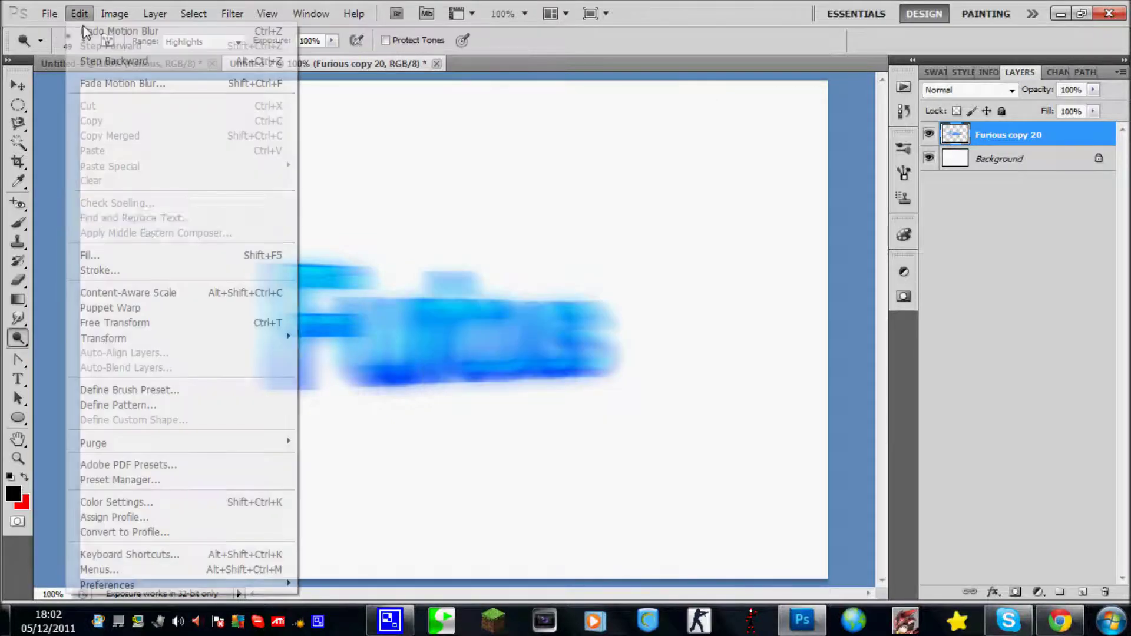
{"action": "left_click", "coordinate": [119, 88]}
{"action": "left_click", "coordinate": [633, 210]}
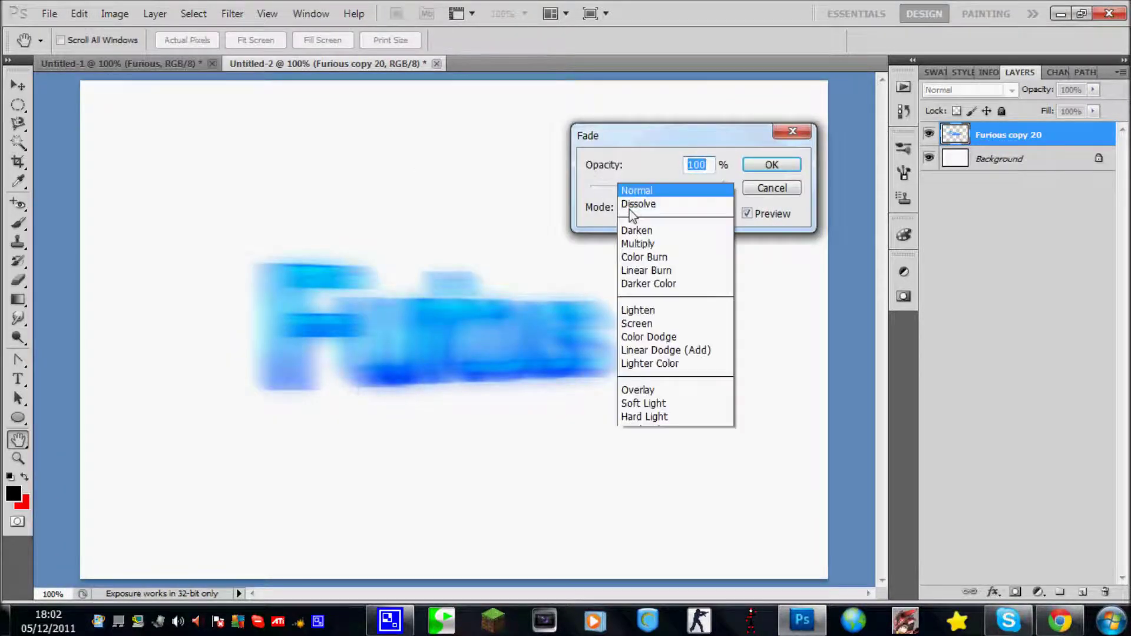
{"action": "left_click", "coordinate": [645, 220]}
{"action": "left_click_drag", "start_coordinate": [723, 186], "coordinate": [678, 186]}
{"action": "left_click", "coordinate": [772, 164]}
{"action": "key", "text": "o"}
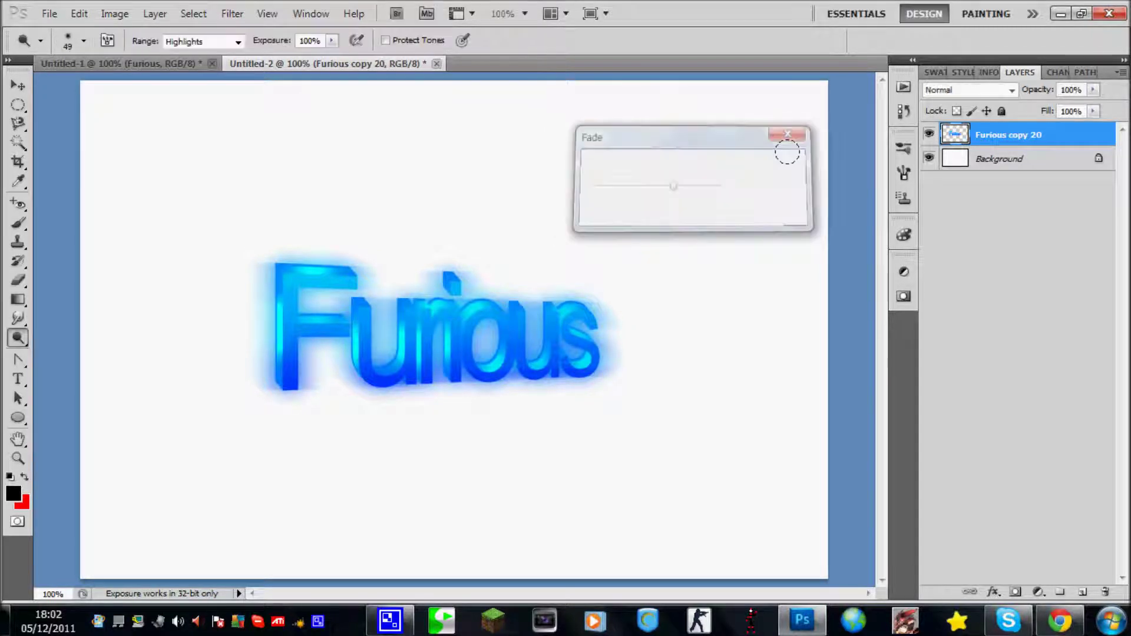
Add a new layer above Furious copy 20 and set up a soft round brush of 138 px with 0% hardness
{"action": "left_click", "coordinate": [1083, 592]}
{"action": "left_click", "coordinate": [18, 223]}
{"action": "left_click", "coordinate": [83, 223]}
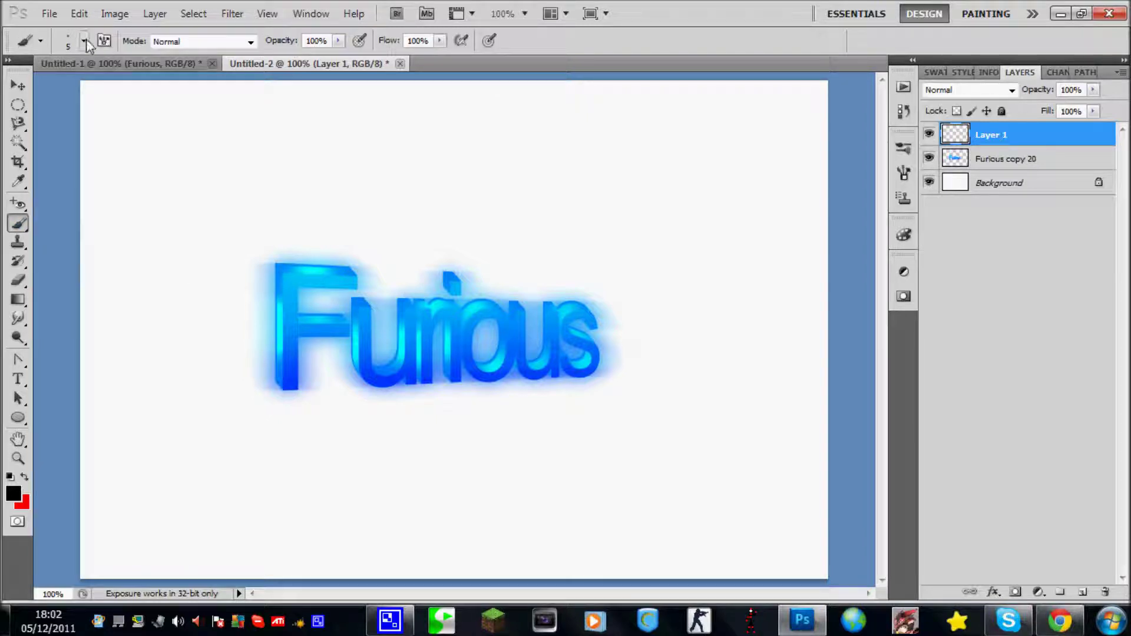
{"action": "left_click", "coordinate": [84, 41]}
{"action": "left_click", "coordinate": [67, 87]}
{"action": "left_click", "coordinate": [140, 154]}
{"action": "left_click_drag", "start_coordinate": [86, 95], "coordinate": [166, 95]}
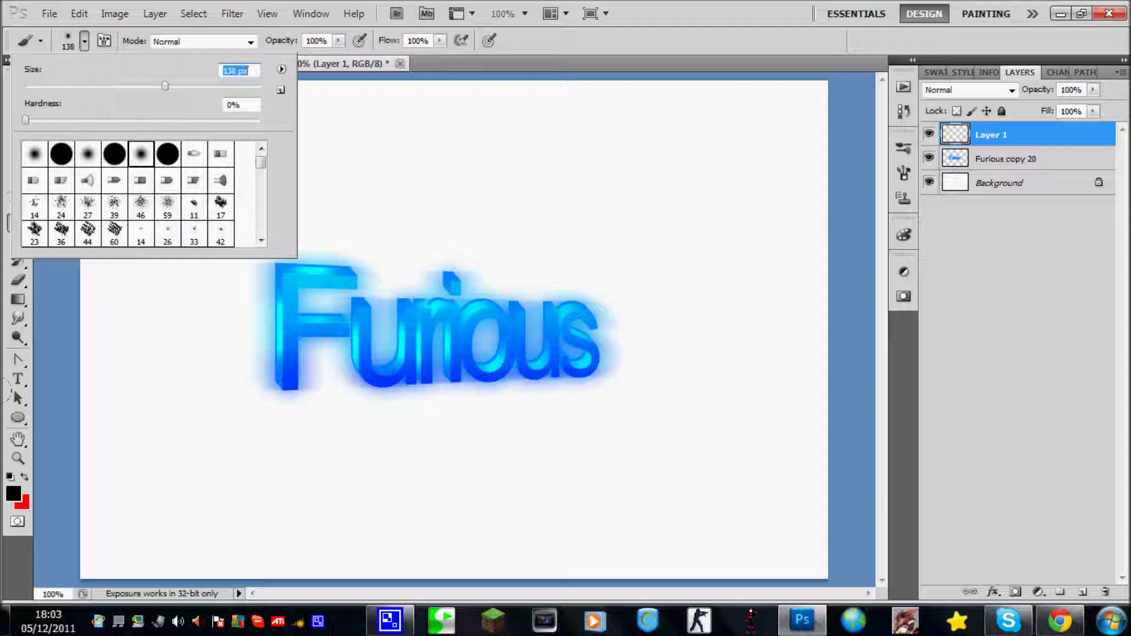
Set the foreground color to white (ffffff) and brush soft highlights over the edges of the Furious letters on Layer 1
{"action": "left_click", "coordinate": [13, 494]}
{"action": "left_click", "coordinate": [642, 278]}
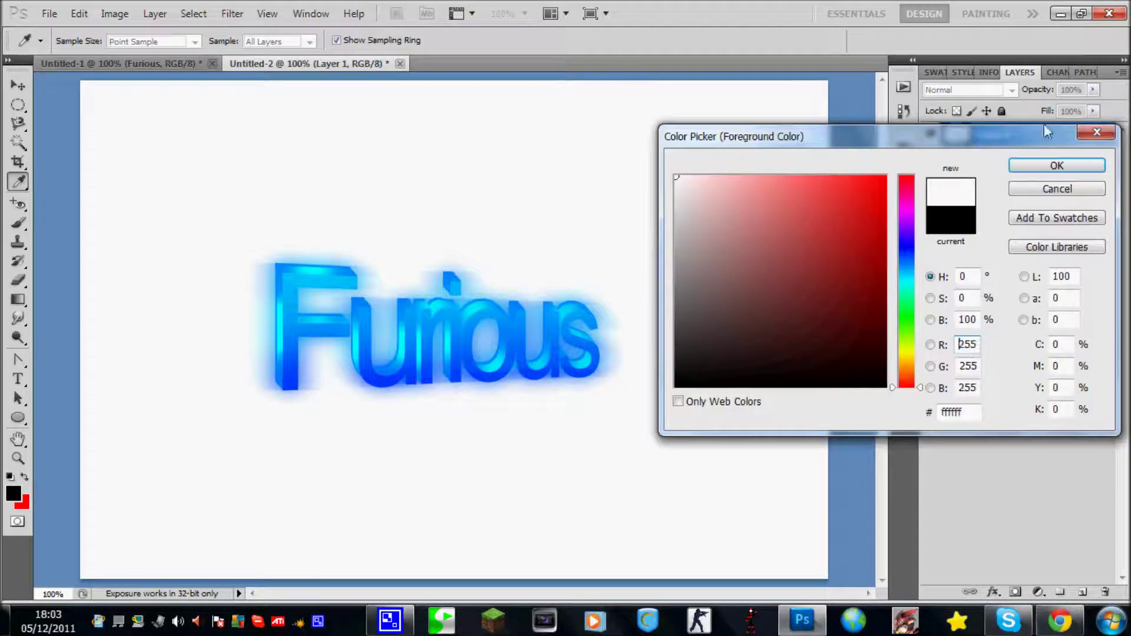
{"action": "left_click", "coordinate": [1053, 167]}
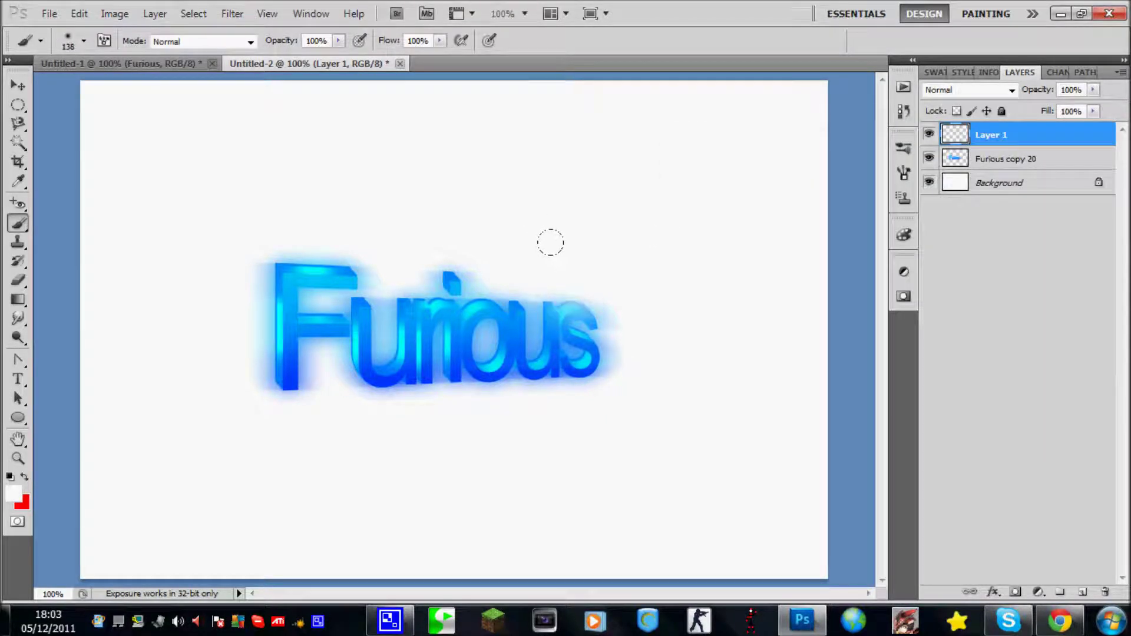
{"action": "left_click_drag", "start_coordinate": [451, 369], "coordinate": [451, 371]}
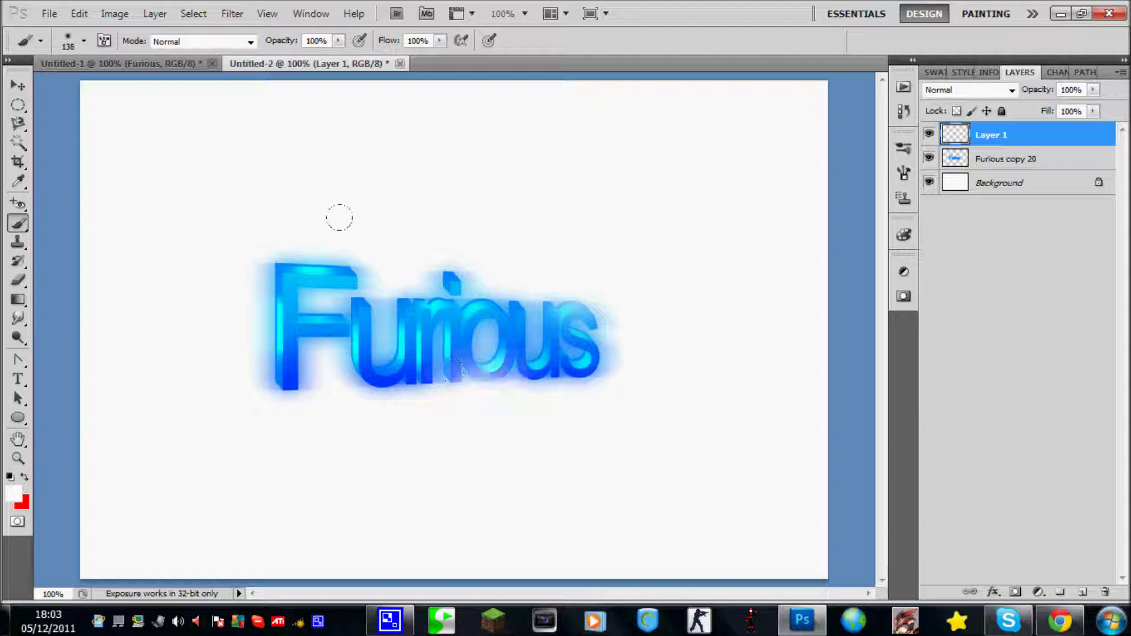
{"action": "left_click_drag", "start_coordinate": [349, 229], "coordinate": [380, 265]}
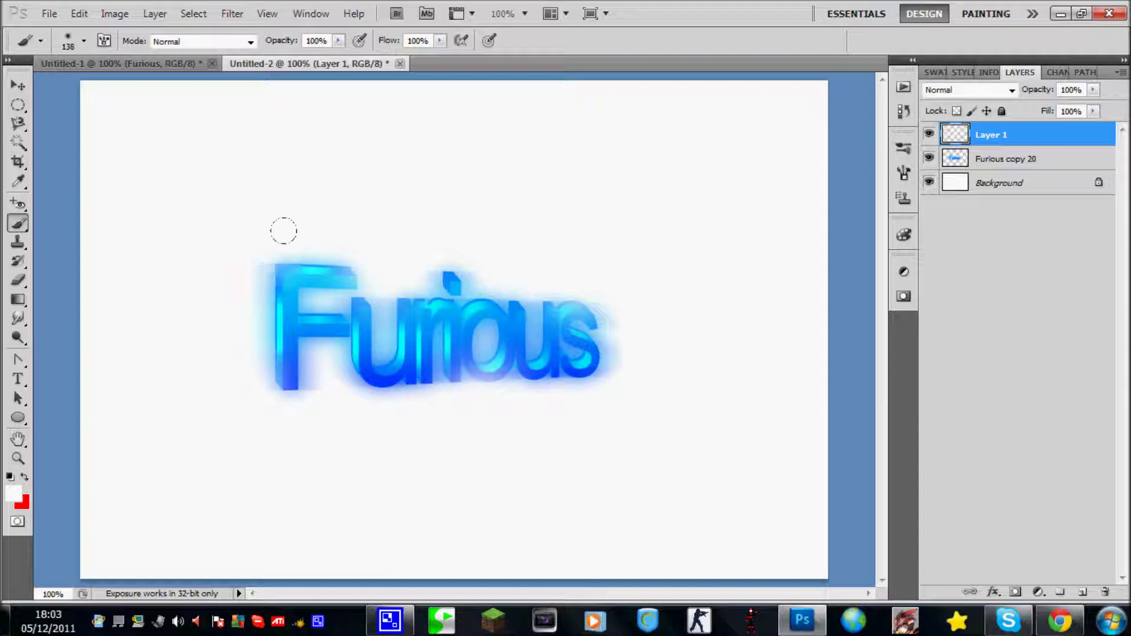
{"action": "left_click_drag", "start_coordinate": [583, 401], "coordinate": [569, 375]}
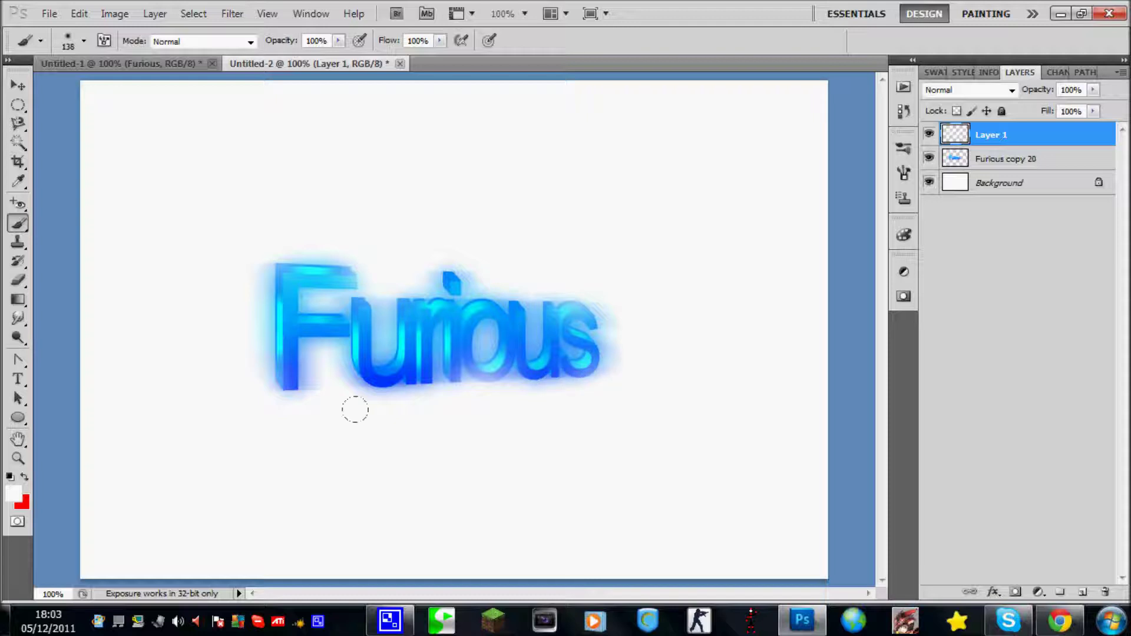
{"action": "left_click_drag", "start_coordinate": [355, 410], "coordinate": [350, 398]}
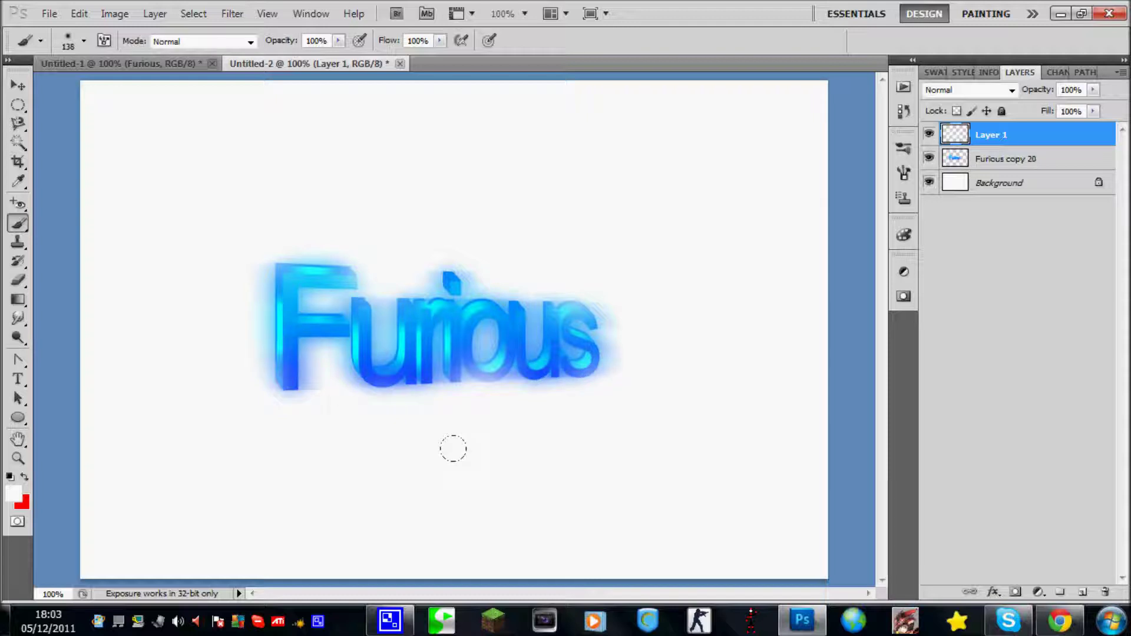
Add a Photo Filter adjustment layer above Layer 1 using Cooling Filter (80)
{"action": "left_click", "coordinate": [1040, 593]}
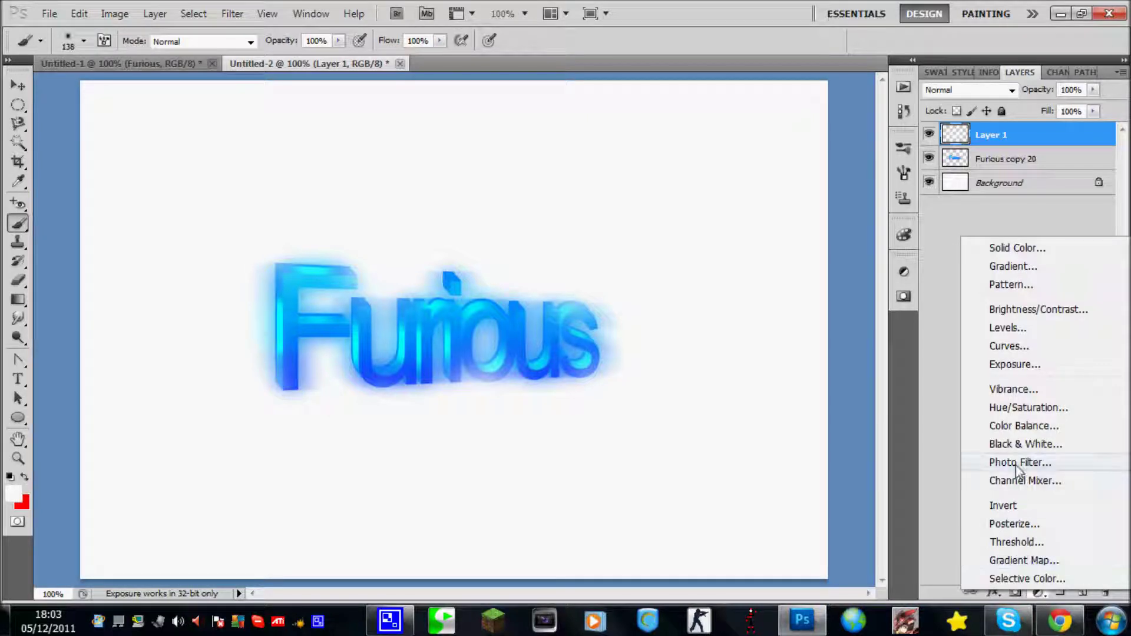
{"action": "left_click", "coordinate": [983, 463]}
{"action": "left_click", "coordinate": [713, 301]}
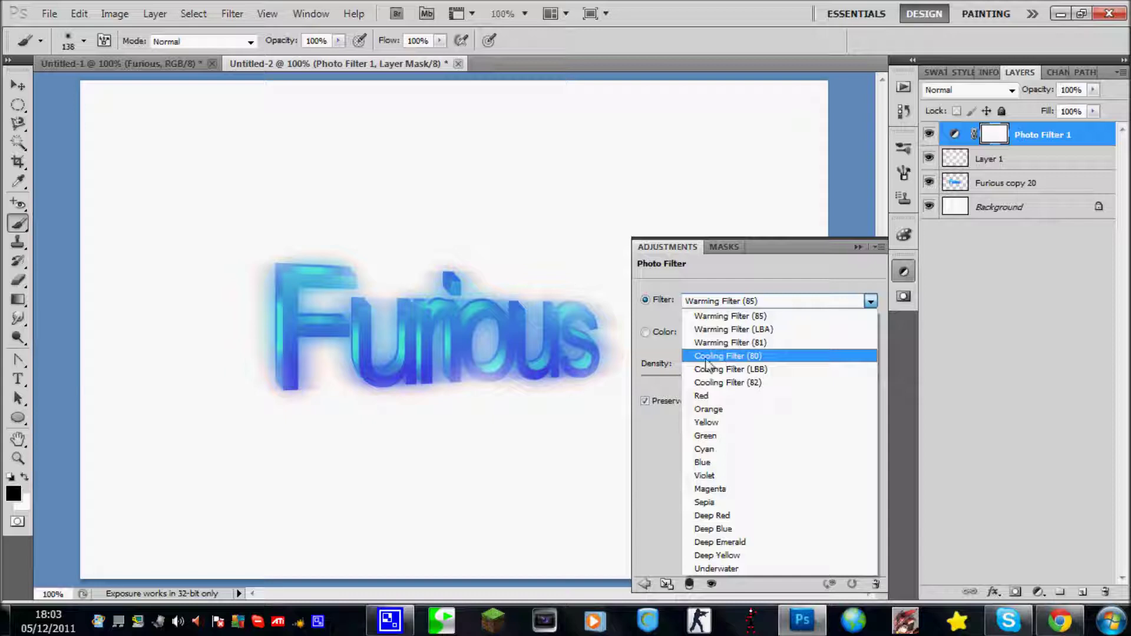
{"action": "left_click", "coordinate": [747, 356]}
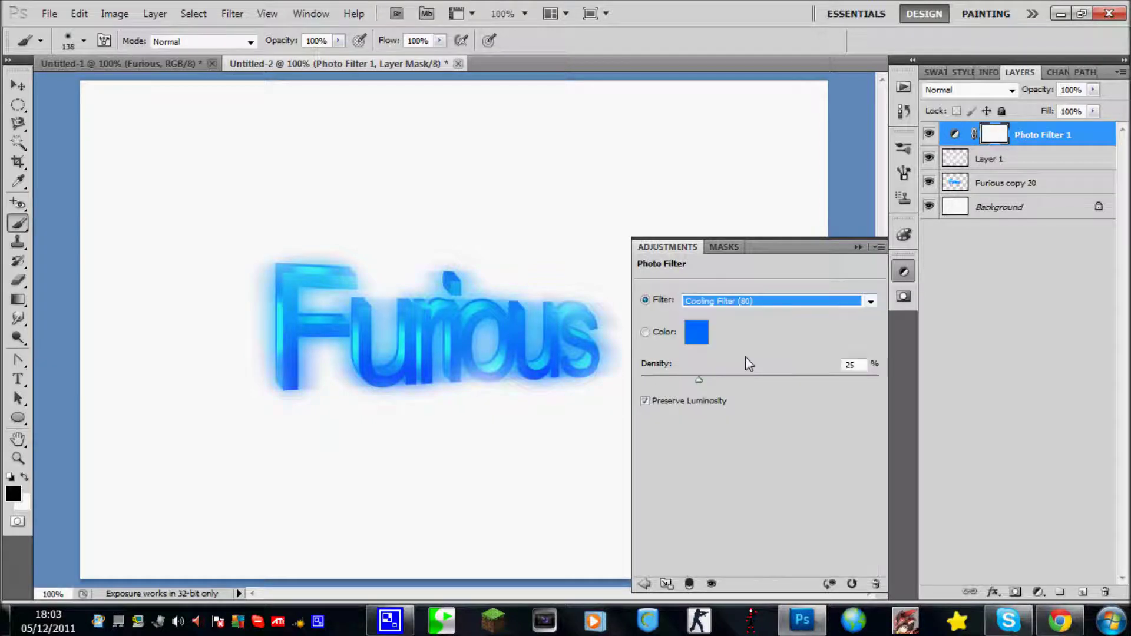
{"action": "left_click", "coordinate": [858, 248]}
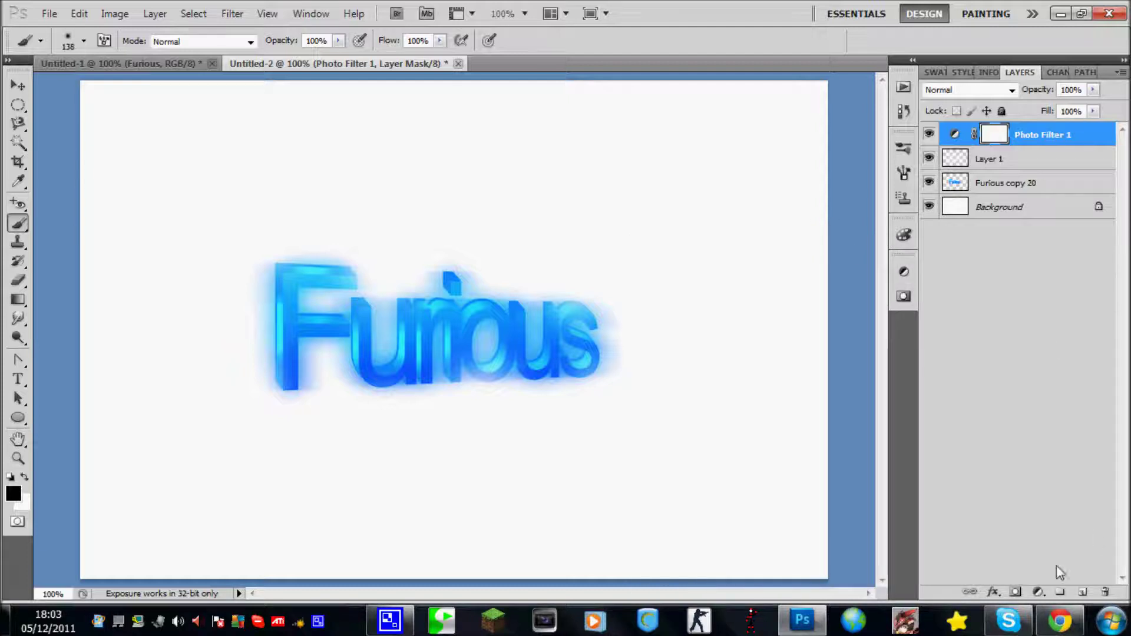
Add a Curves adjustment layer with a lowered midtone point and a second point at input 144, output 142
{"action": "left_click", "coordinate": [1039, 591]}
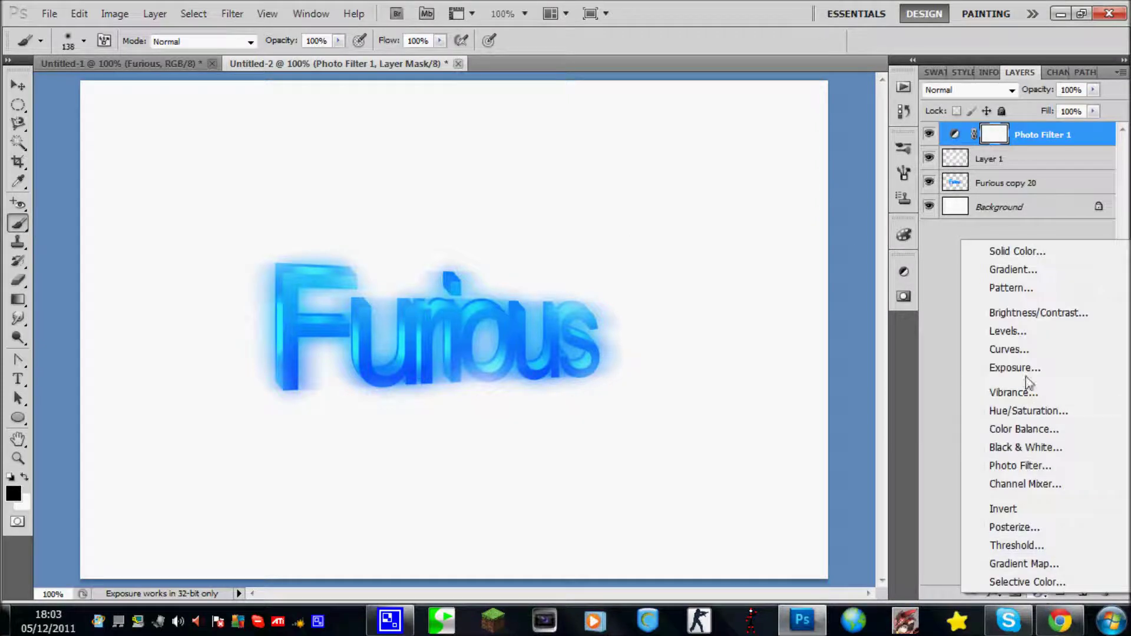
{"action": "left_click", "coordinate": [1018, 354]}
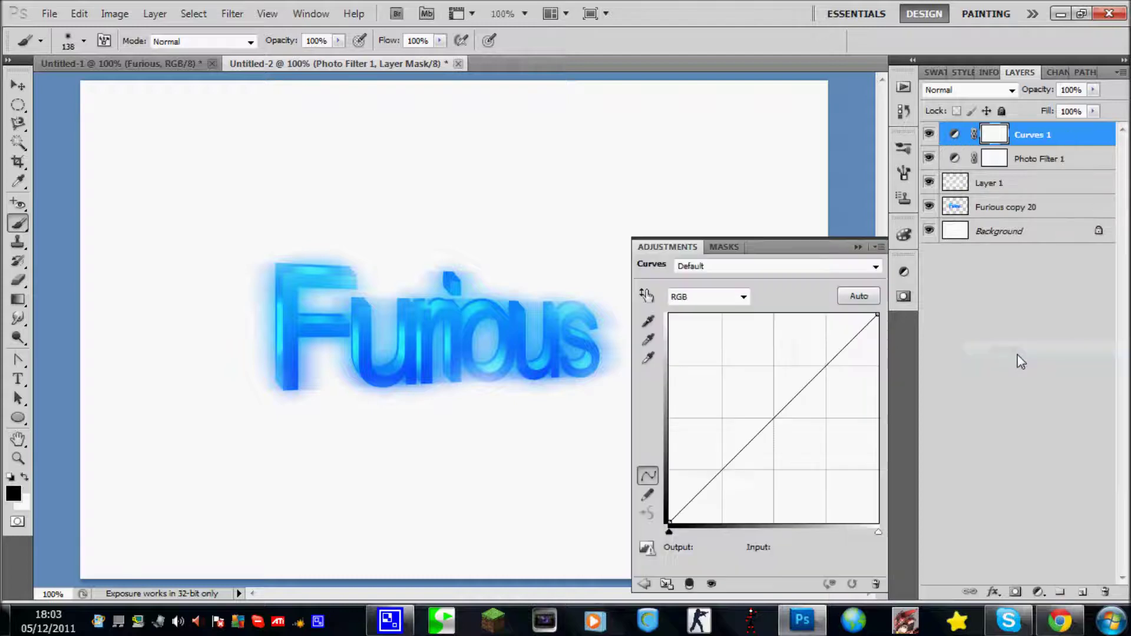
{"action": "left_click", "coordinate": [764, 436]}
{"action": "left_click", "coordinate": [787, 407]}
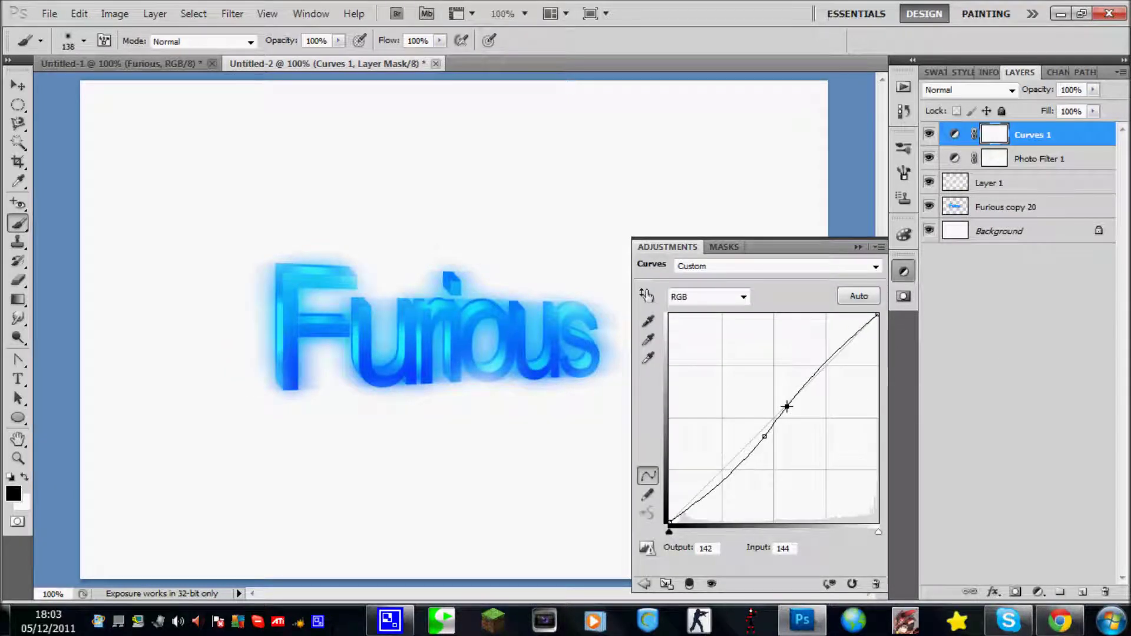
{"action": "left_click", "coordinate": [858, 248]}
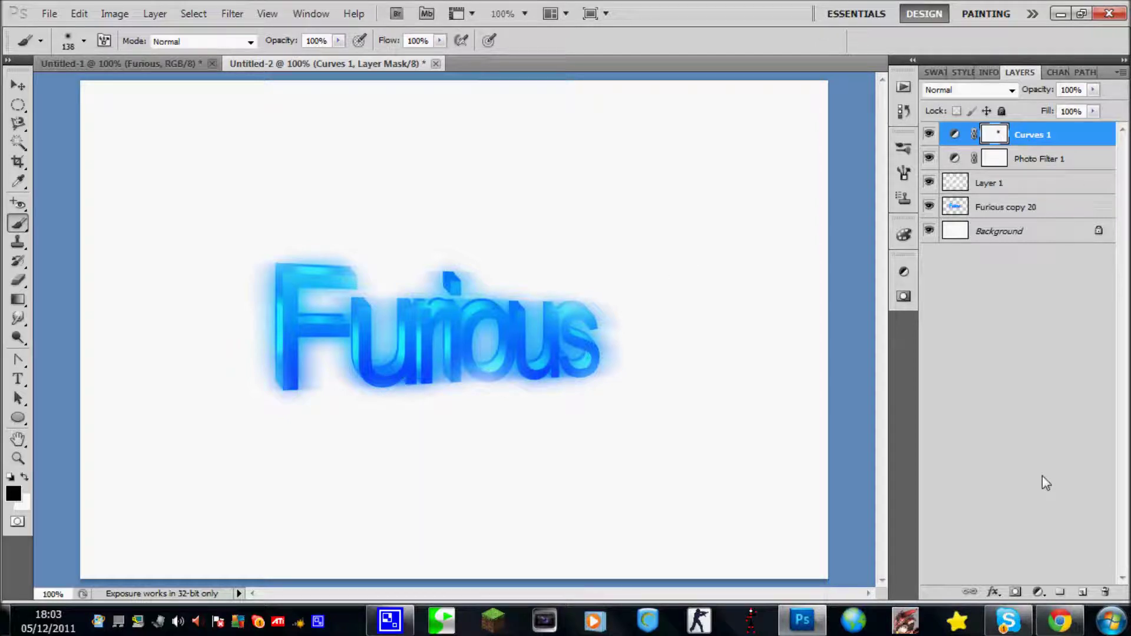
Add the text "מנהל פורום מה שבראש" in bright blue across the Furious lettering
{"action": "left_click", "coordinate": [17, 382]}
{"action": "left_click", "coordinate": [536, 338]}
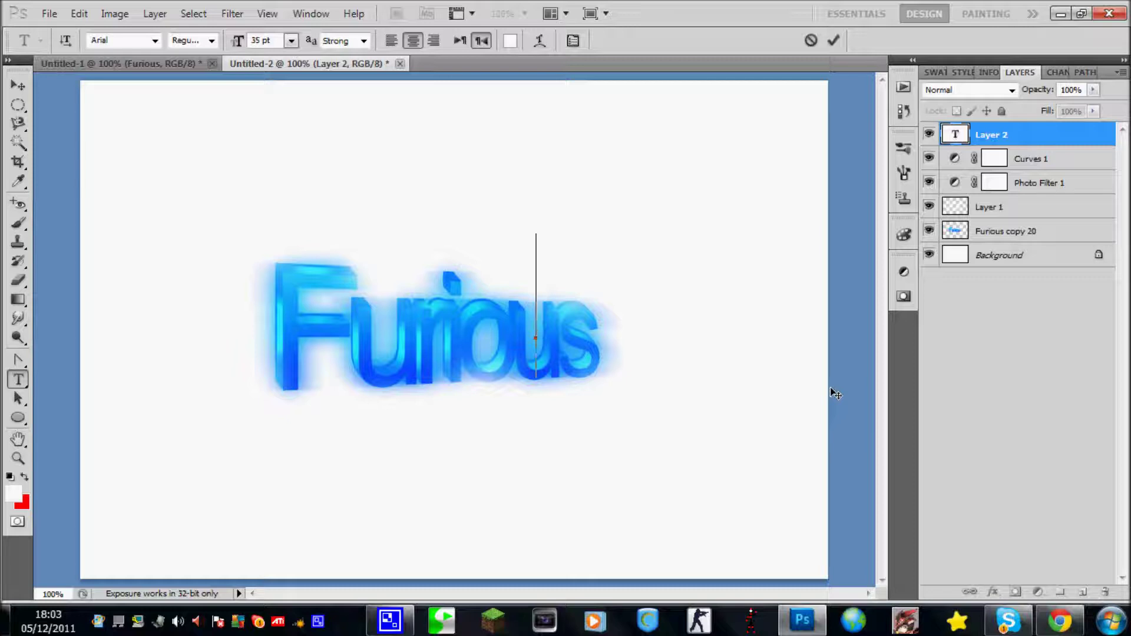
{"action": "left_click", "coordinate": [510, 40]}
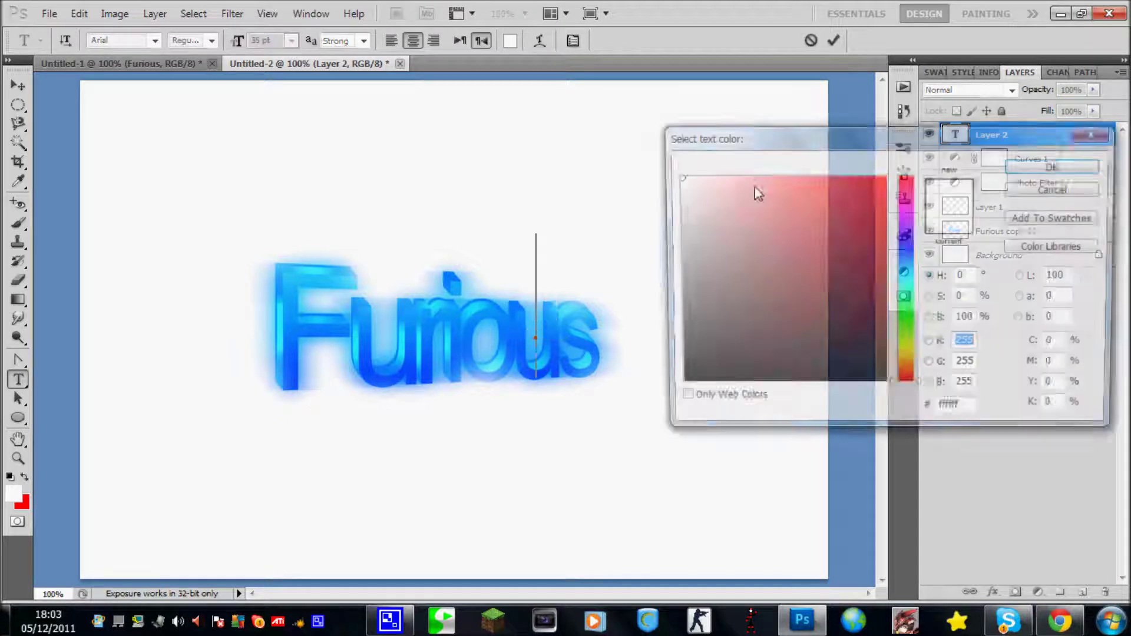
{"action": "left_click_drag", "start_coordinate": [905, 306], "coordinate": [906, 269]}
{"action": "left_click_drag", "start_coordinate": [869, 185], "coordinate": [983, 72]}
{"action": "left_click", "coordinate": [1042, 163]}
{"action": "type", "text": "מנהל"}
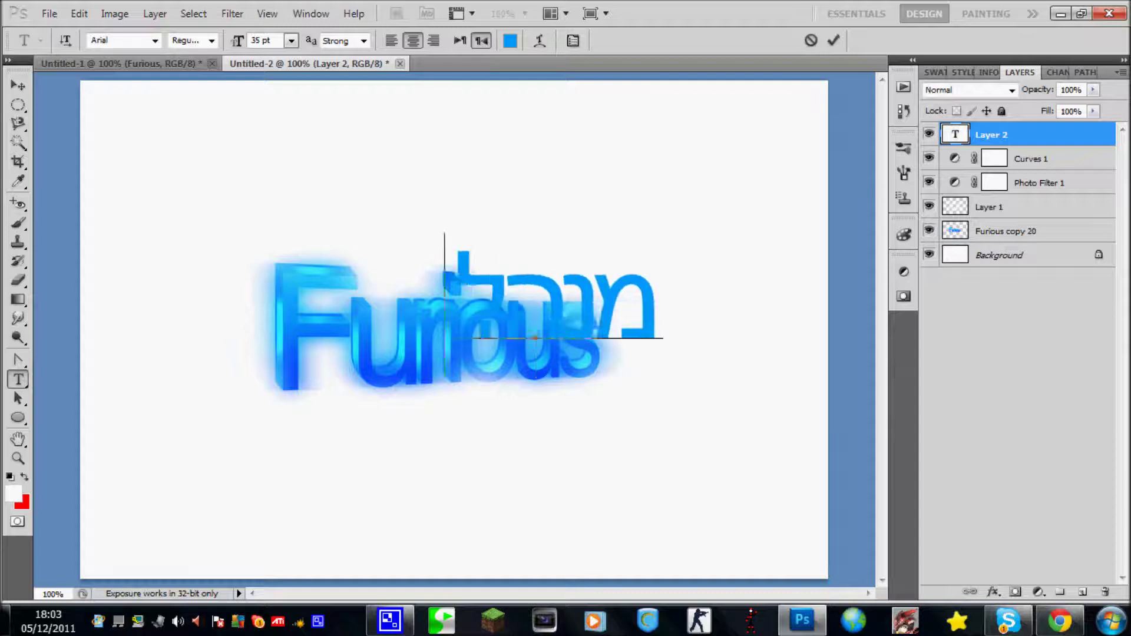
{"action": "type", "text": " פורום משחק ראש"}
Set the Hebrew text's size to 7 pt and move it toward the lower part of Furious
{"action": "left_click_drag", "start_coordinate": [93, 322], "coordinate": [957, 330]}
{"action": "left_click", "coordinate": [510, 40]}
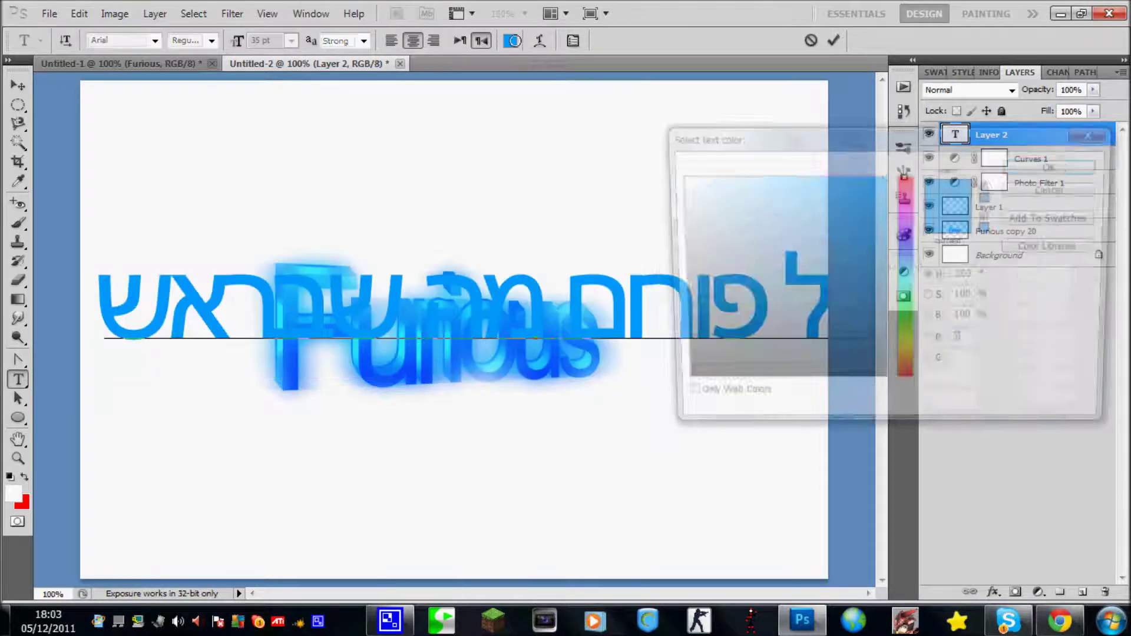
{"action": "left_click", "coordinate": [1013, 166]}
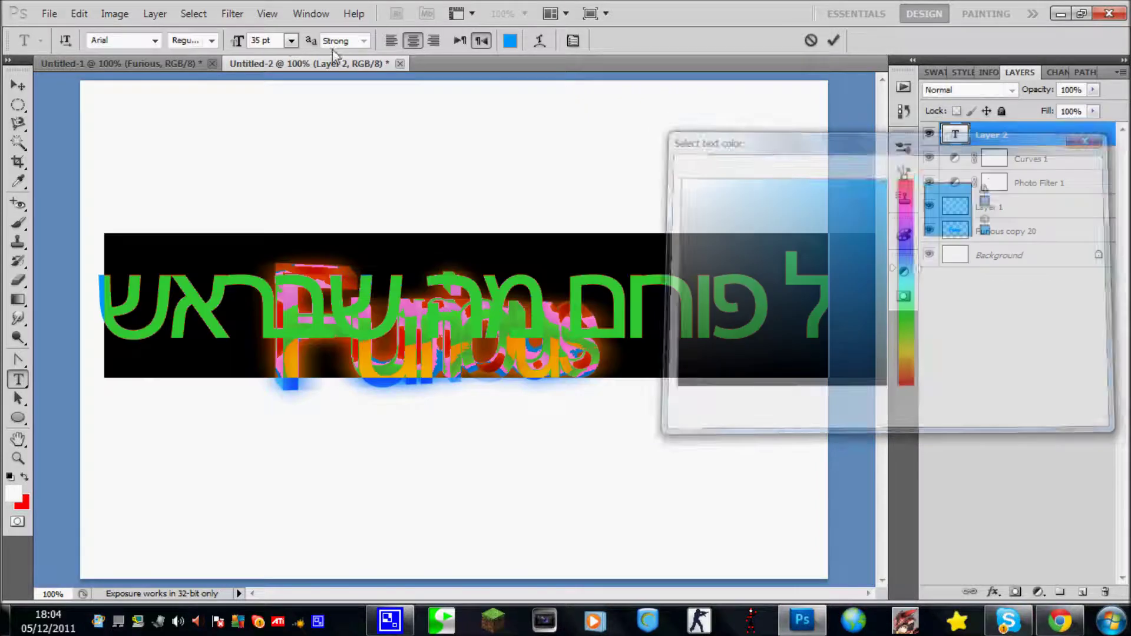
{"action": "left_click_drag", "start_coordinate": [235, 42], "coordinate": [218, 46]}
{"action": "left_click", "coordinate": [18, 87]}
{"action": "left_click_drag", "start_coordinate": [505, 283], "coordinate": [495, 299]}
Rotate the Hebrew text slightly counterclockwise and place it just beneath the "rious" letters
{"action": "key", "text": "ctrl+t"}
{"action": "left_click_drag", "start_coordinate": [657, 374], "coordinate": [646, 357]}
{"action": "key", "text": "Return"}
{"action": "left_click_drag", "start_coordinate": [398, 322], "coordinate": [408, 315]}
Add a 1 px outside Stroke in white to the Hebrew text layer
{"action": "left_click", "coordinate": [994, 591]}
{"action": "left_click", "coordinate": [984, 598]}
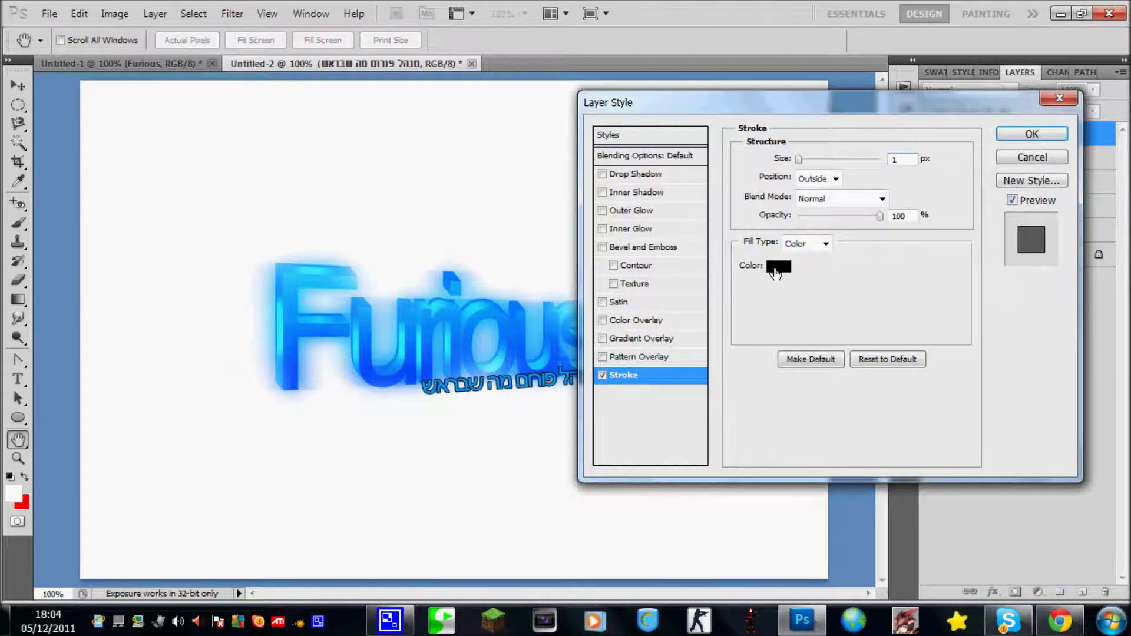
{"action": "left_click", "coordinate": [778, 267]}
{"action": "left_click", "coordinate": [682, 179]}
{"action": "key", "text": "Return"}
Add a Gradient Overlay with Soft Light blend mode to the Hebrew text and apply the layer style
{"action": "left_click", "coordinate": [602, 339]}
{"action": "left_click", "coordinate": [637, 339]}
{"action": "left_click", "coordinate": [837, 162]}
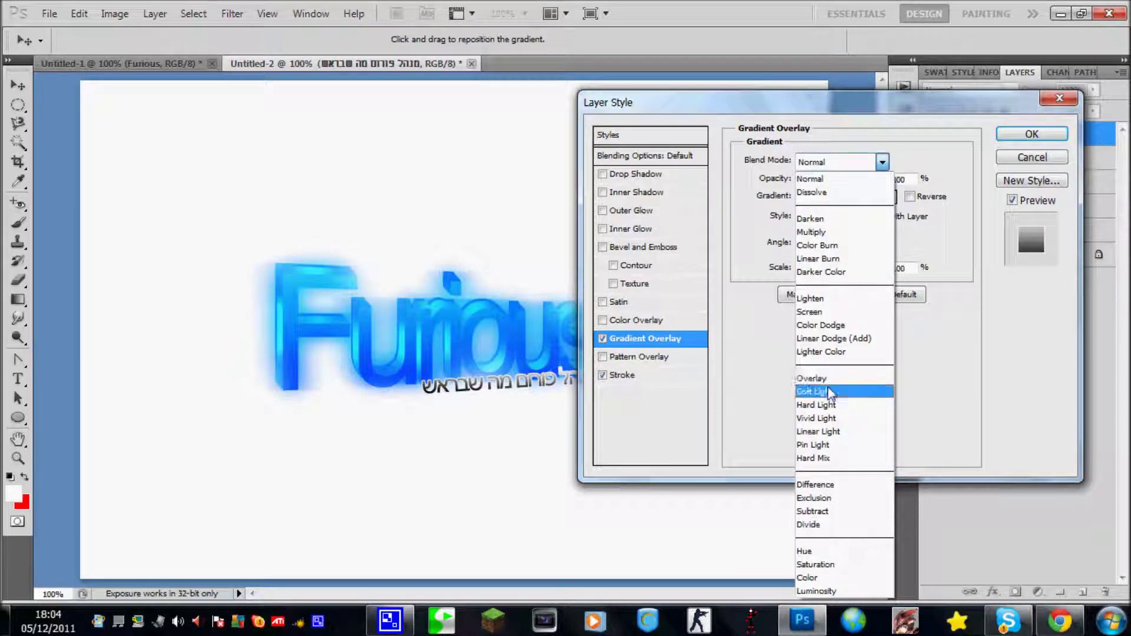
{"action": "left_click", "coordinate": [822, 391]}
{"action": "left_click", "coordinate": [1032, 134]}
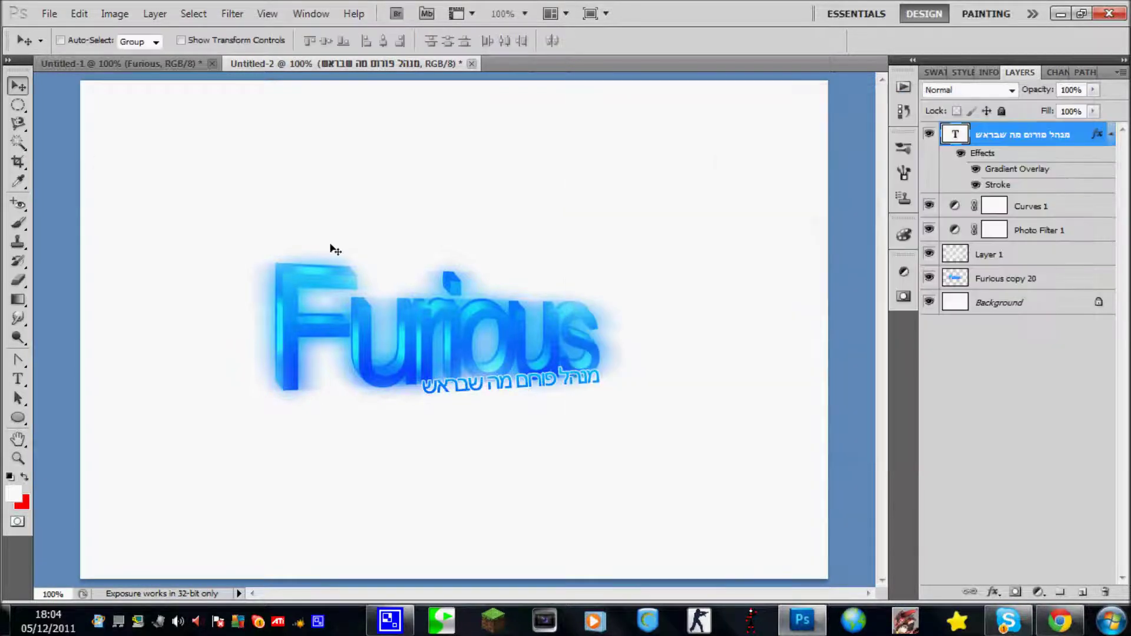
{"action": "key", "text": "ctrl+t"}
{"action": "left_click_drag", "start_coordinate": [640, 343], "coordinate": [641, 341]}
{"action": "key", "text": "Escape"}
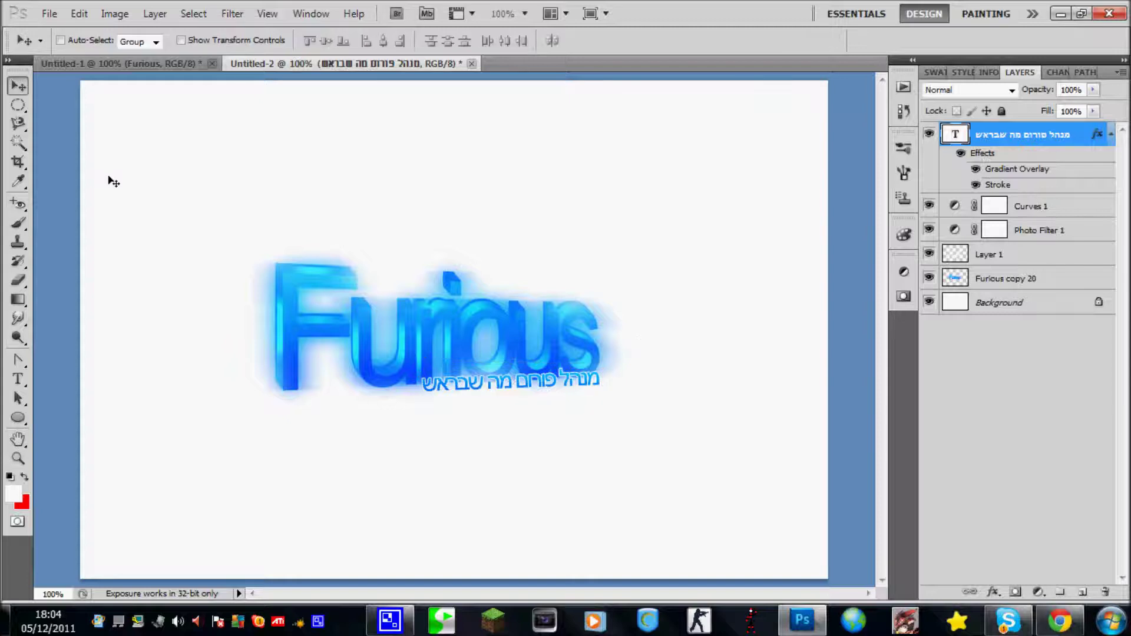
Fine-tune the tilt of the Hebrew text with several small Free Transform rotations to match the Furious baseline
{"action": "key", "text": "ctrl+t"}
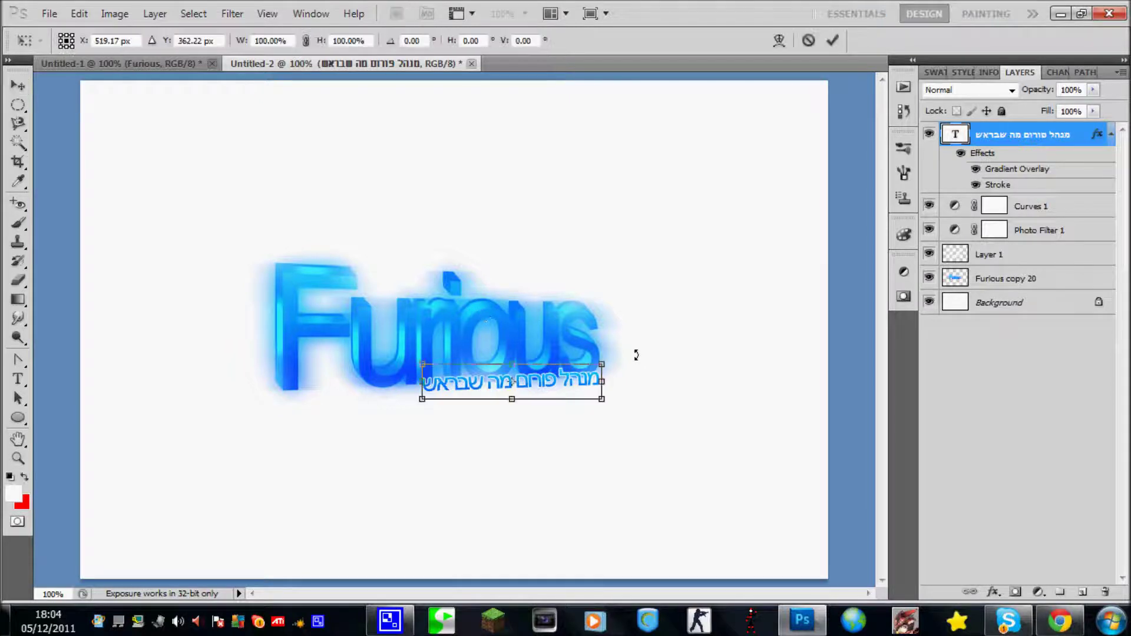
{"action": "left_click_drag", "start_coordinate": [635, 356], "coordinate": [633, 351]}
{"action": "key", "text": "Return"}
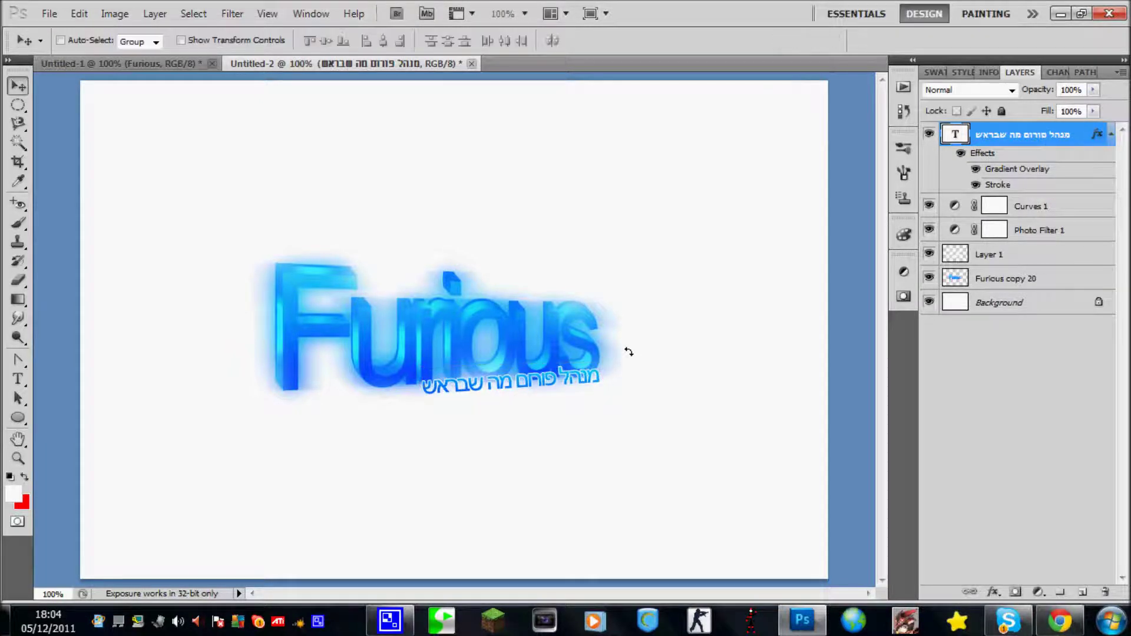
{"action": "key", "text": "ctrl+t"}
{"action": "left_click_drag", "start_coordinate": [616, 348], "coordinate": [627, 351]}
{"action": "key", "text": "Return"}
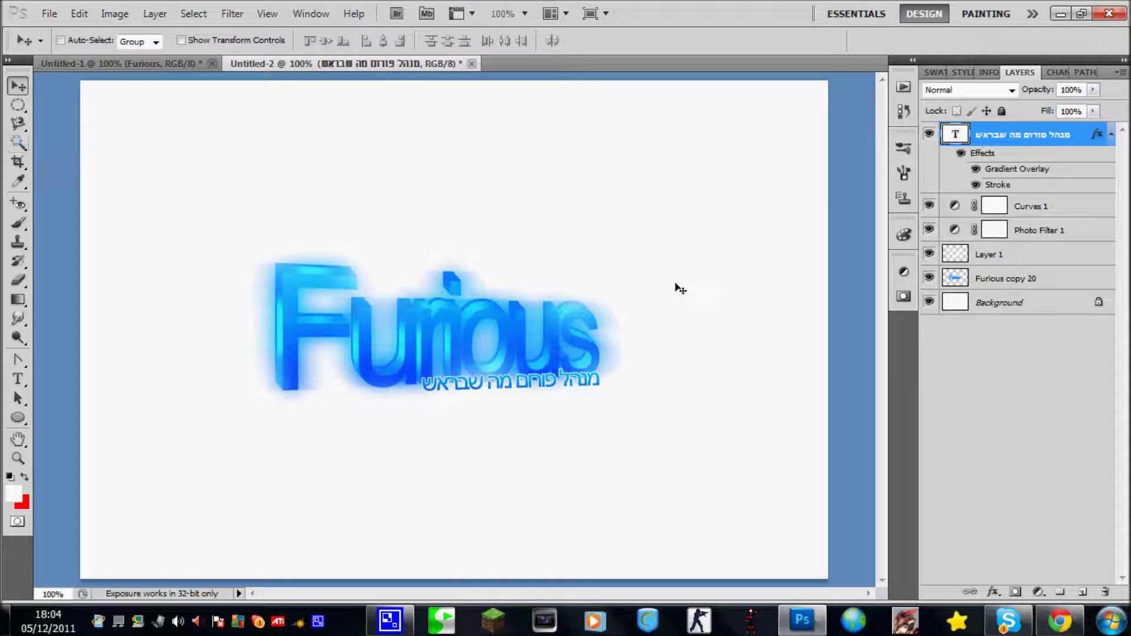
{"action": "key", "text": "ctrl+t"}
{"action": "left_click_drag", "start_coordinate": [654, 336], "coordinate": [646, 336]}
{"action": "key", "text": "Return"}
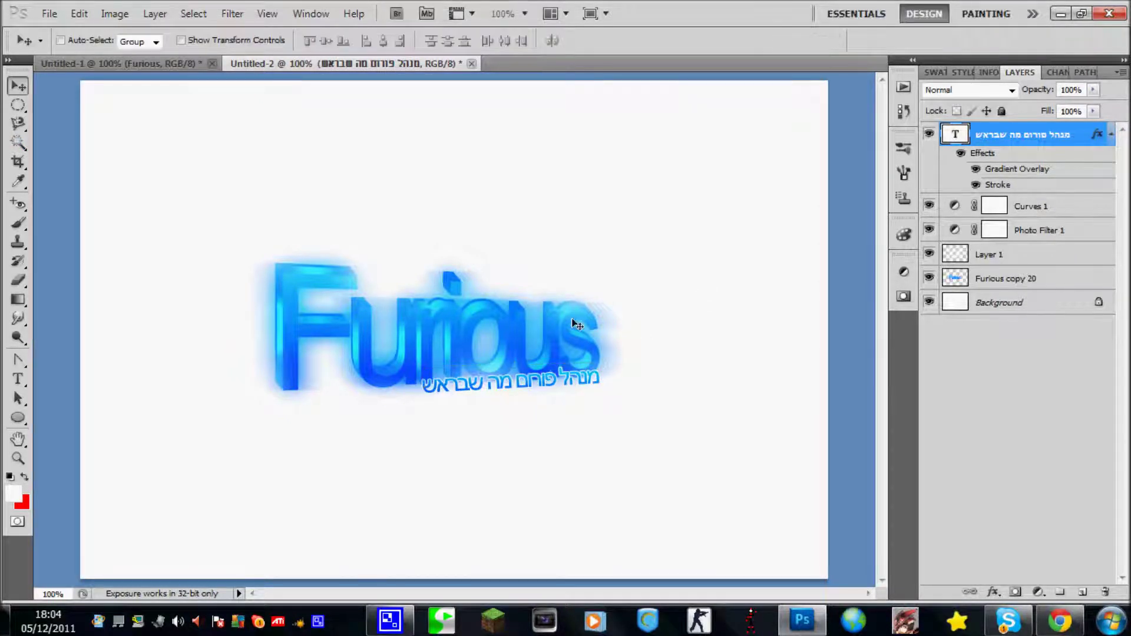
{"action": "key", "text": "ctrl+t"}
{"action": "left_click_drag", "start_coordinate": [607, 323], "coordinate": [607, 328]}
{"action": "key", "text": "Return"}
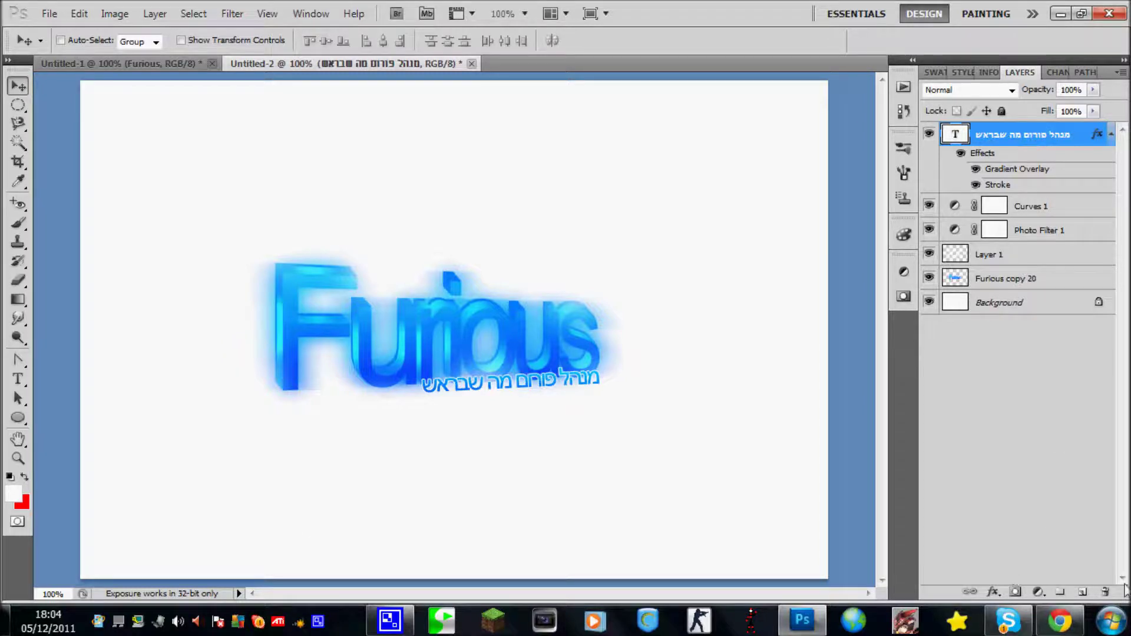
Create a new layer and add the text "XDesign" above the end of Furious
{"action": "left_click", "coordinate": [1085, 593]}
{"action": "left_click", "coordinate": [17, 379]}
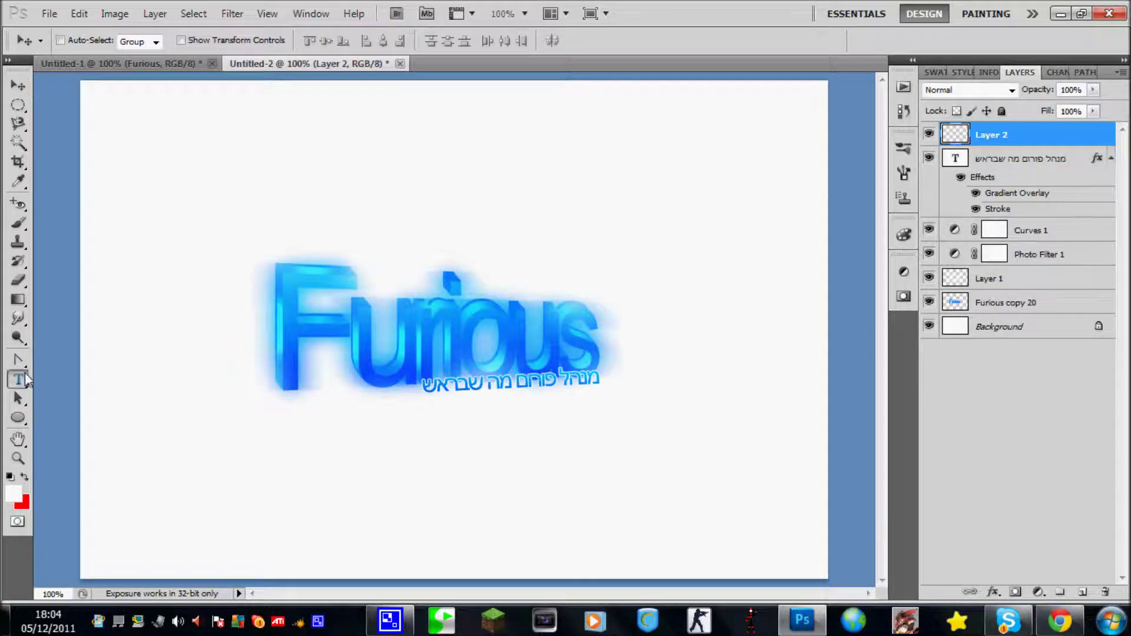
{"action": "left_click", "coordinate": [602, 278]}
{"action": "type", "text": "XDesign"}
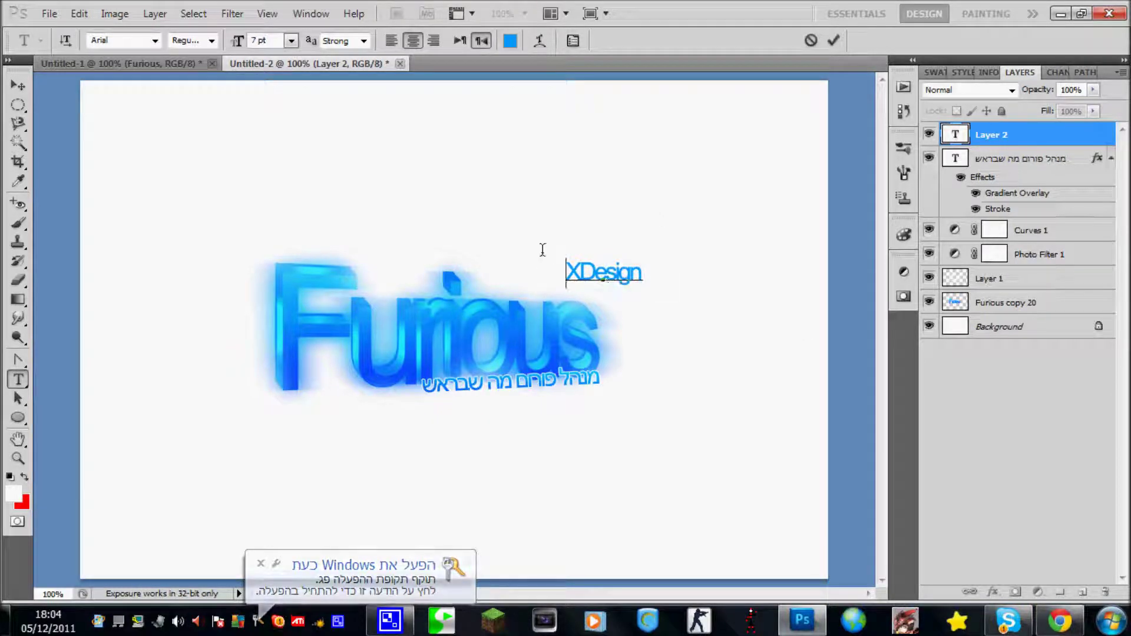
Set the XDesign text color to black (000000) and delete the text's characters
{"action": "left_click_drag", "start_coordinate": [643, 272], "coordinate": [565, 273]}
{"action": "left_click", "coordinate": [510, 41]}
{"action": "left_click", "coordinate": [750, 386]}
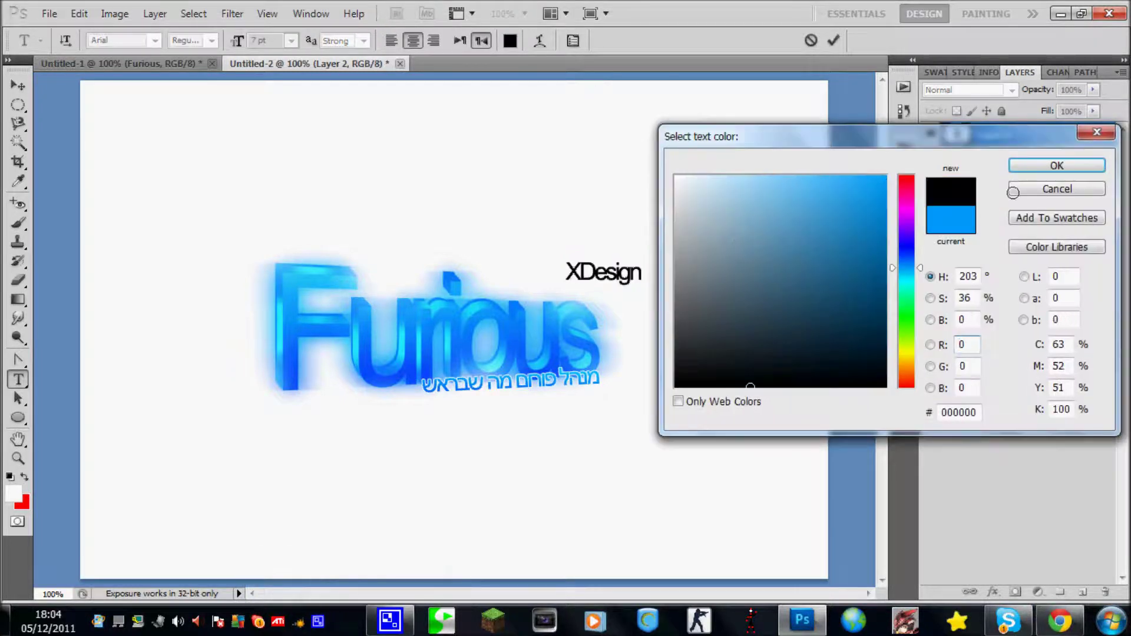
{"action": "left_click", "coordinate": [1029, 167]}
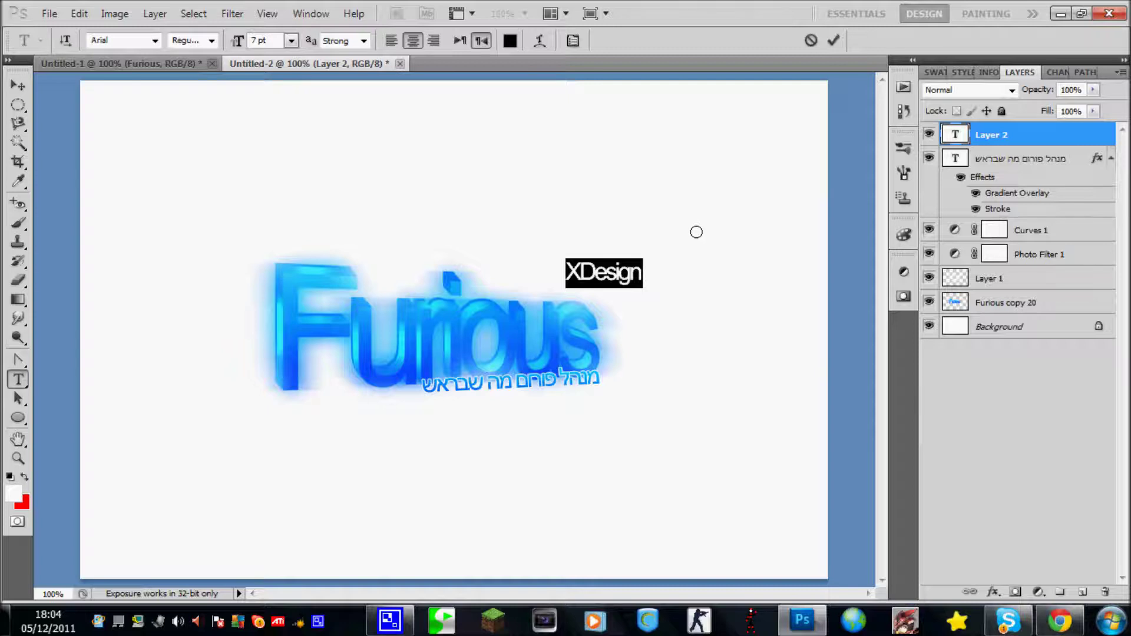
{"action": "key", "text": "BackSpace"}
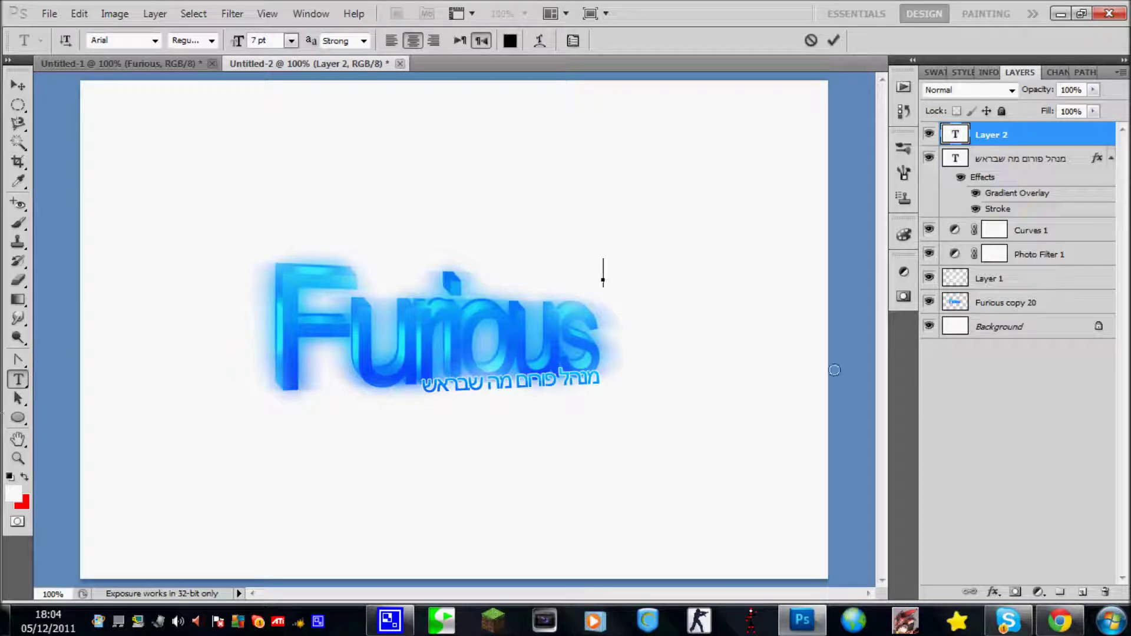
{"action": "left_click", "coordinate": [18, 86]}
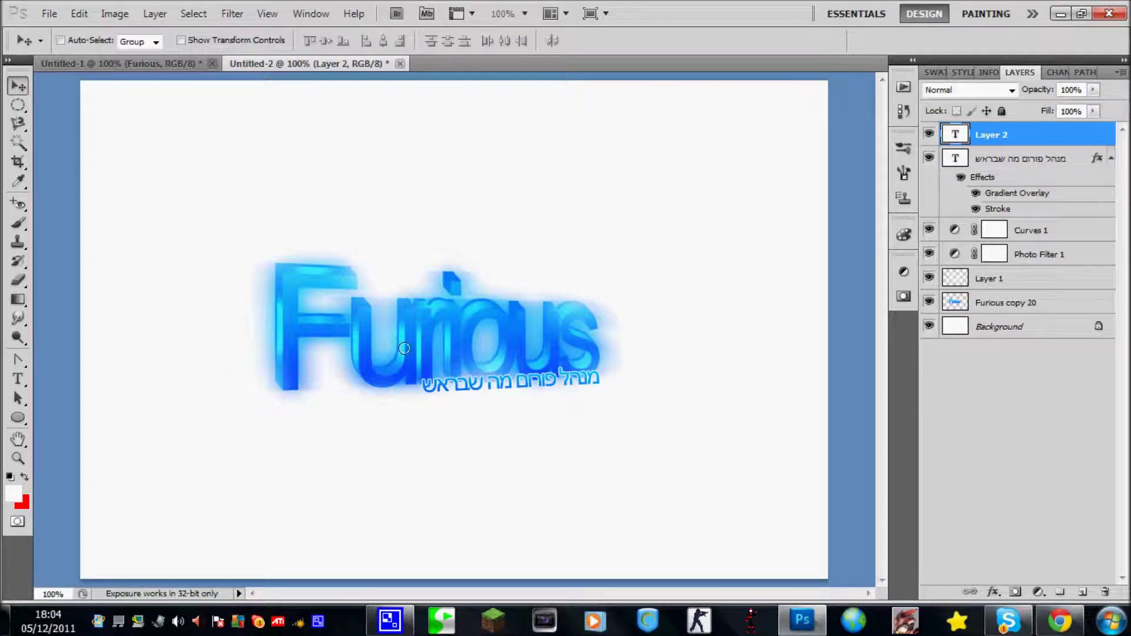
Add the black text "Vampire" above the middle of Furious
{"action": "left_click", "coordinate": [18, 379]}
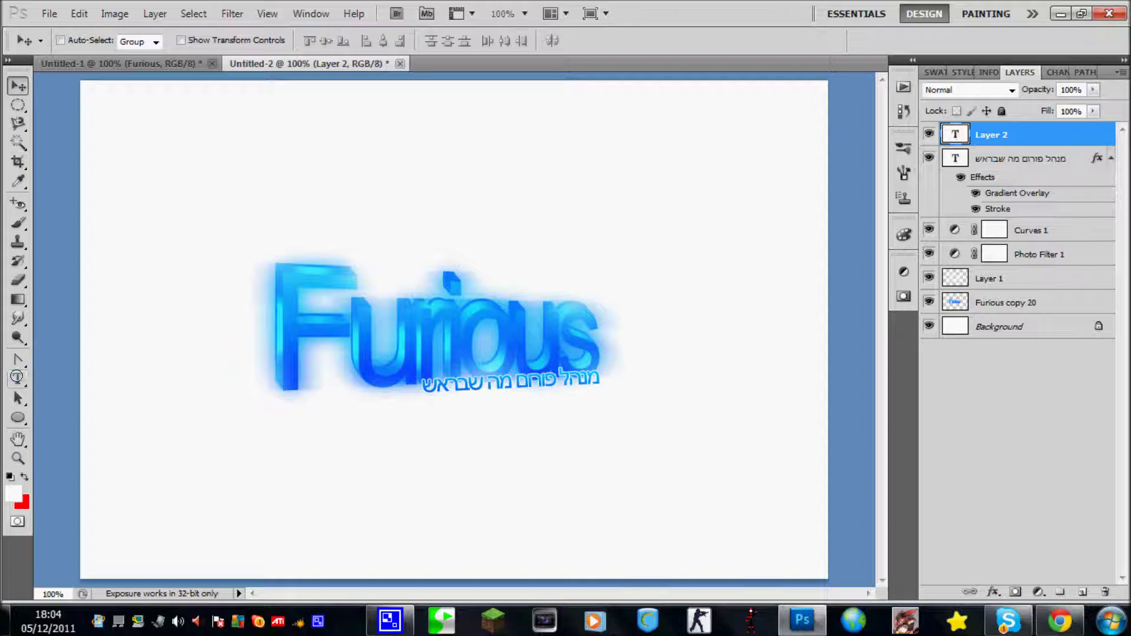
{"action": "left_click", "coordinate": [345, 261]}
{"action": "key", "text": "Escape"}
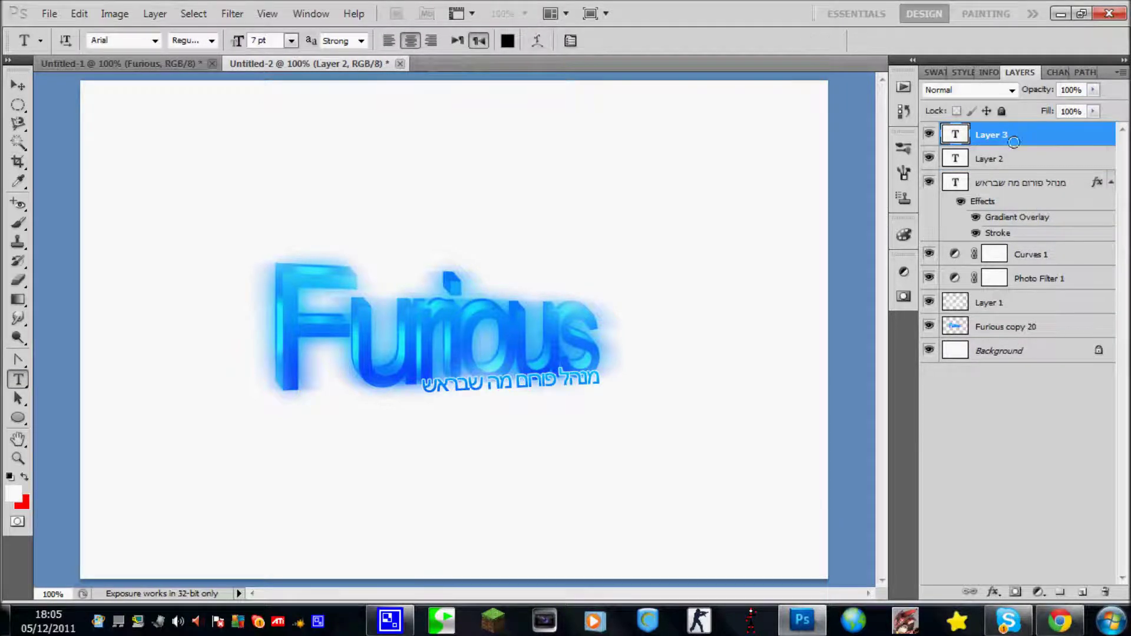
{"action": "left_click", "coordinate": [450, 231]}
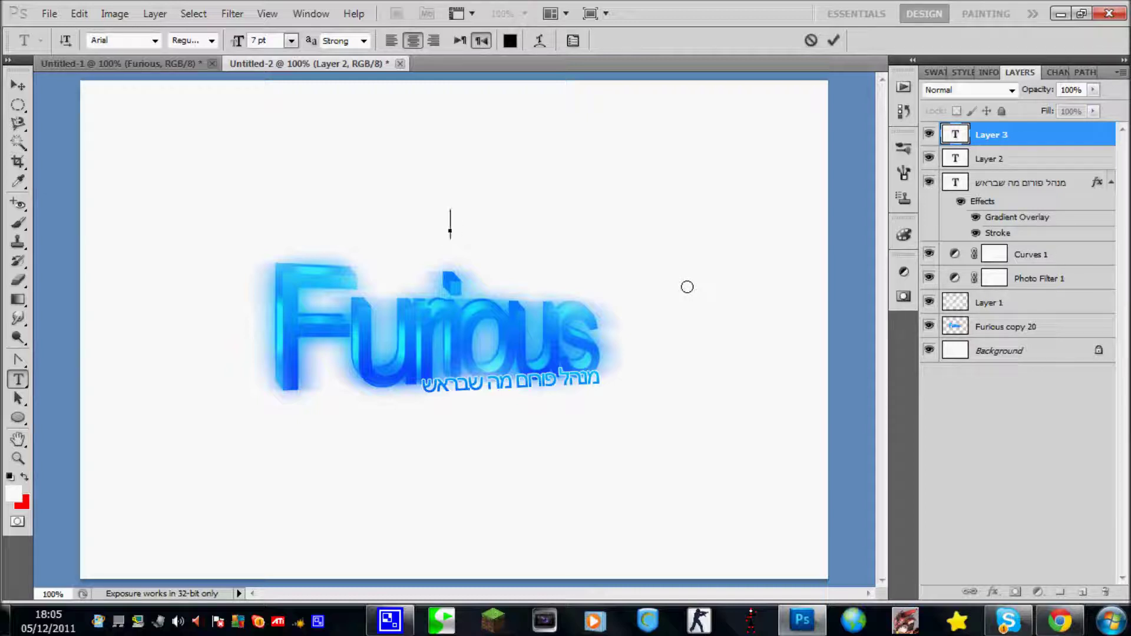
{"action": "type", "text": "Vampire"}
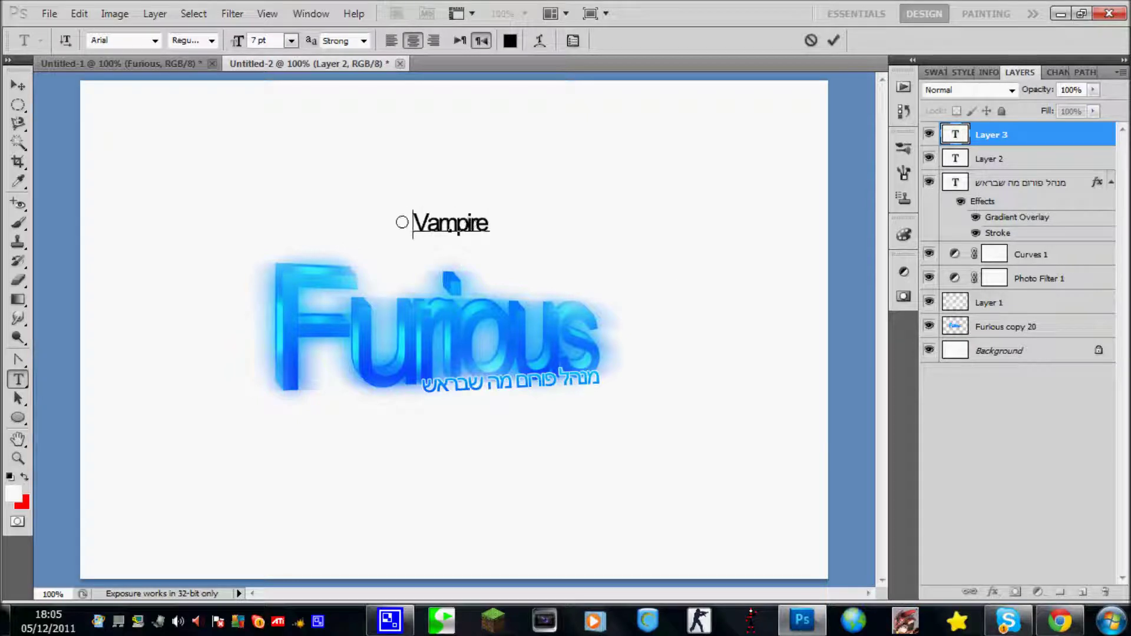
Set the Vampire text to 3 pt and move it onto the base of the first "u" in Furious
{"action": "double_click", "coordinate": [412, 224]}
{"action": "left_click_drag", "start_coordinate": [268, 42], "coordinate": [224, 39]}
{"action": "type", "text": "3"}
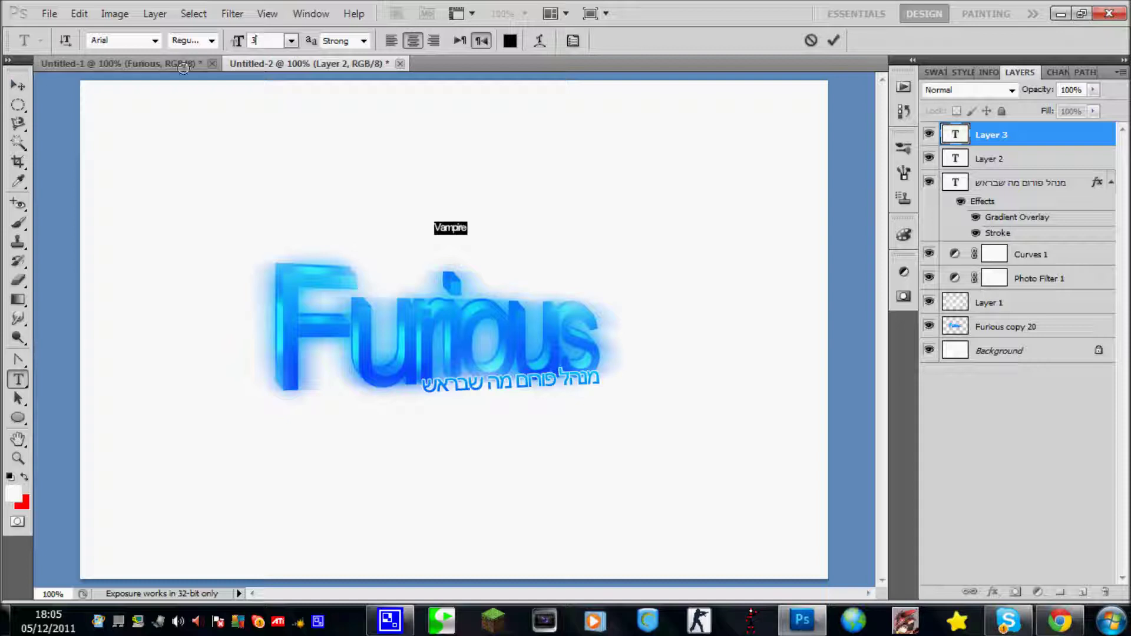
{"action": "left_click_drag", "start_coordinate": [274, 43], "coordinate": [230, 50]}
{"action": "type", "text": "4"}
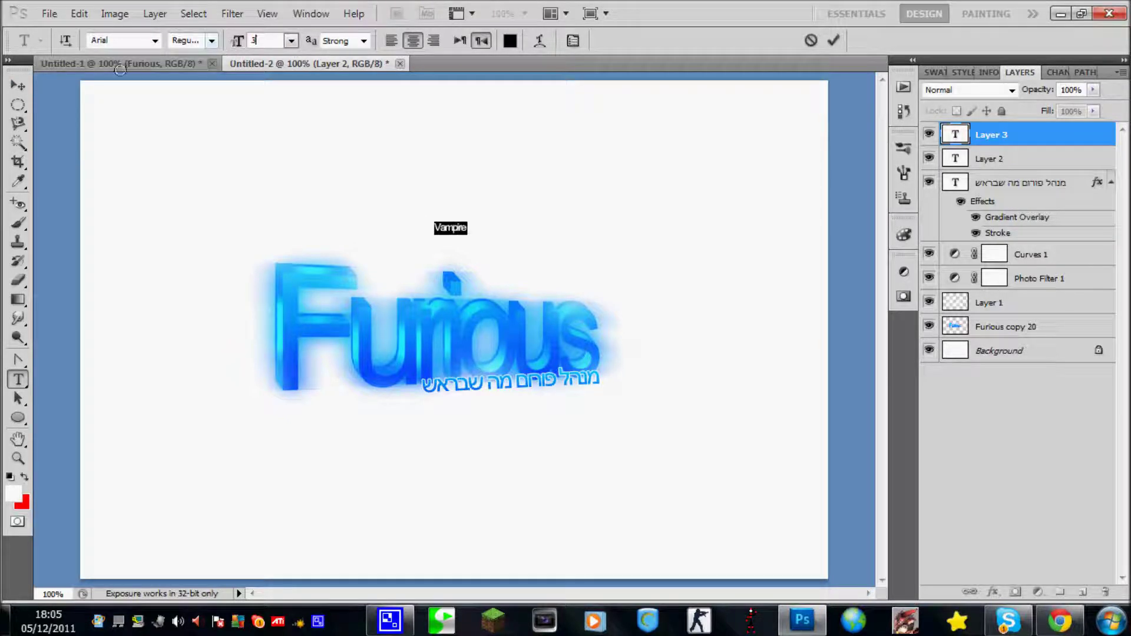
{"action": "left_click", "coordinate": [18, 86]}
{"action": "left_click_drag", "start_coordinate": [450, 230], "coordinate": [395, 377]}
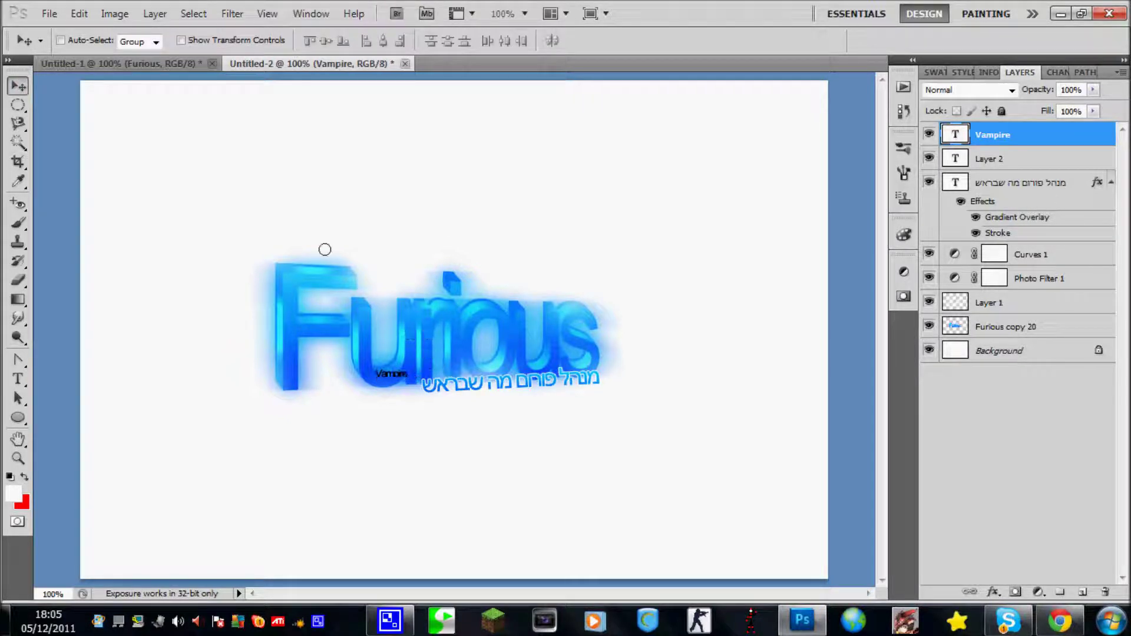
Reduce the Vampire text to 2.5 pt and reposition it on the lower curve of the first "u"
{"action": "left_click_drag", "start_coordinate": [18, 379], "coordinate": [83, 378]}
{"action": "left_click_drag", "start_coordinate": [376, 373], "coordinate": [405, 377]}
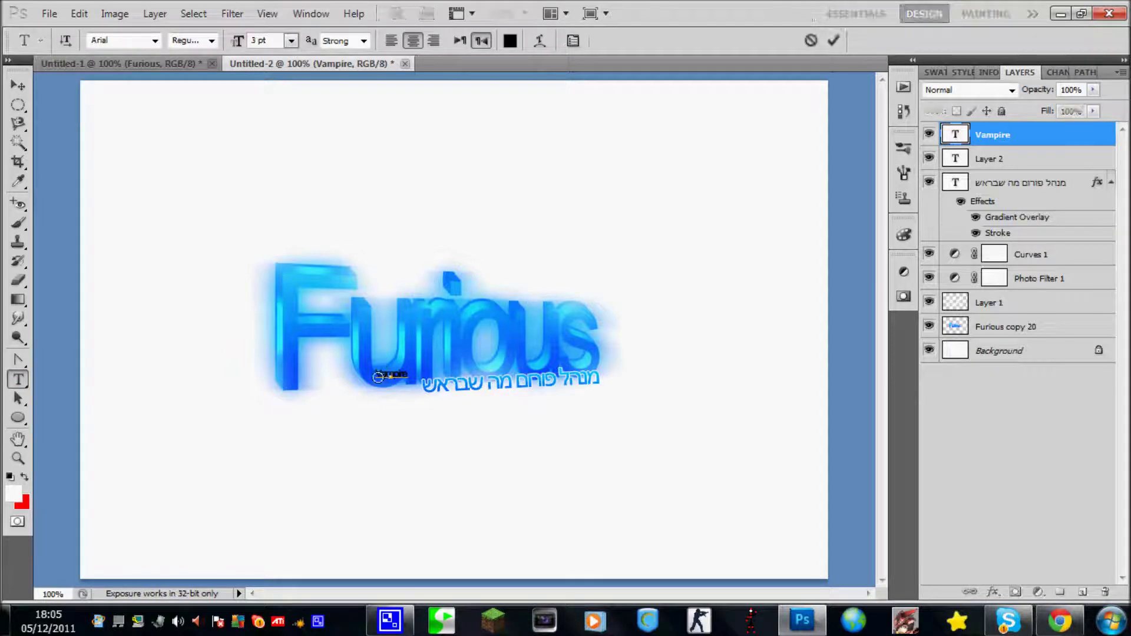
{"action": "left_click", "coordinate": [260, 40]}
{"action": "type", "text": "2.5"}
{"action": "key", "text": "Return"}
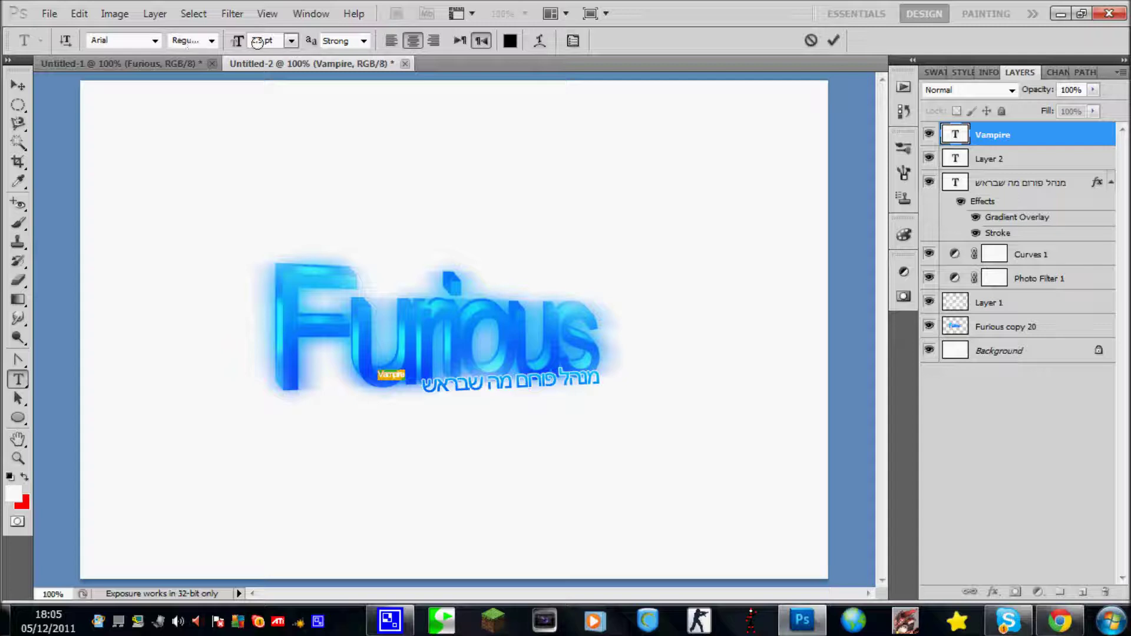
{"action": "left_click", "coordinate": [18, 85]}
{"action": "left_click_drag", "start_coordinate": [452, 369], "coordinate": [453, 370]}
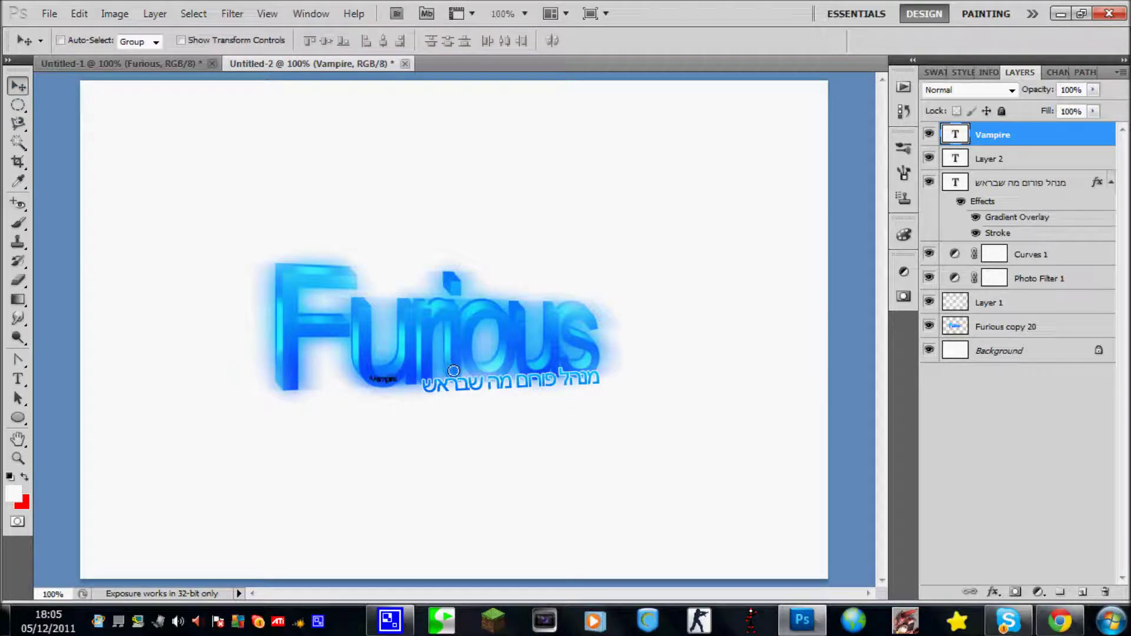
Set the Vampire layer's blend mode to Soft Light and its opacity to 58%
{"action": "left_click", "coordinate": [1012, 89]}
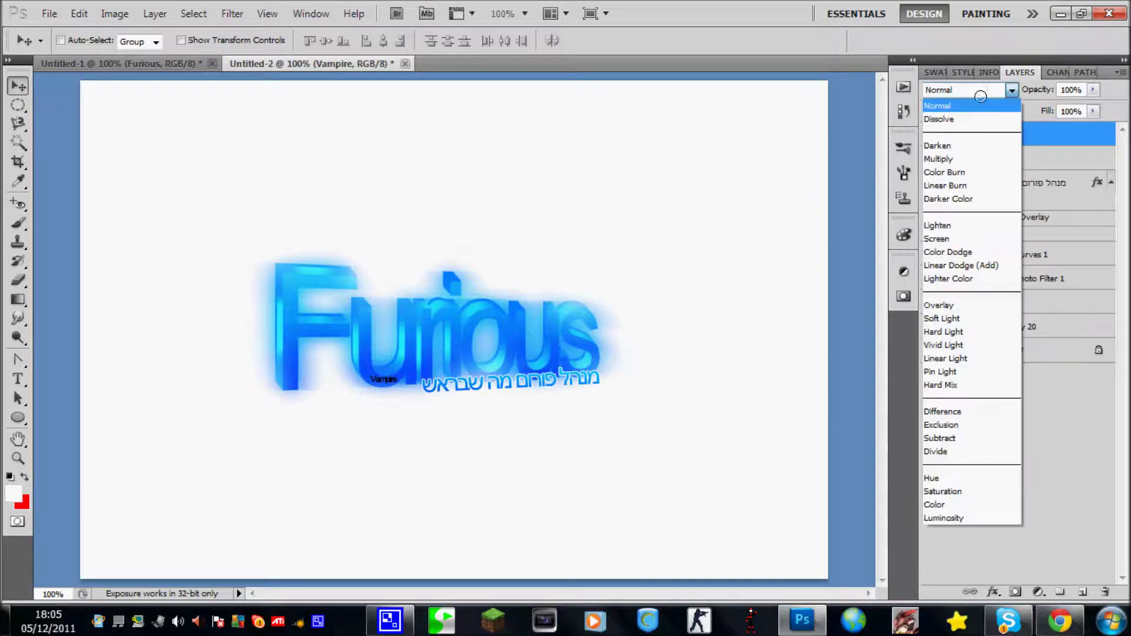
{"action": "left_click", "coordinate": [955, 320]}
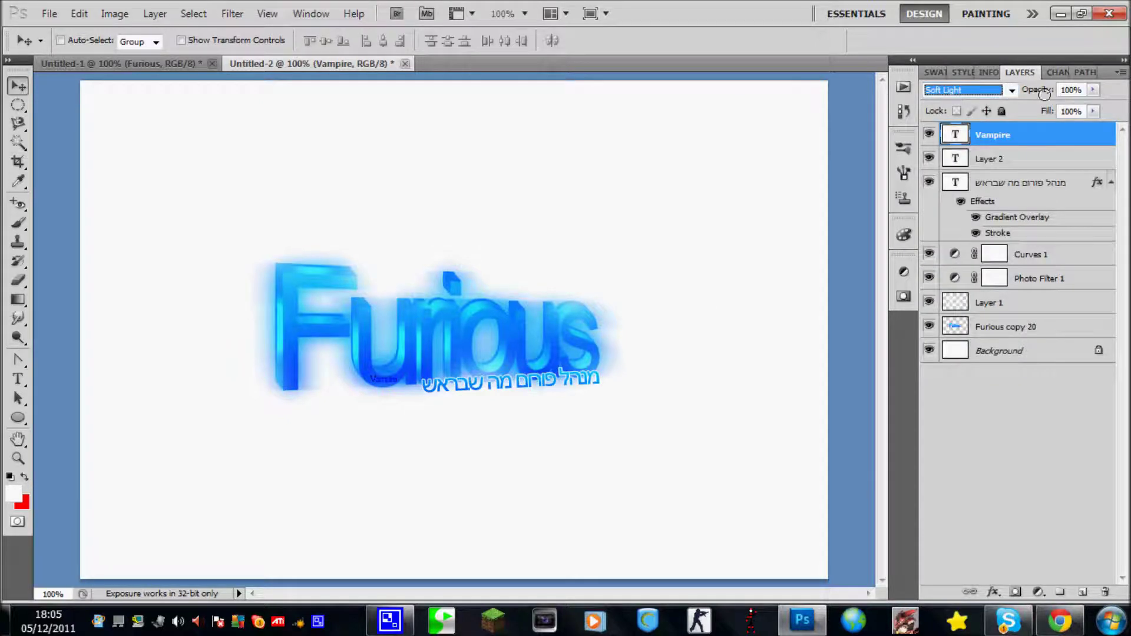
{"action": "left_click_drag", "start_coordinate": [1045, 94], "coordinate": [1038, 88]}
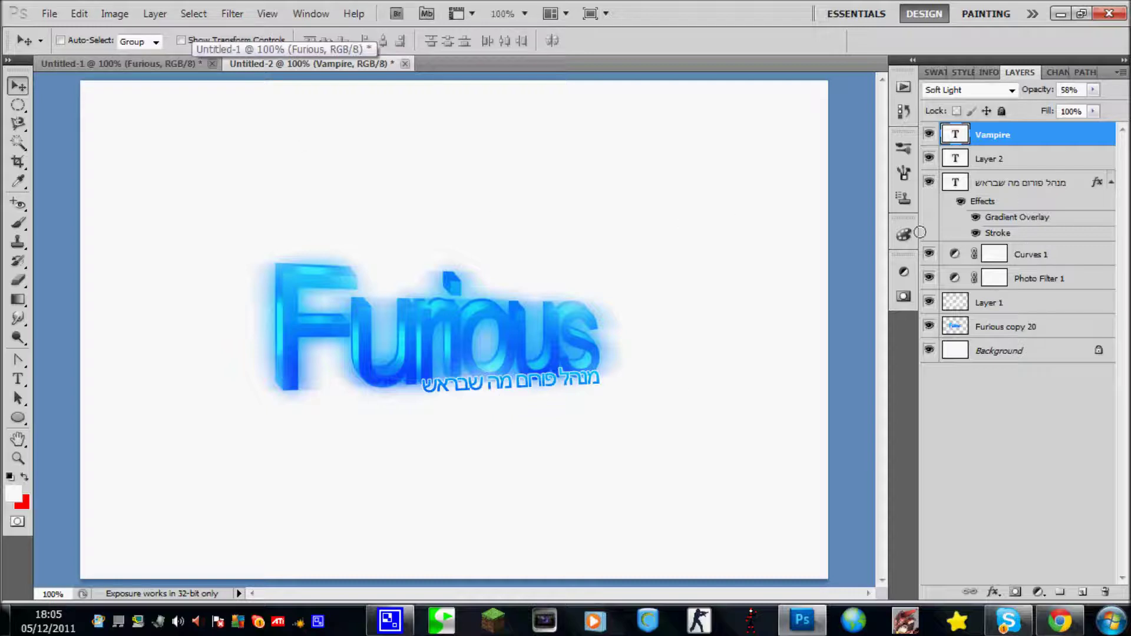
Try sweeping red strokes with the 138 px soft brush above and below the Furious text on a new layer
{"action": "left_click", "coordinate": [1082, 591]}
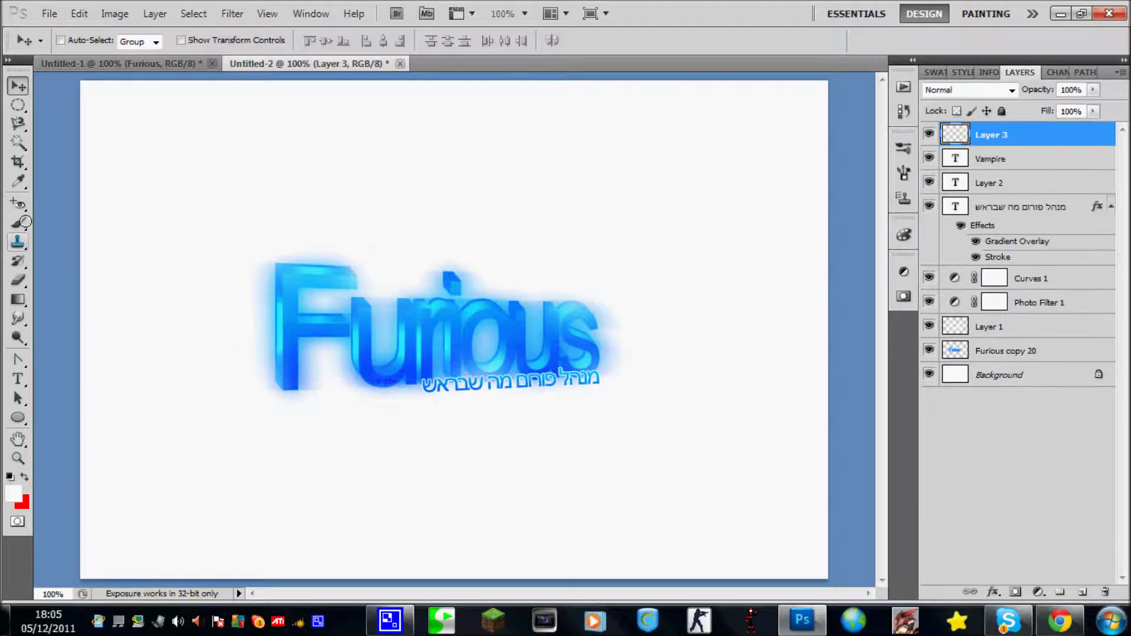
{"action": "left_click", "coordinate": [18, 223]}
{"action": "left_click", "coordinate": [64, 223]}
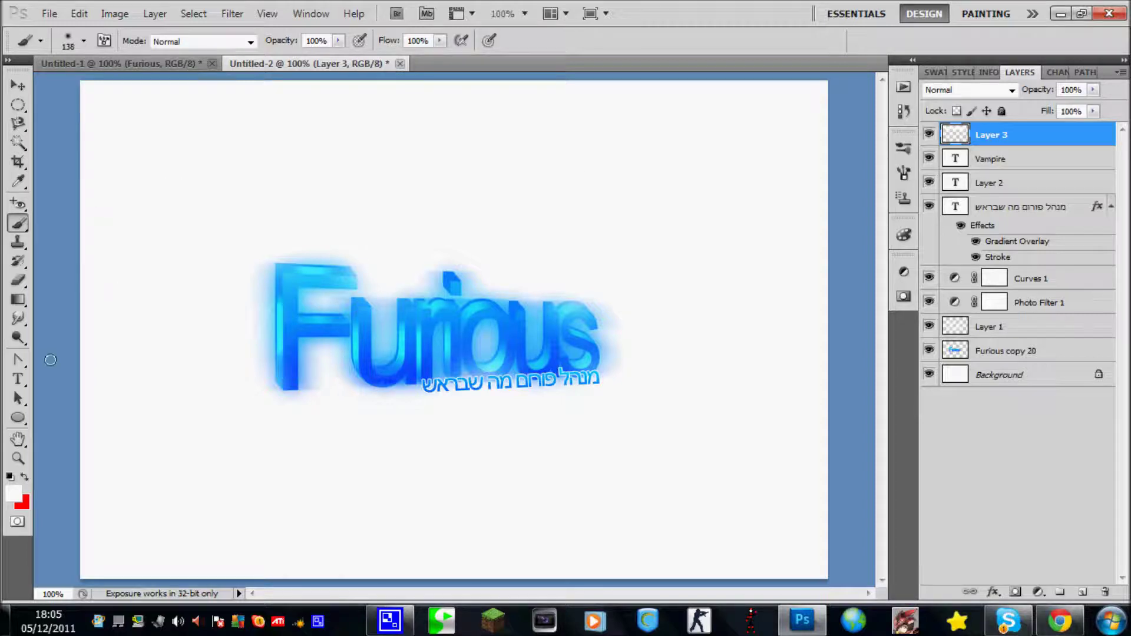
{"action": "left_click", "coordinate": [24, 476]}
{"action": "left_click_drag", "start_coordinate": [142, 197], "coordinate": [632, 168]}
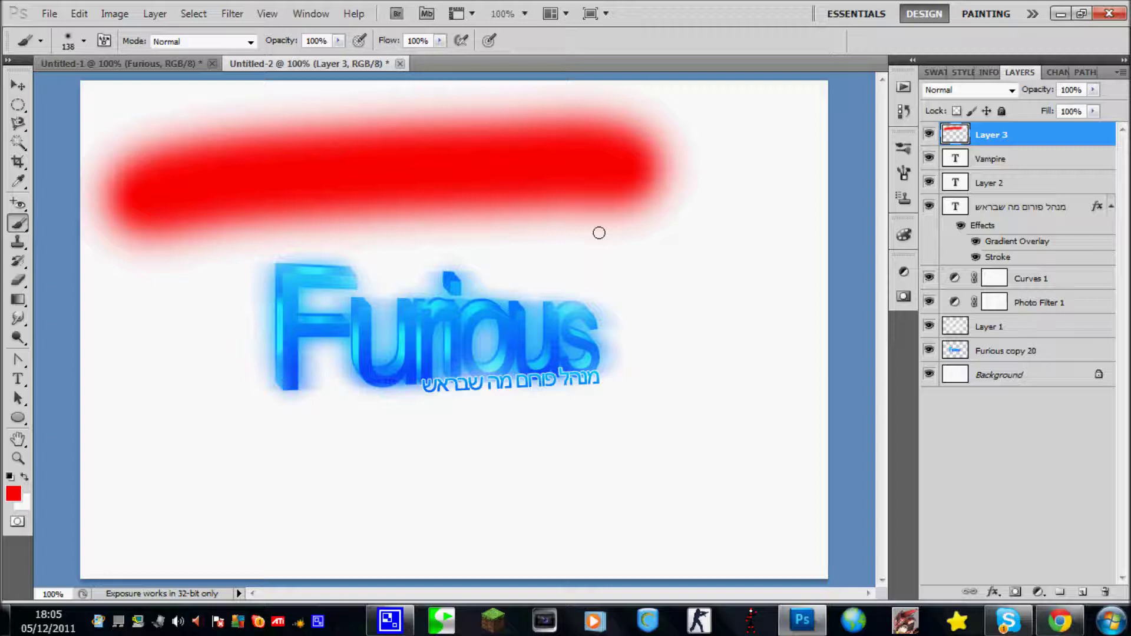
{"action": "key", "text": "ctrl+z"}
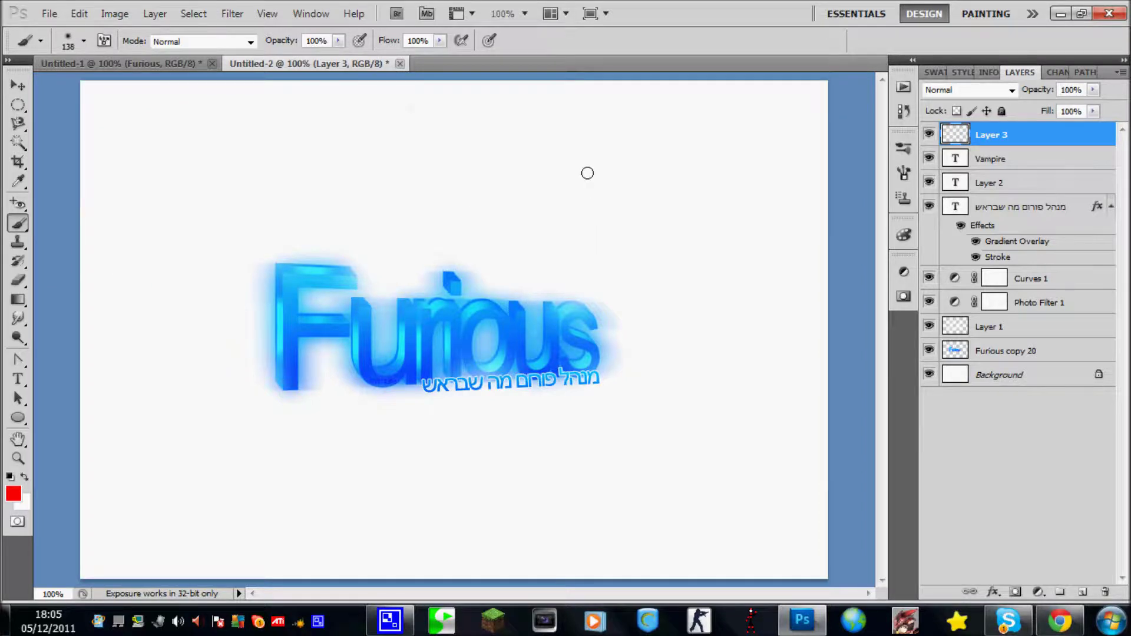
{"action": "left_click_drag", "start_coordinate": [631, 168], "coordinate": [156, 235]}
{"action": "mouse_move", "coordinate": [168, 430]}
{"action": "left_mouse_down"}
{"action": "mouse_move", "coordinate": [435, 523]}
{"action": "mouse_move", "coordinate": [705, 407]}
{"action": "left_mouse_up"}
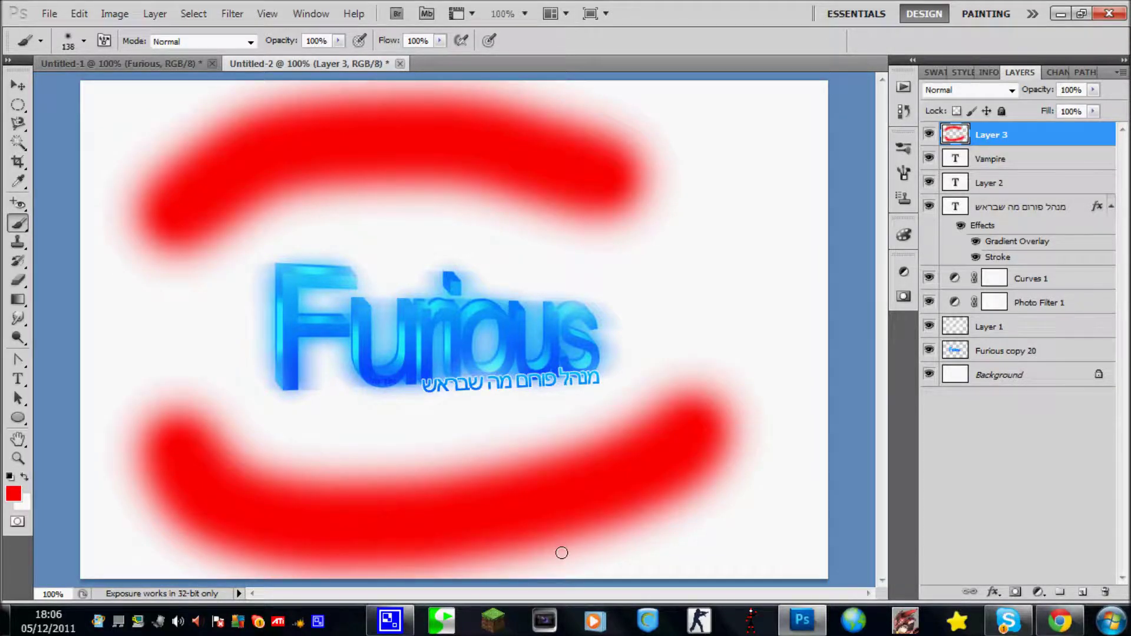
Undo the red brush strokes and the added empty layer
{"action": "key", "text": "ctrl+z"}
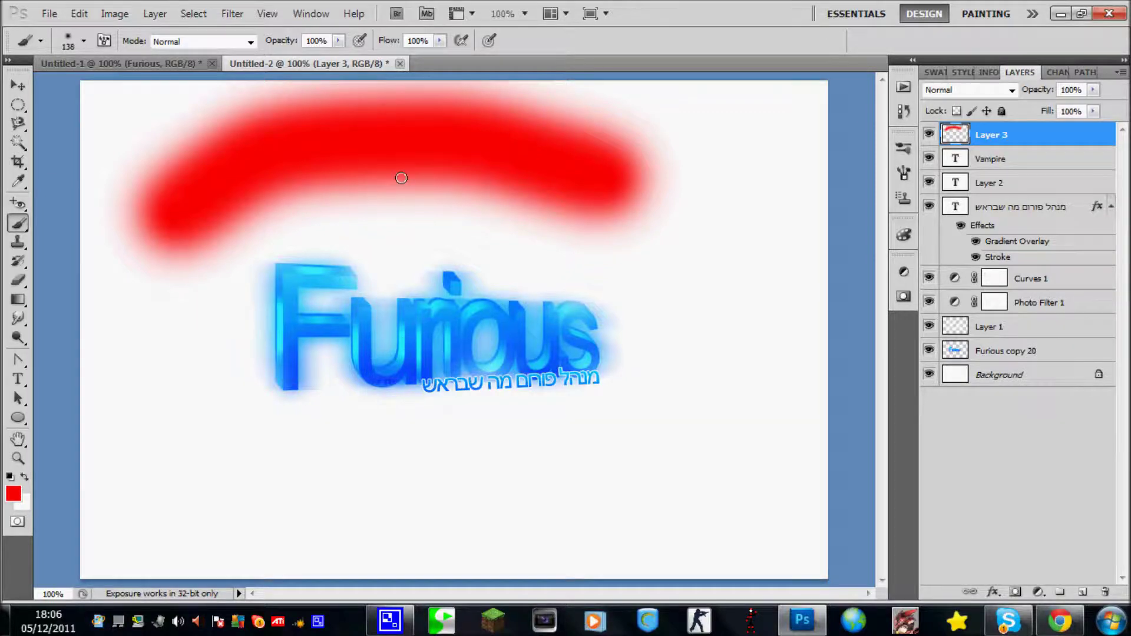
{"action": "key", "text": "ctrl+z"}
{"action": "key", "text": "ctrl+z"}
{"action": "key", "text": "ctrl+alt+z"}
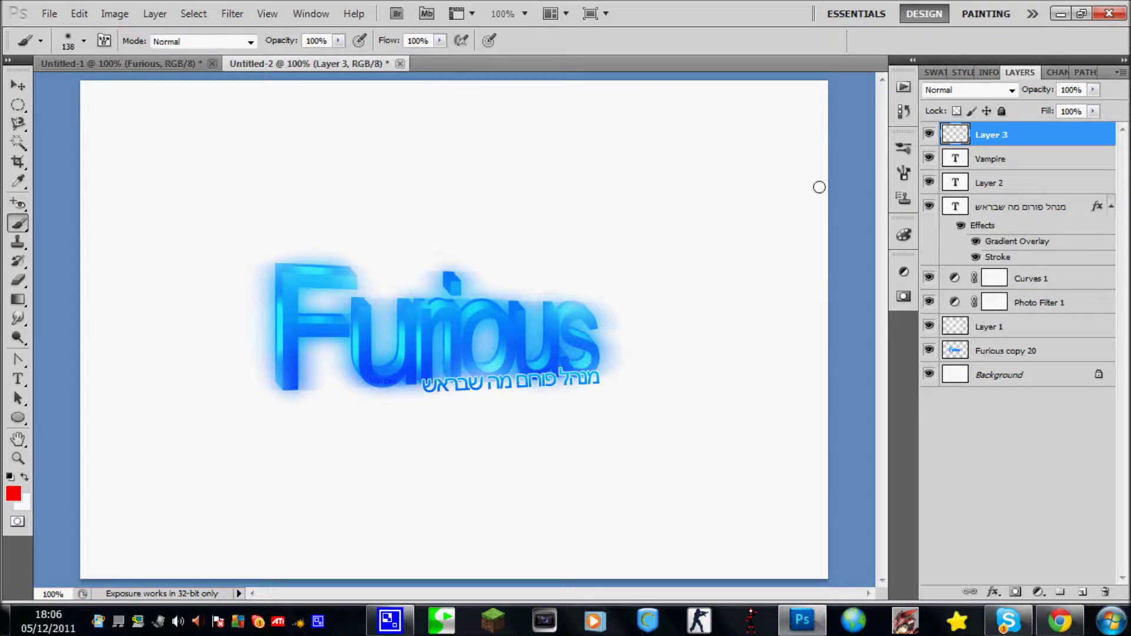
{"action": "key", "text": "ctrl+alt+z"}
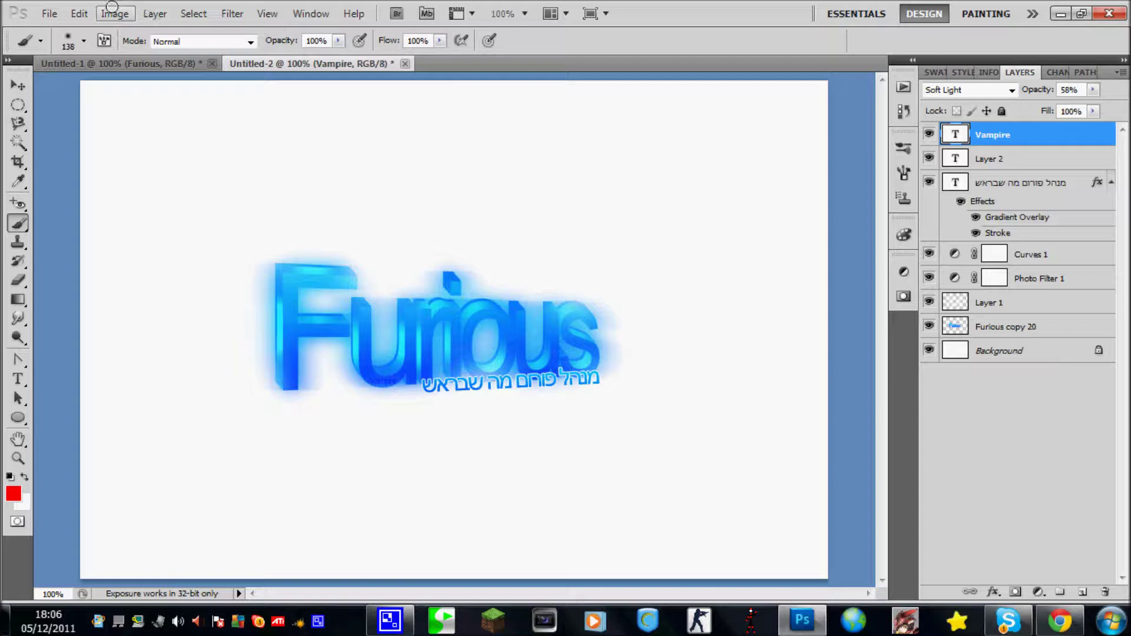
Trim all four sides of the canvas based on the bottom right pixel color
{"action": "left_click", "coordinate": [79, 14]}
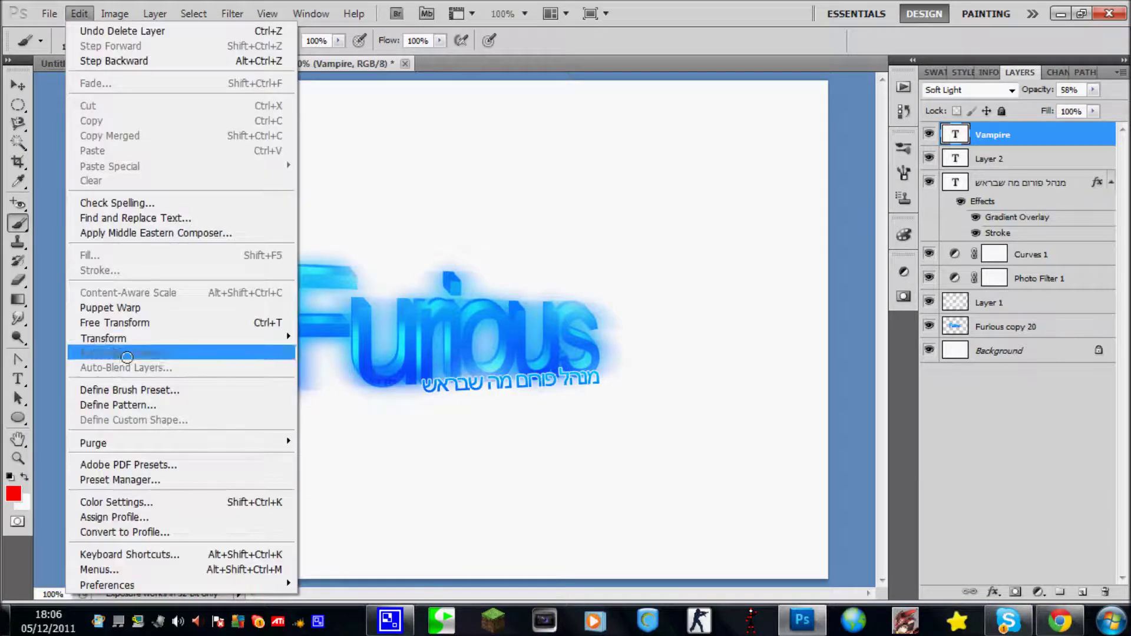
{"action": "mouse_move", "coordinate": [115, 13]}
{"action": "left_click", "coordinate": [121, 185]}
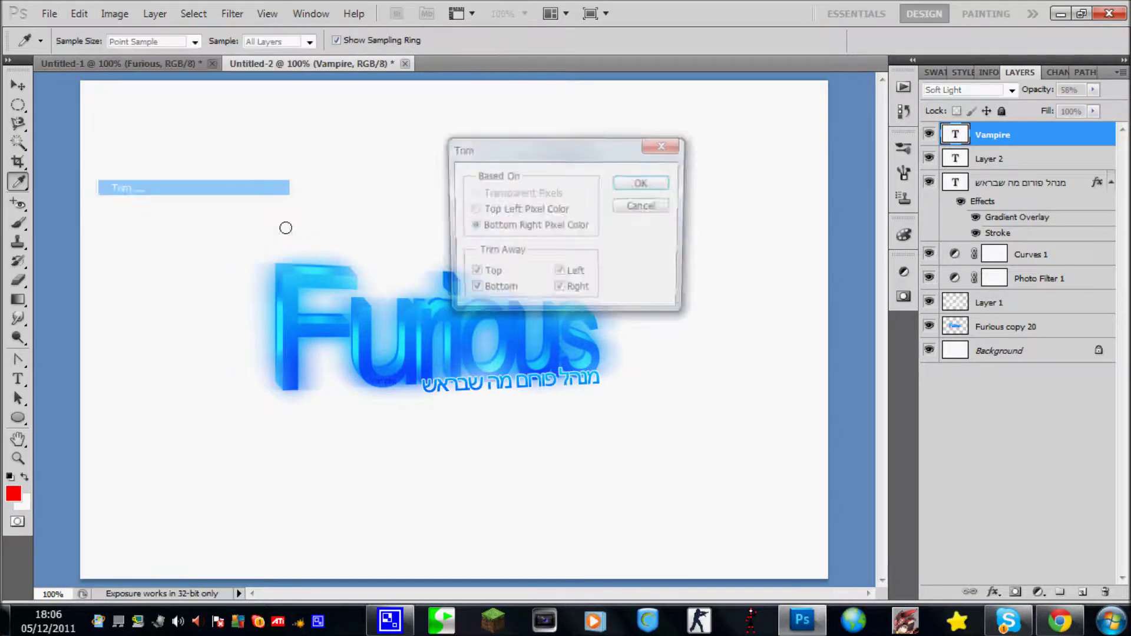
{"action": "left_click", "coordinate": [647, 179]}
Set up saving the artwork as a JPEG file named "מדריך"
{"action": "left_click", "coordinate": [56, 12]}
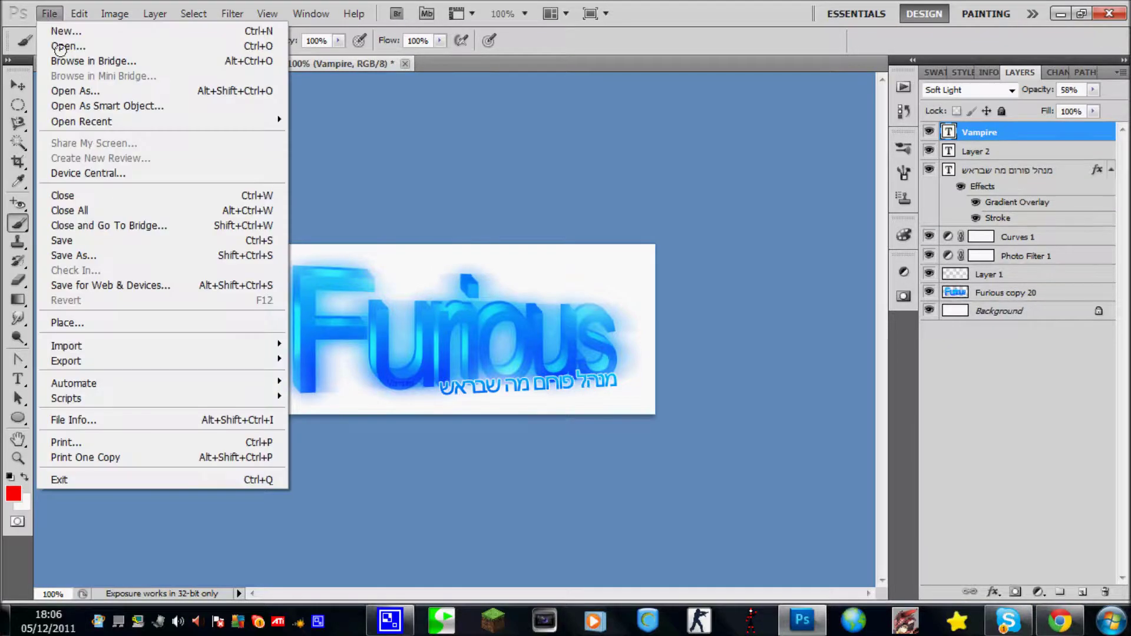
{"action": "left_click", "coordinate": [89, 255]}
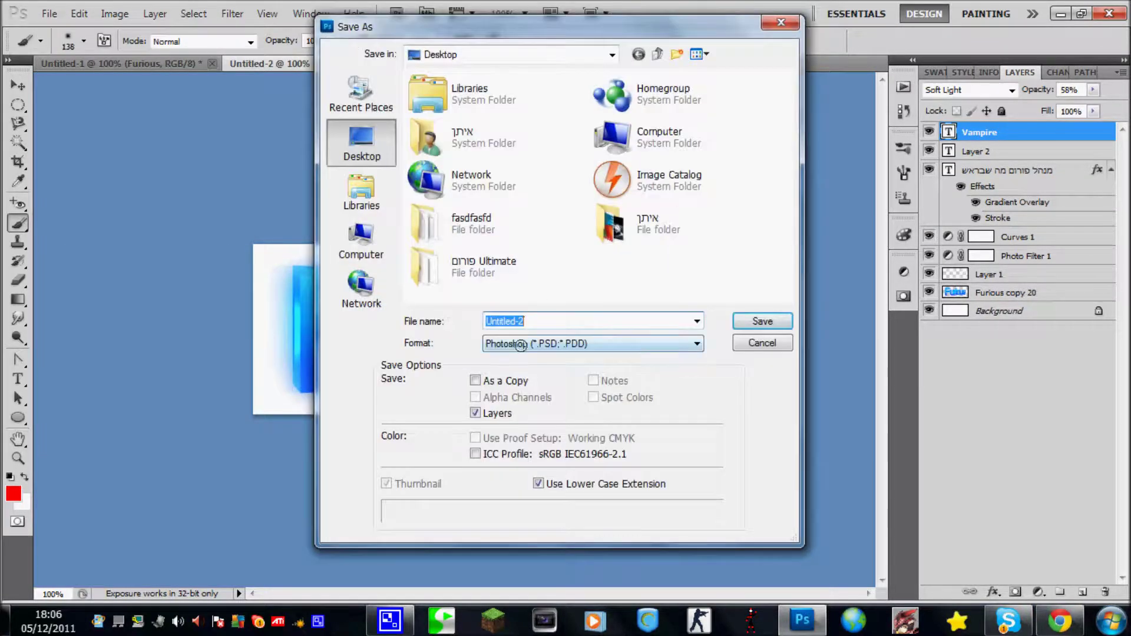
{"action": "left_click", "coordinate": [521, 345]}
{"action": "left_click", "coordinate": [507, 465]}
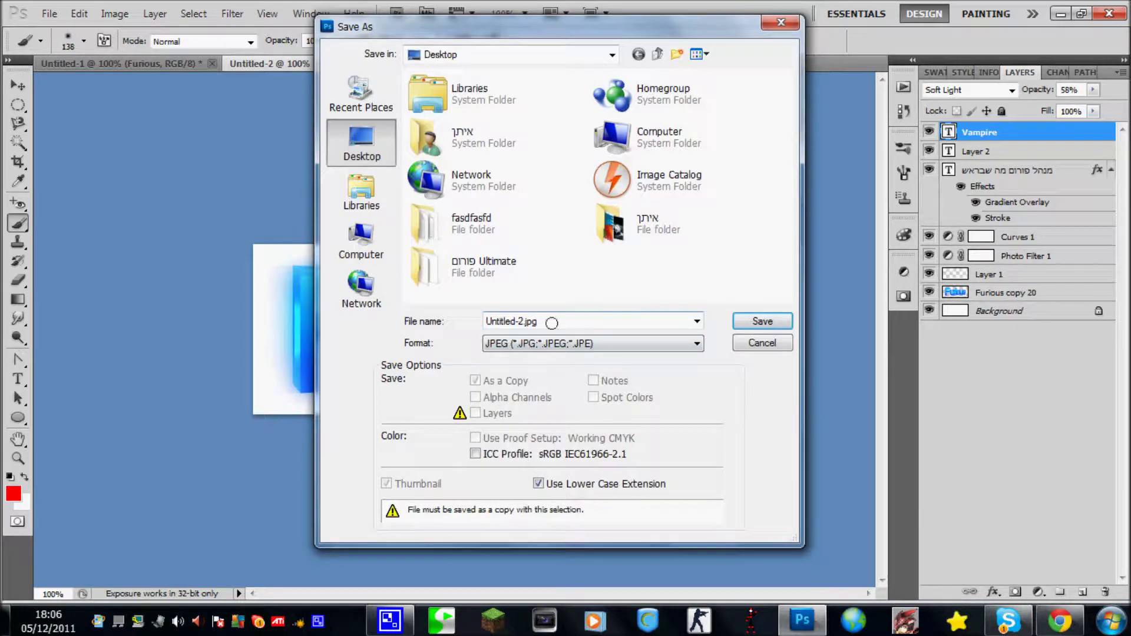
{"action": "left_click_drag", "start_coordinate": [552, 323], "coordinate": [484, 321]}
{"action": "type", "text": "fasdafsdfasdf"}
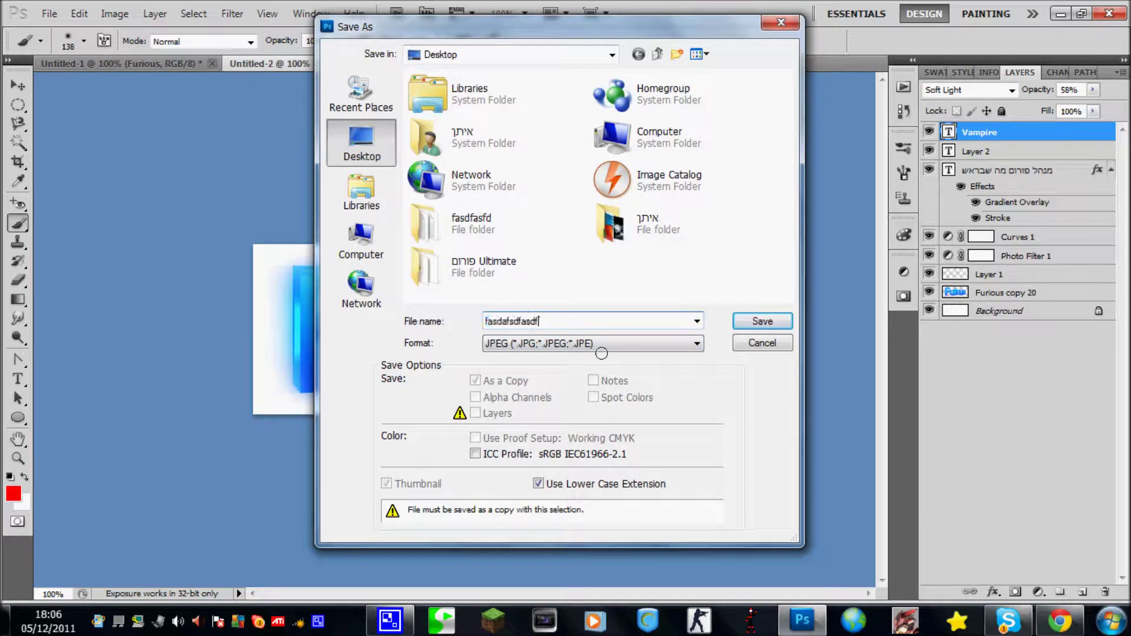
{"action": "type", "text": "asdf"}
{"action": "key", "text": "ctrl+a"}
{"action": "key", "text": "BackSpace"}
{"action": "type", "text": "מדון"}
Save the JPEG in the "חתימות מוכנות" folder under "פורום Ultimate" > "חתימות", with quality 7 and Progressive format with 3 scans
{"action": "double_click", "coordinate": [465, 265]}
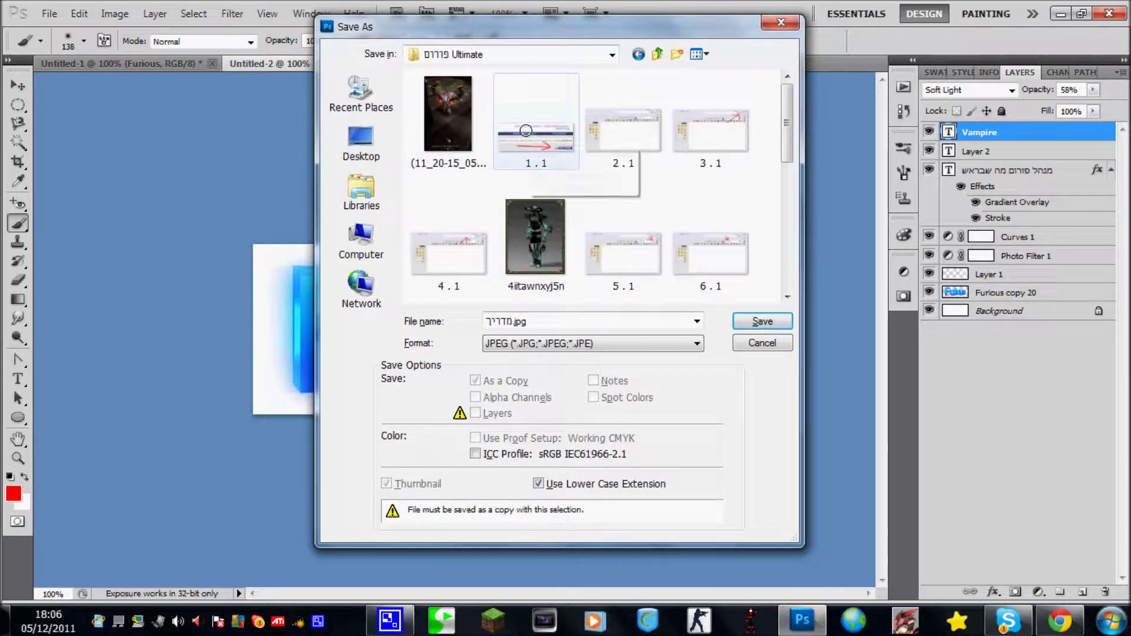
{"action": "scroll", "coordinate": [519, 112], "scroll_direction": "down", "scroll_amount": 5}
{"action": "scroll", "coordinate": [547, 100], "scroll_direction": "up", "scroll_amount": 10}
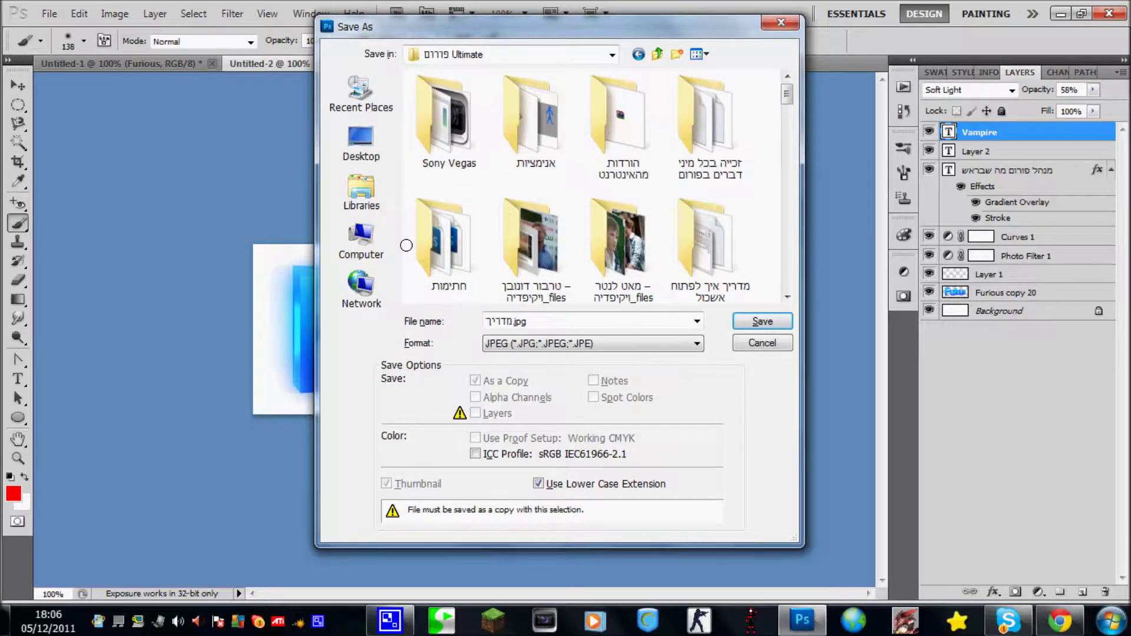
{"action": "double_click", "coordinate": [469, 254]}
{"action": "double_click", "coordinate": [449, 138]}
{"action": "left_click", "coordinate": [762, 322]}
{"action": "left_click", "coordinate": [537, 243]}
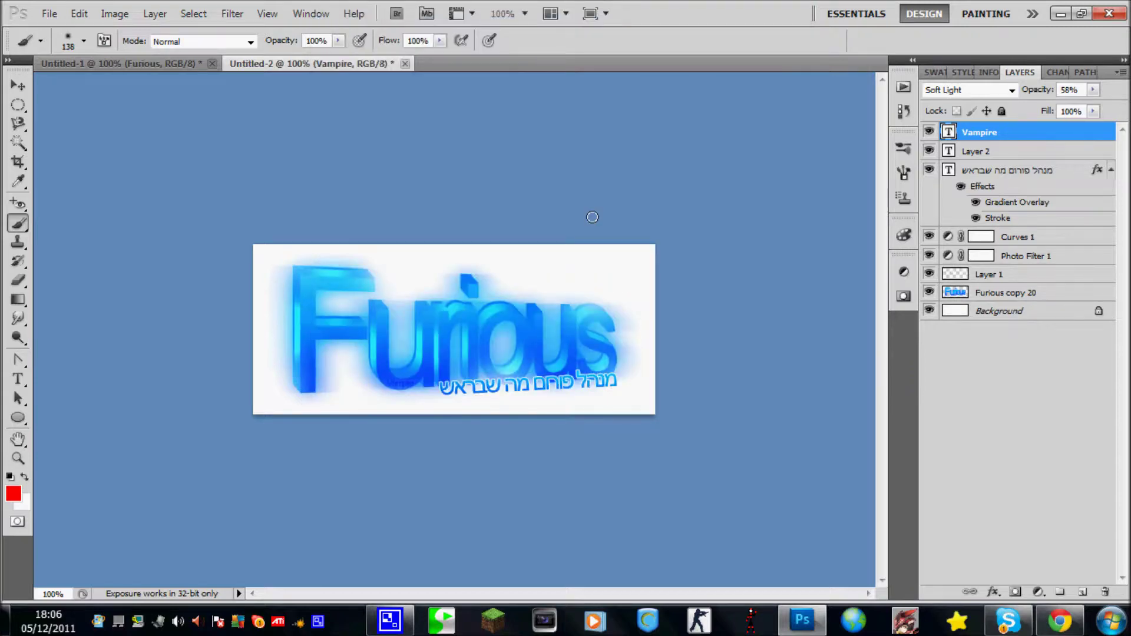
{"action": "left_click", "coordinate": [660, 156]}
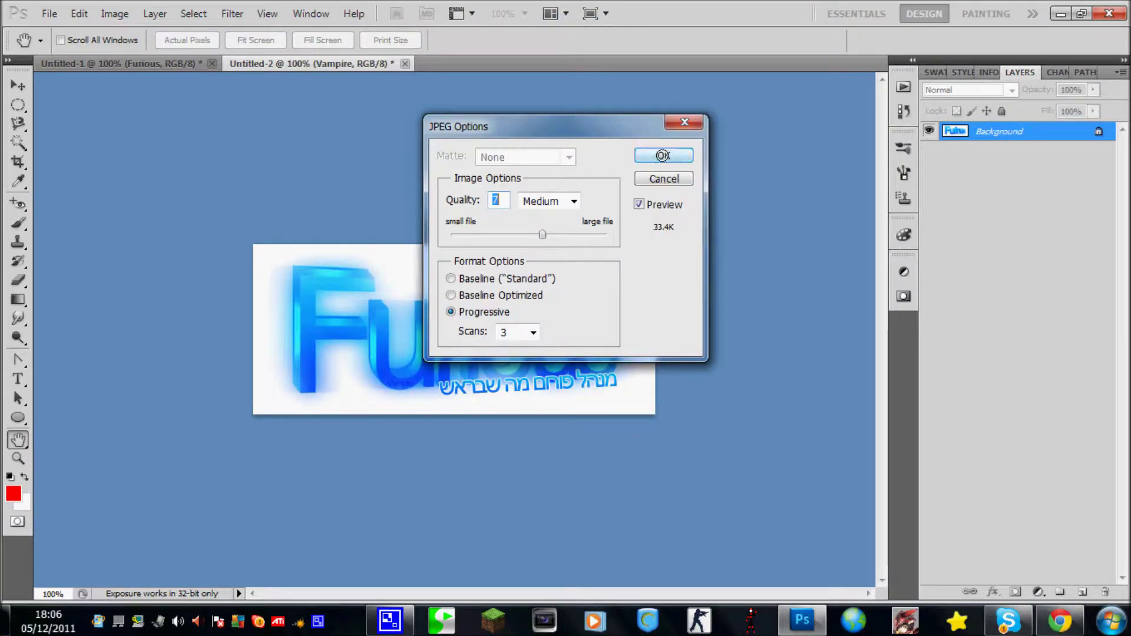
Quit the program with changes to Untitled-2 kept, and name its Photoshop-format file "מדריך"
{"action": "left_click", "coordinate": [1108, 12]}
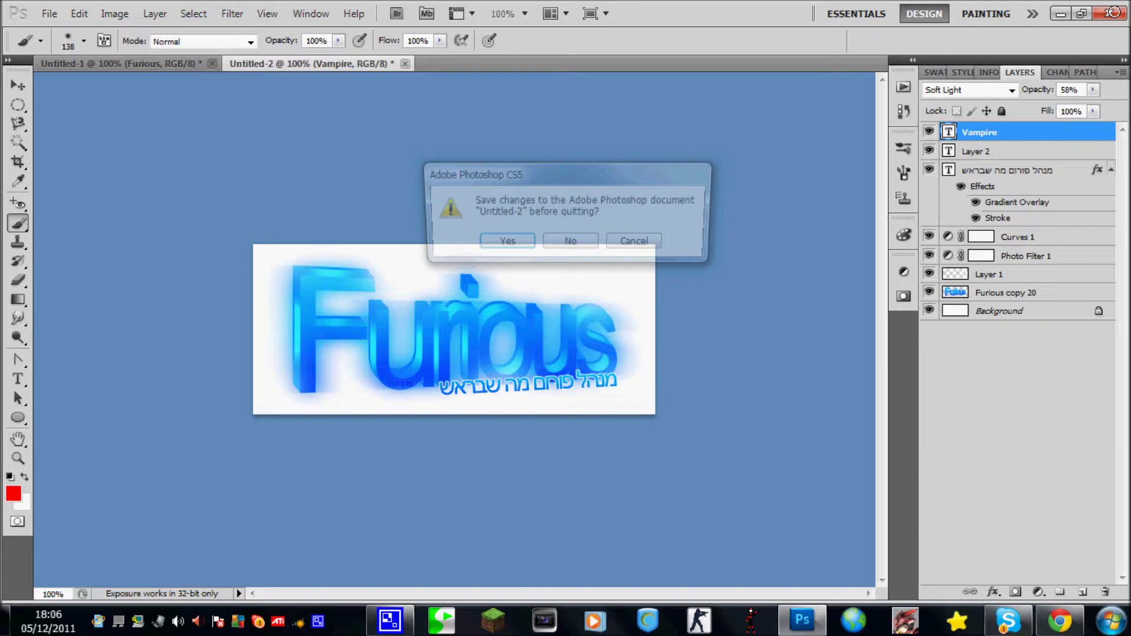
{"action": "left_click", "coordinate": [504, 242]}
{"action": "type", "text": "ס"}
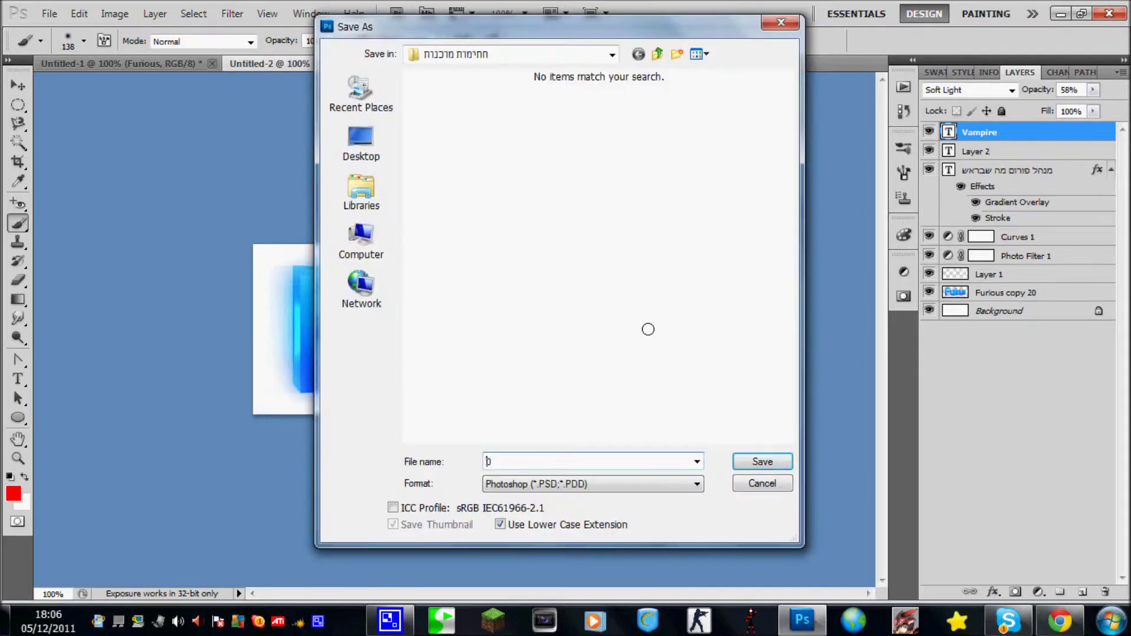
{"action": "type", "text": "מדרי"}
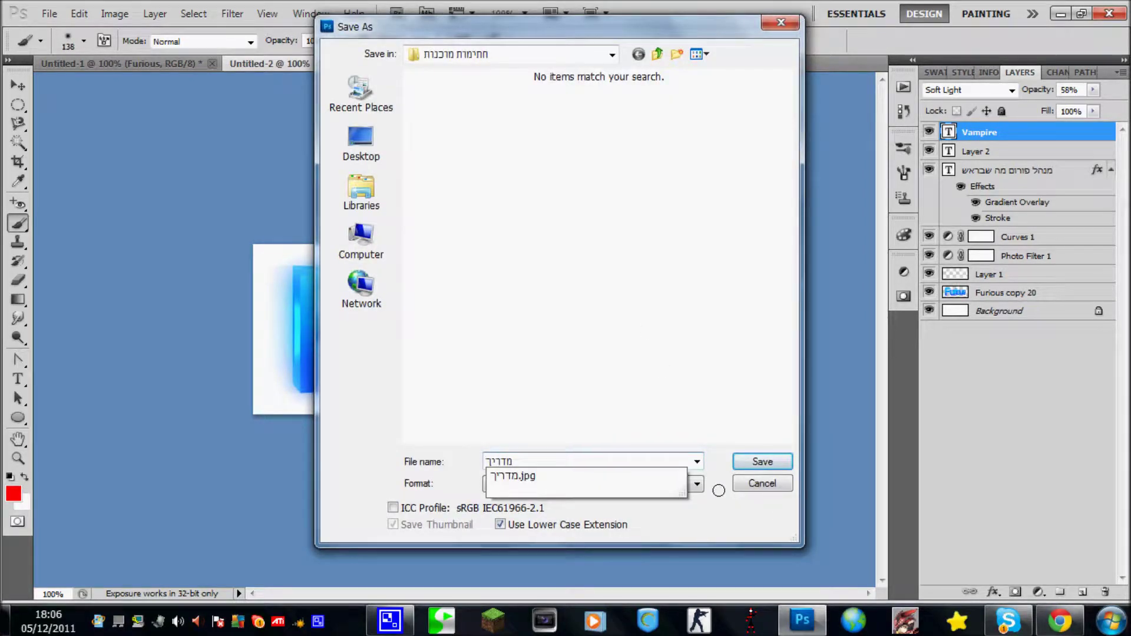
{"action": "left_click", "coordinate": [622, 484]}
{"action": "left_click", "coordinate": [623, 483]}
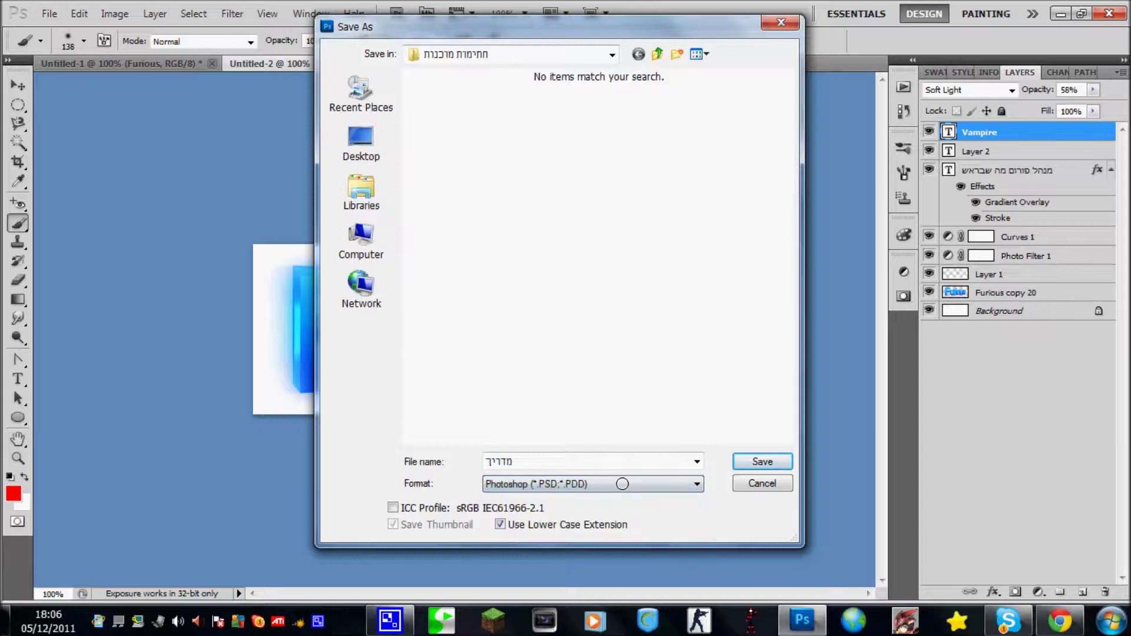
Save the PSD in the "חתימות" folder over the existing file, and finish quitting without saving Untitled-1
{"action": "left_click_drag", "start_coordinate": [491, 27], "coordinate": [453, 25]}
{"action": "left_click", "coordinate": [459, 52]}
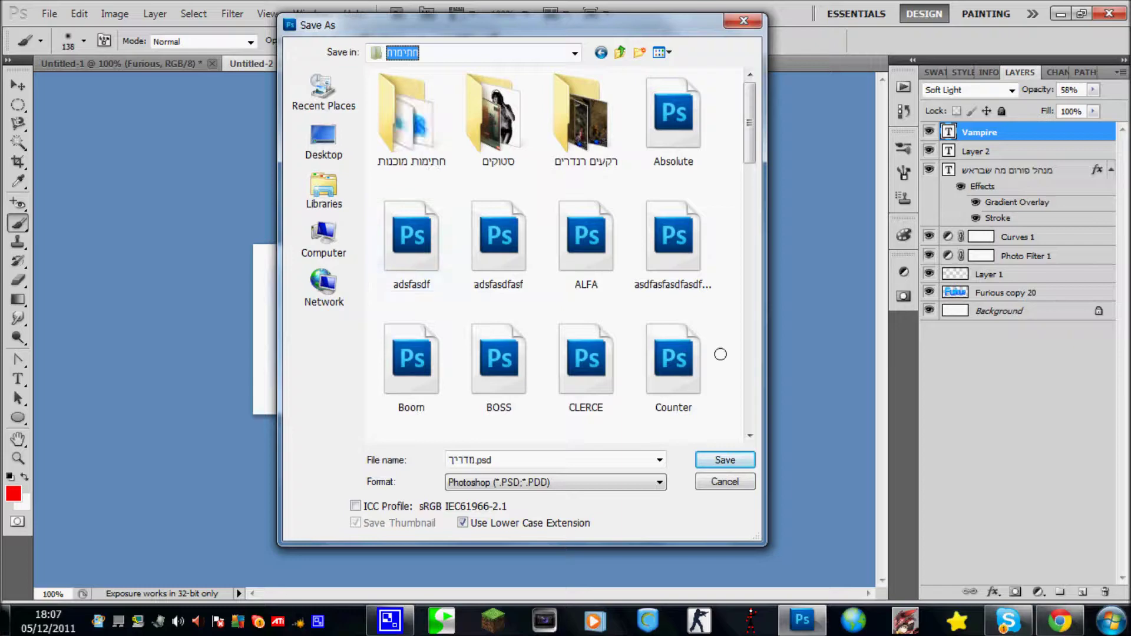
{"action": "left_click", "coordinate": [725, 461]}
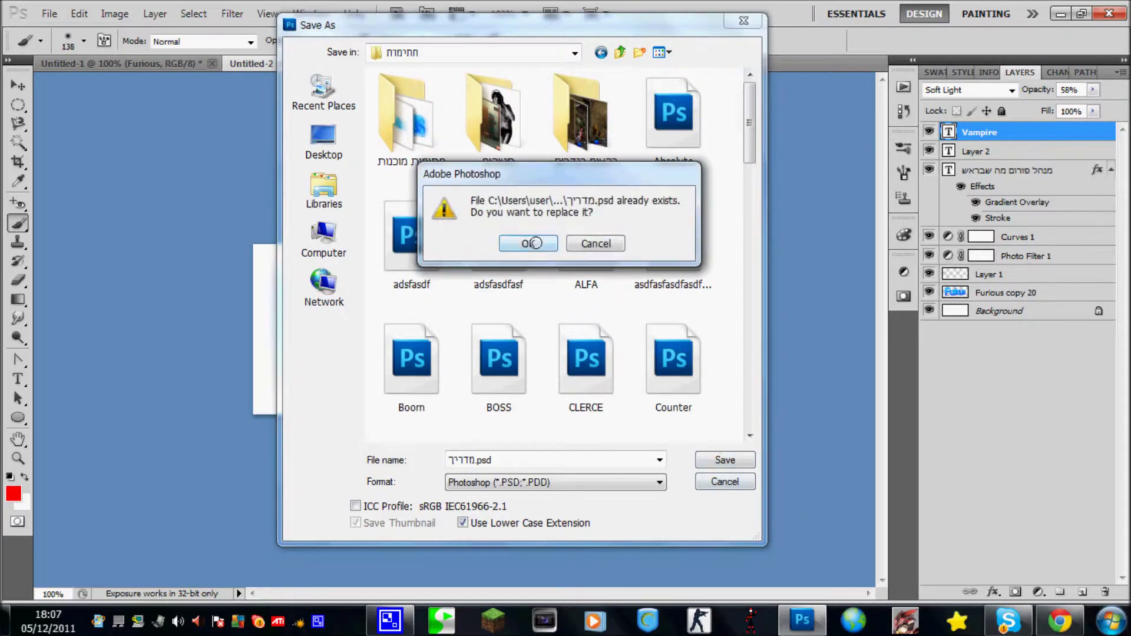
{"action": "left_click", "coordinate": [508, 244]}
{"action": "left_click", "coordinate": [752, 193]}
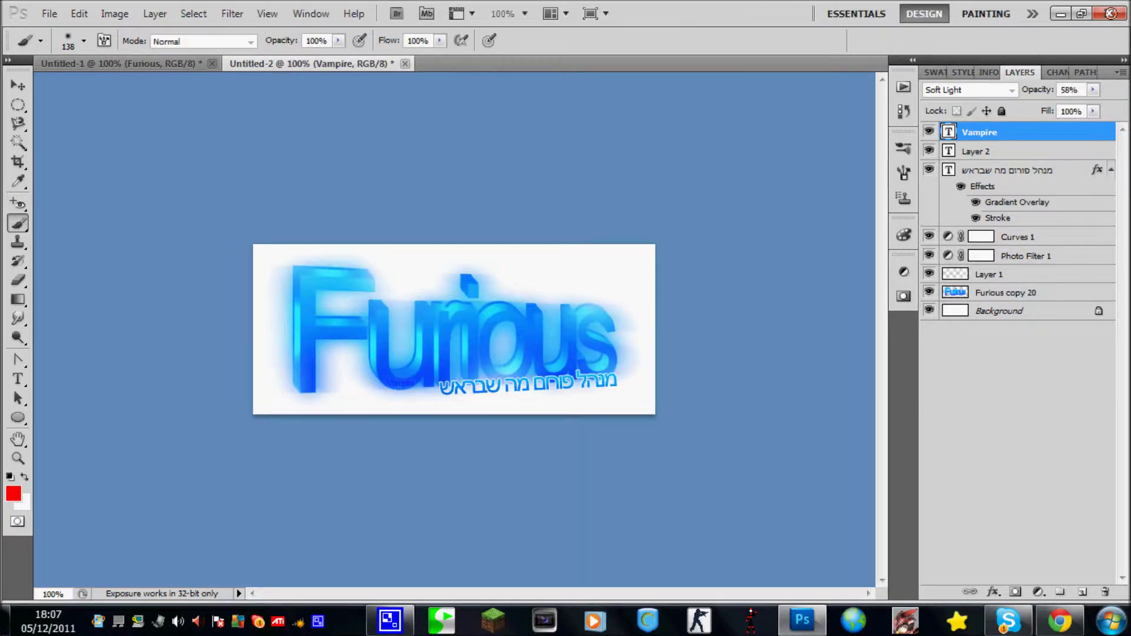
{"action": "left_click", "coordinate": [1109, 13]}
{"action": "left_click", "coordinate": [569, 243]}
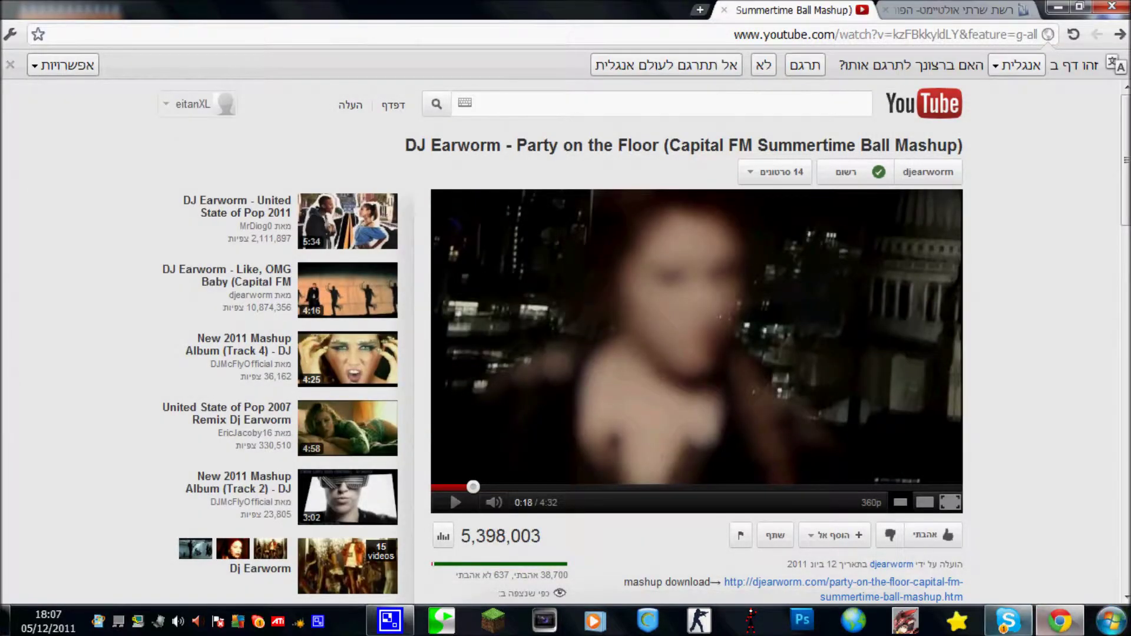
Go to the desktop and open the "חתימות מוכנות" folder under "פורום Ultimate" > "חתימות"
{"action": "left_click", "coordinate": [1008, 620]}
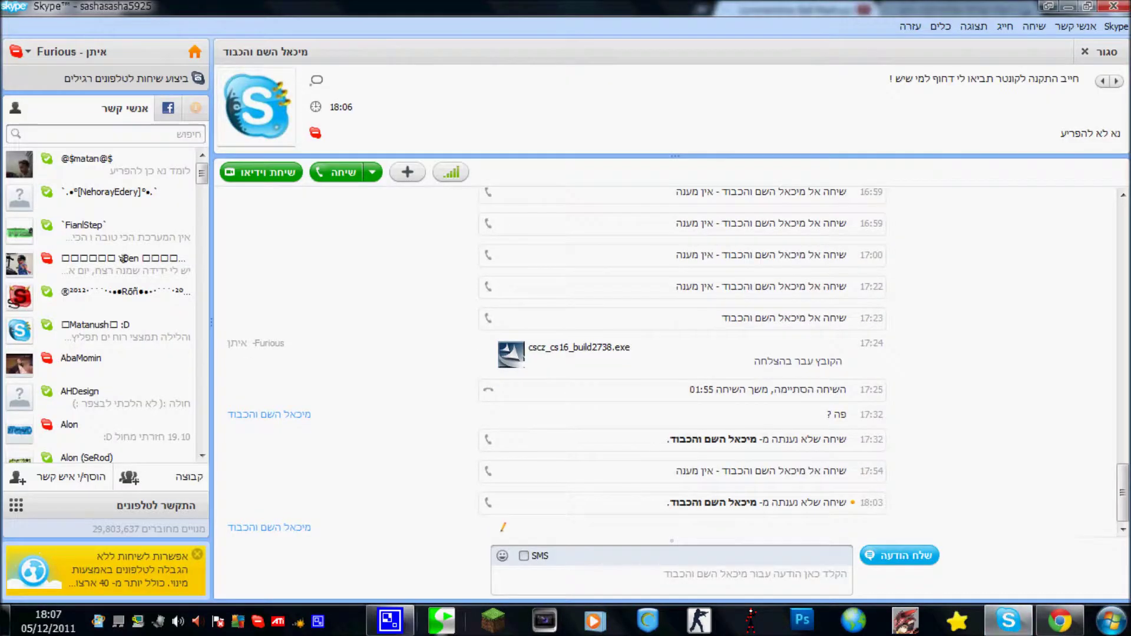
{"action": "left_click", "coordinate": [1059, 620]}
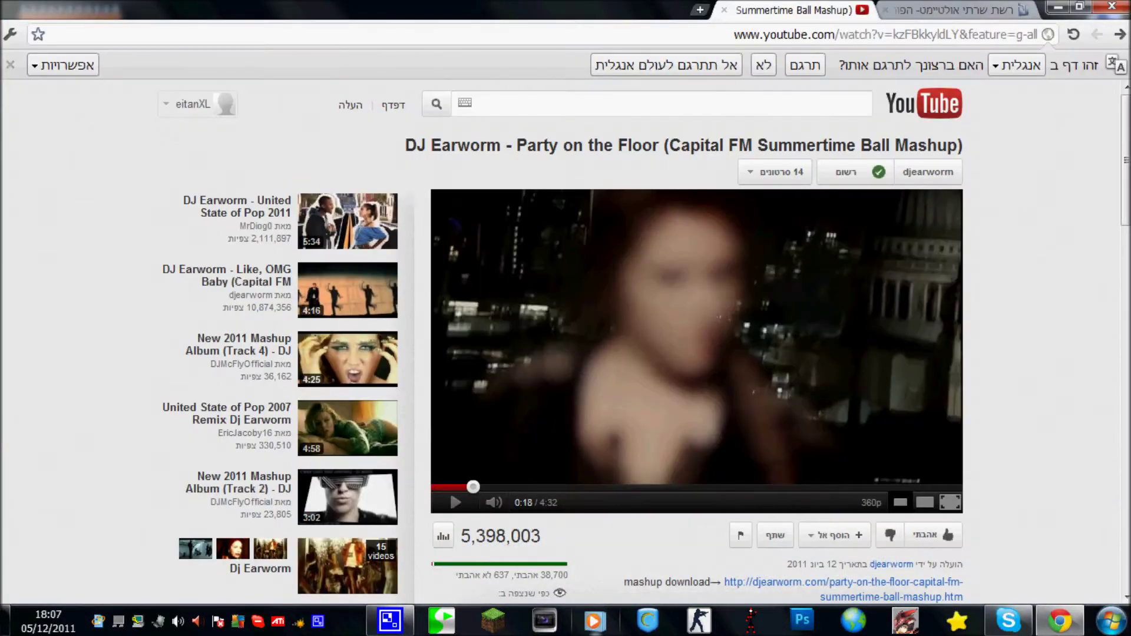
{"action": "left_click", "coordinate": [1059, 6]}
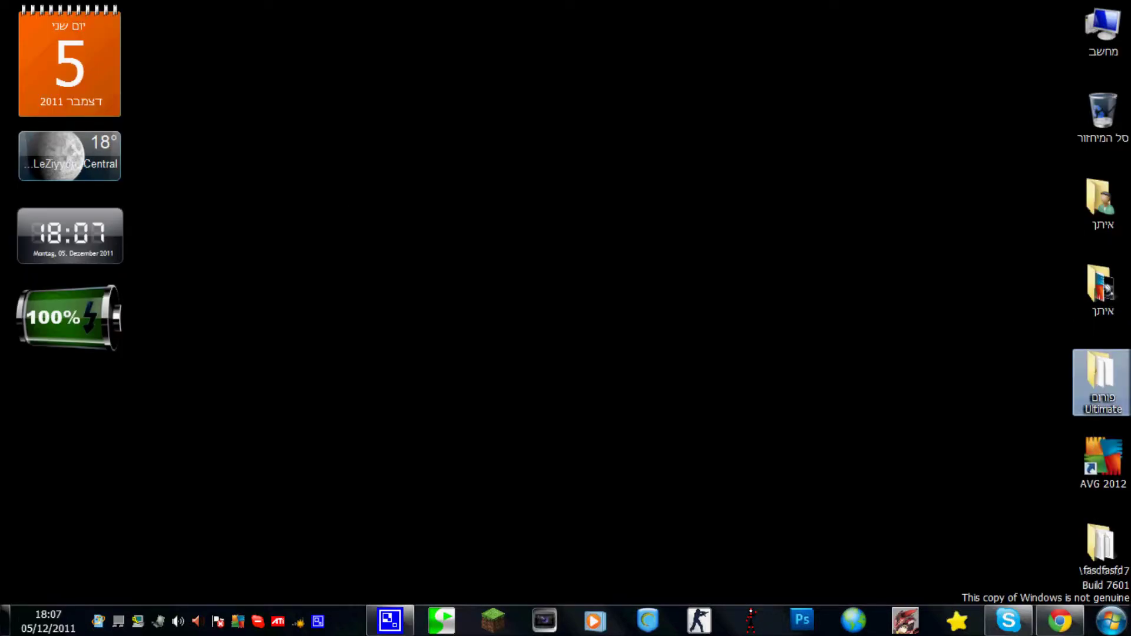
{"action": "double_click", "coordinate": [1098, 374]}
{"action": "double_click", "coordinate": [594, 124]}
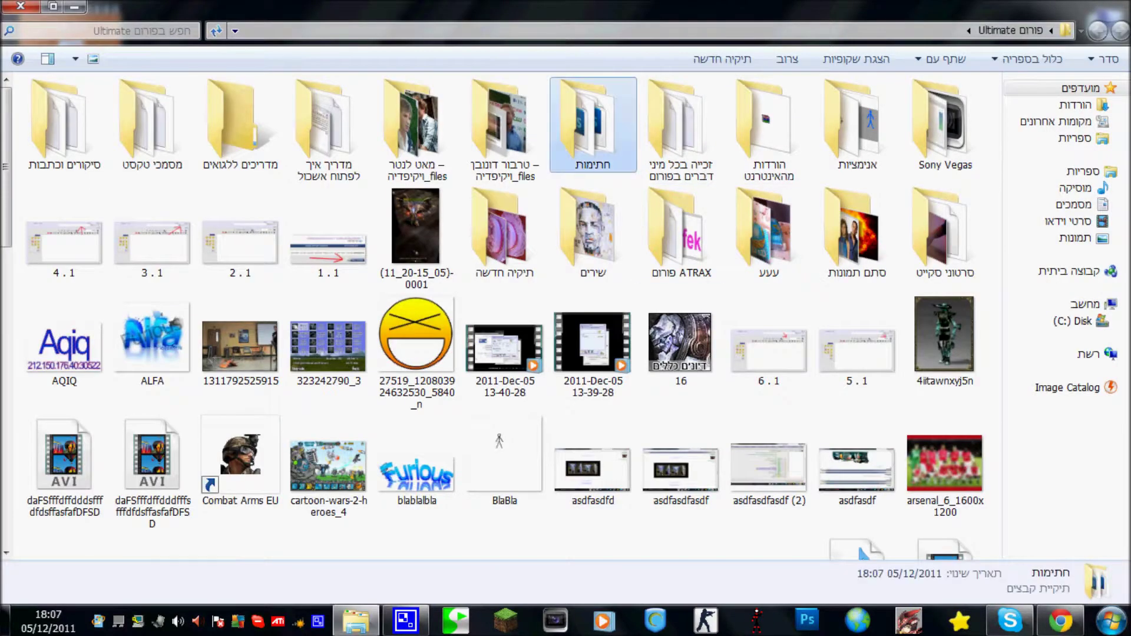
{"action": "double_click", "coordinate": [946, 124]}
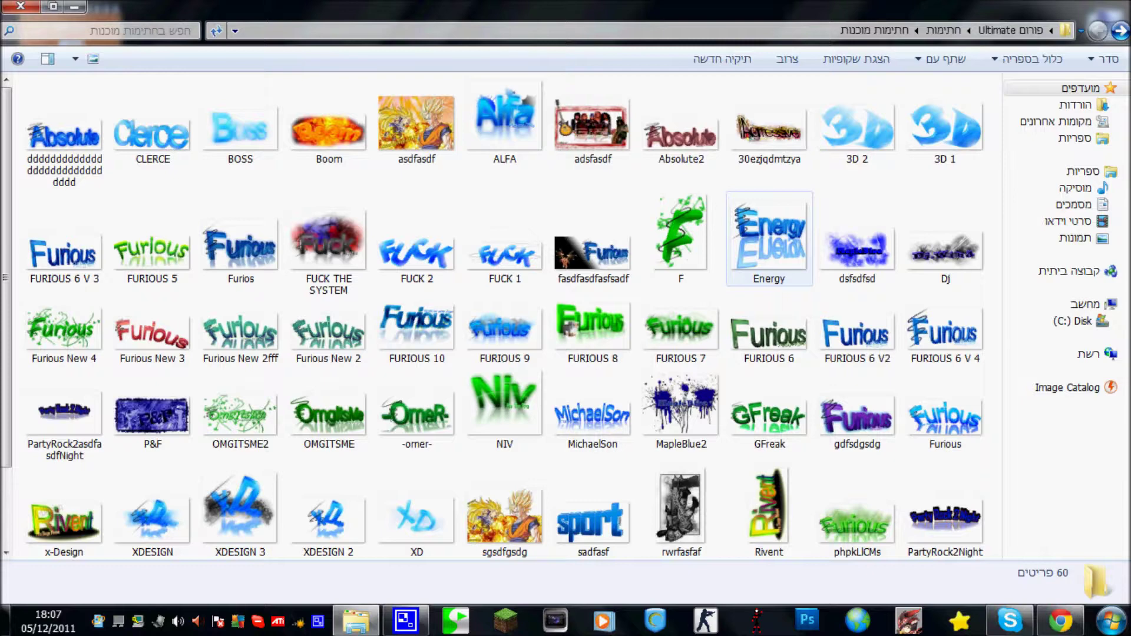
Try to open the FURIOUS 10 image from the finished signatures folder with Photoshop
{"action": "right_click", "coordinate": [434, 333]}
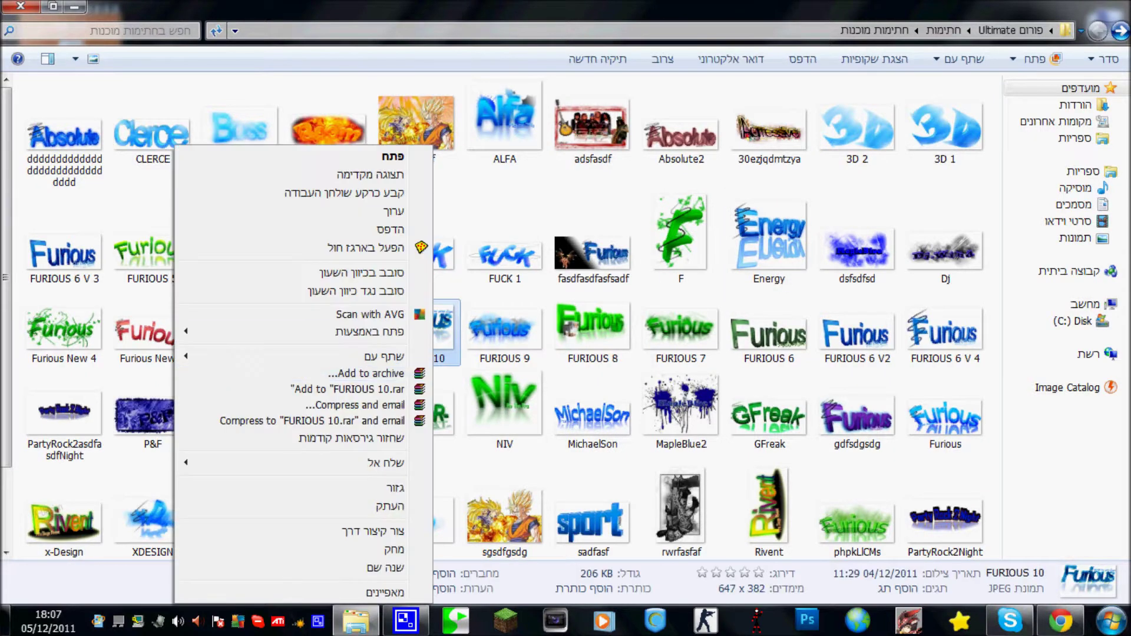
{"action": "mouse_move", "coordinate": [365, 332]}
{"action": "left_click", "coordinate": [566, 331]}
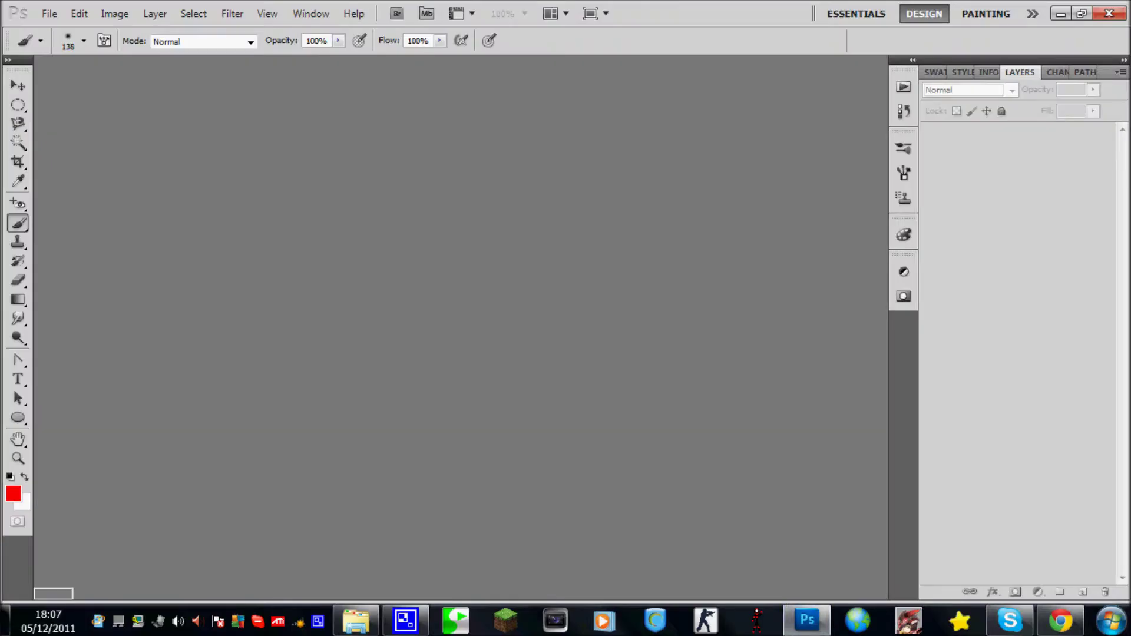
Return to the "חתימות" folder, open the CLERCE Photoshop file and examine its layers
{"action": "key", "text": "alt+Tab"}
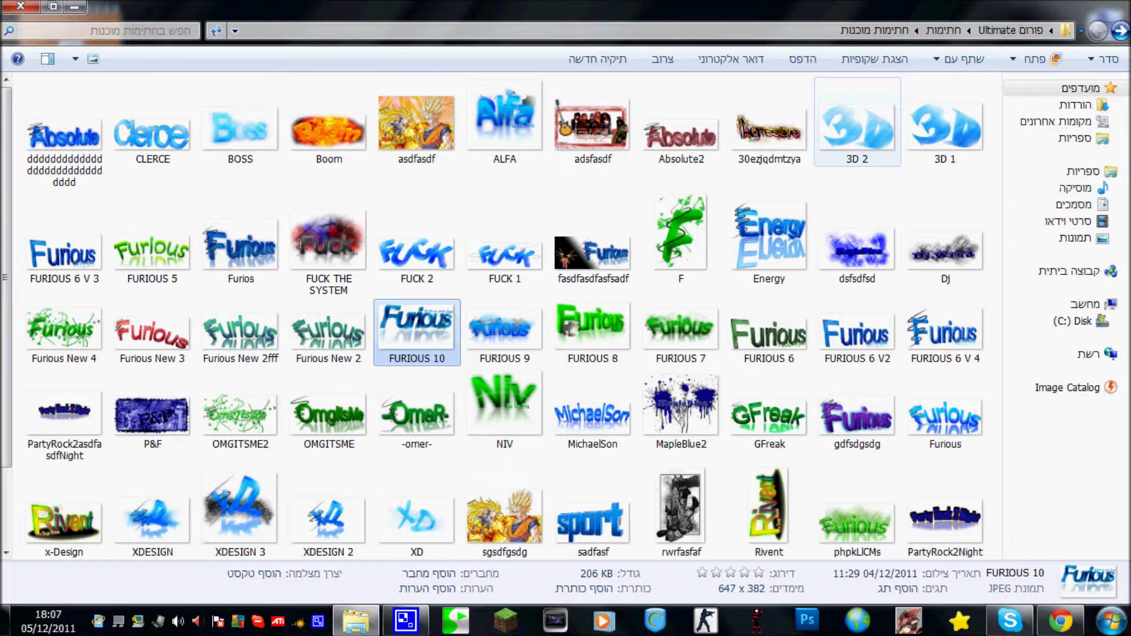
{"action": "left_click", "coordinate": [943, 30]}
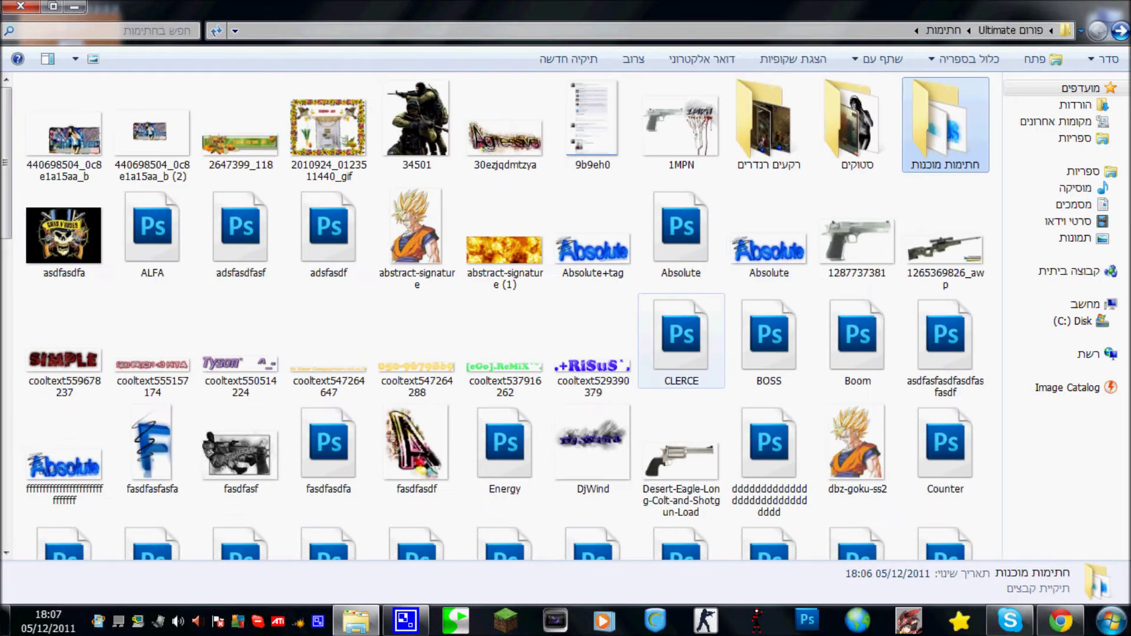
{"action": "left_click", "coordinate": [682, 338]}
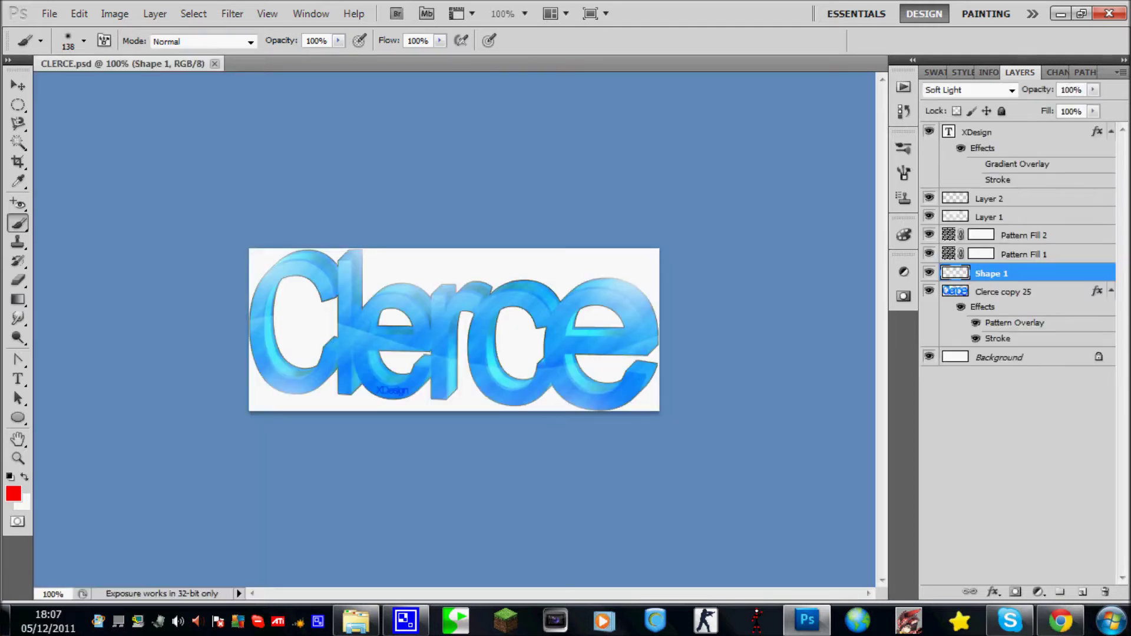
{"action": "left_click", "coordinate": [1008, 291]}
{"action": "left_click", "coordinate": [1002, 357]}
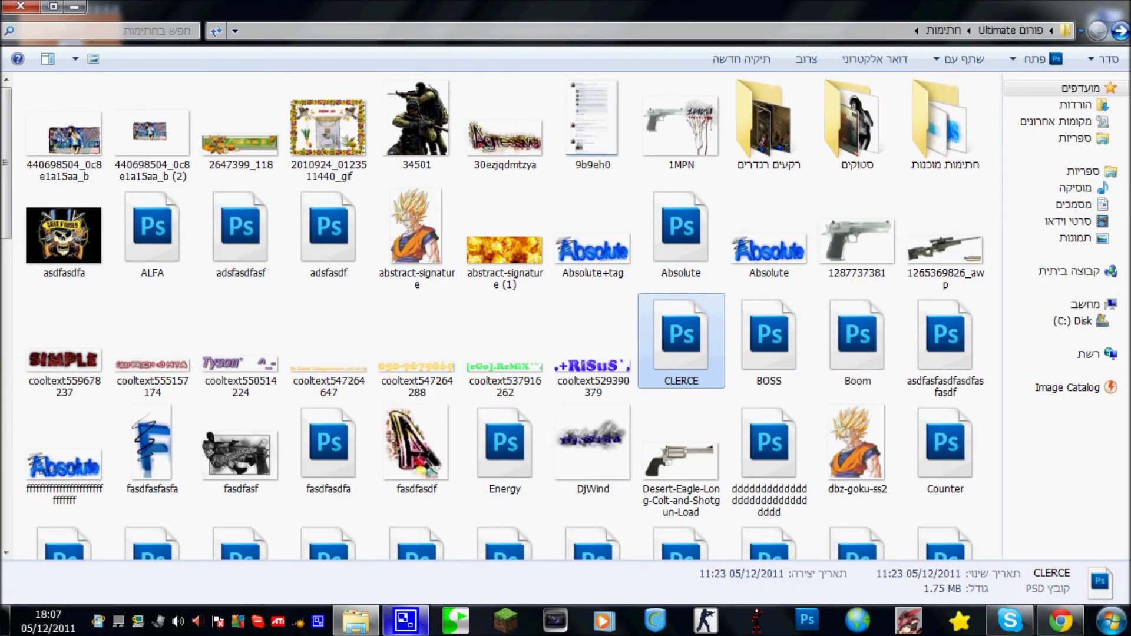
Minimize all open windows to show the desktop
{"action": "mouse_move", "coordinate": [406, 620]}
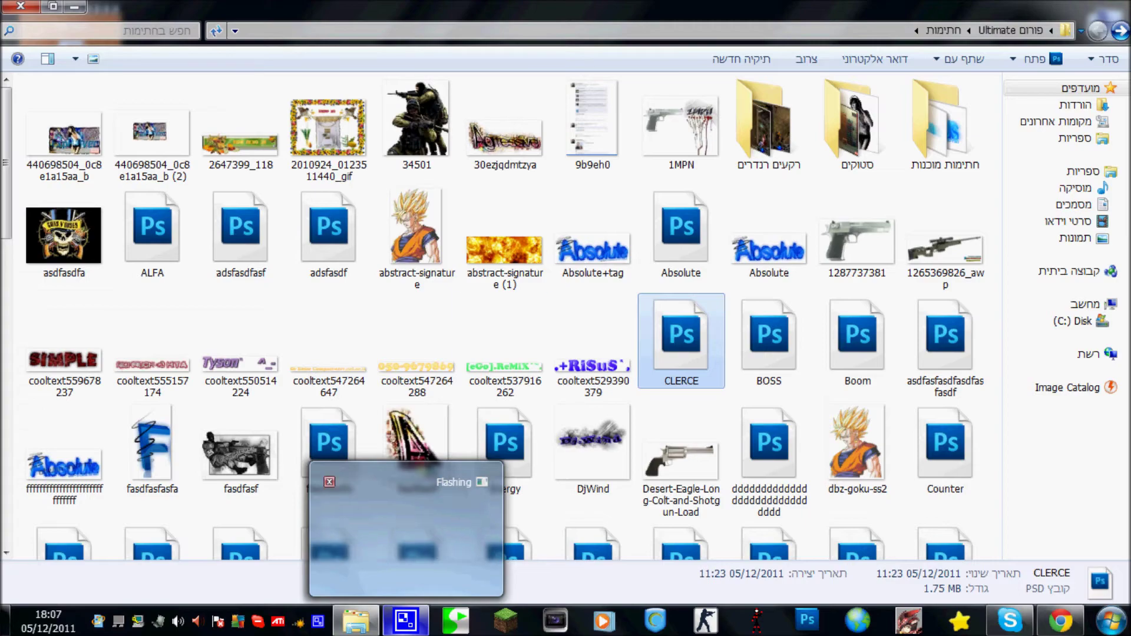
{"action": "left_click", "coordinate": [504, 250]}
{"action": "key", "text": "super+d"}
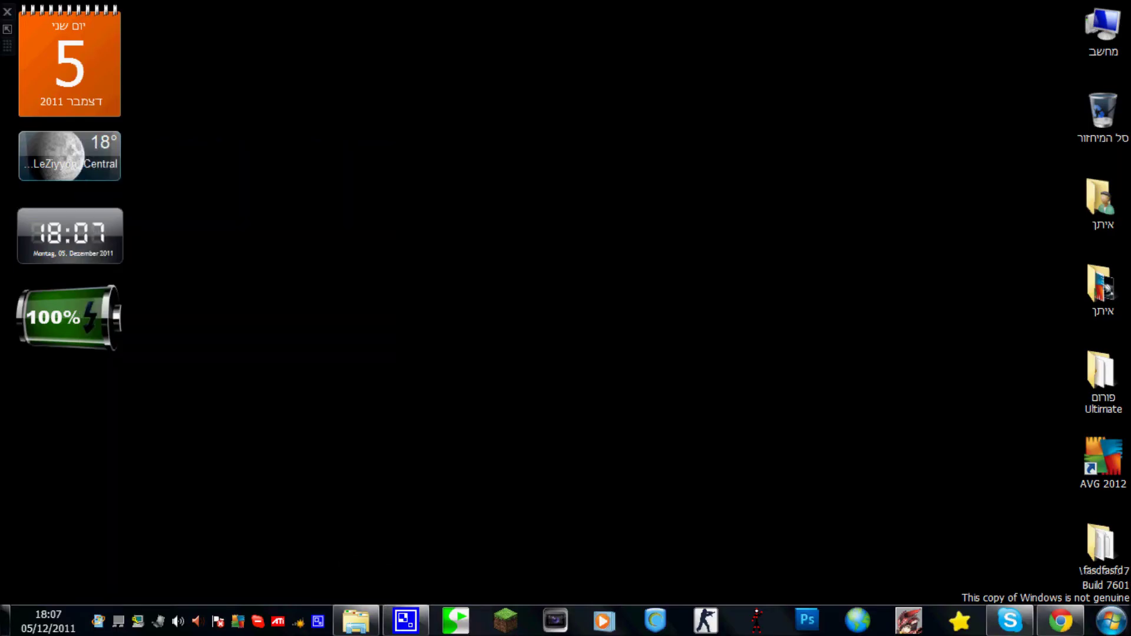